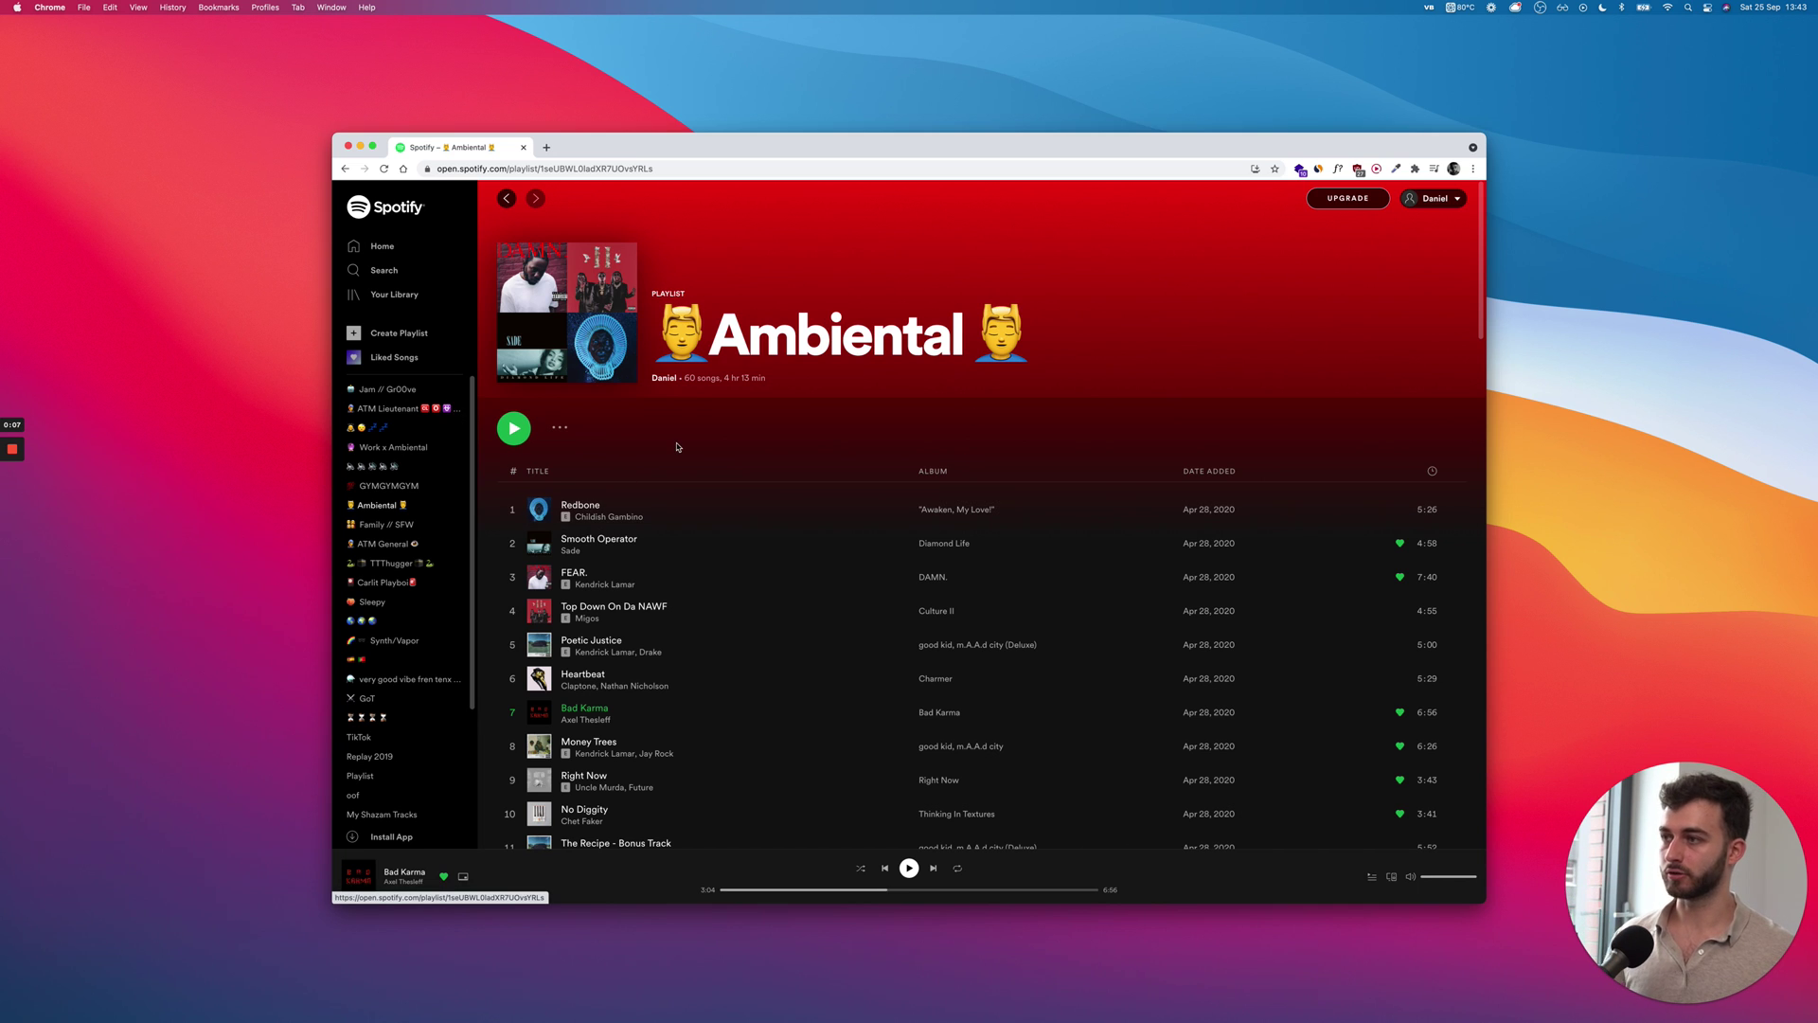
Step: Copy the Ambiental playlist's Spotify embed code, keeping the red player colour
{"action": "right_click", "coordinate": [395, 507]}
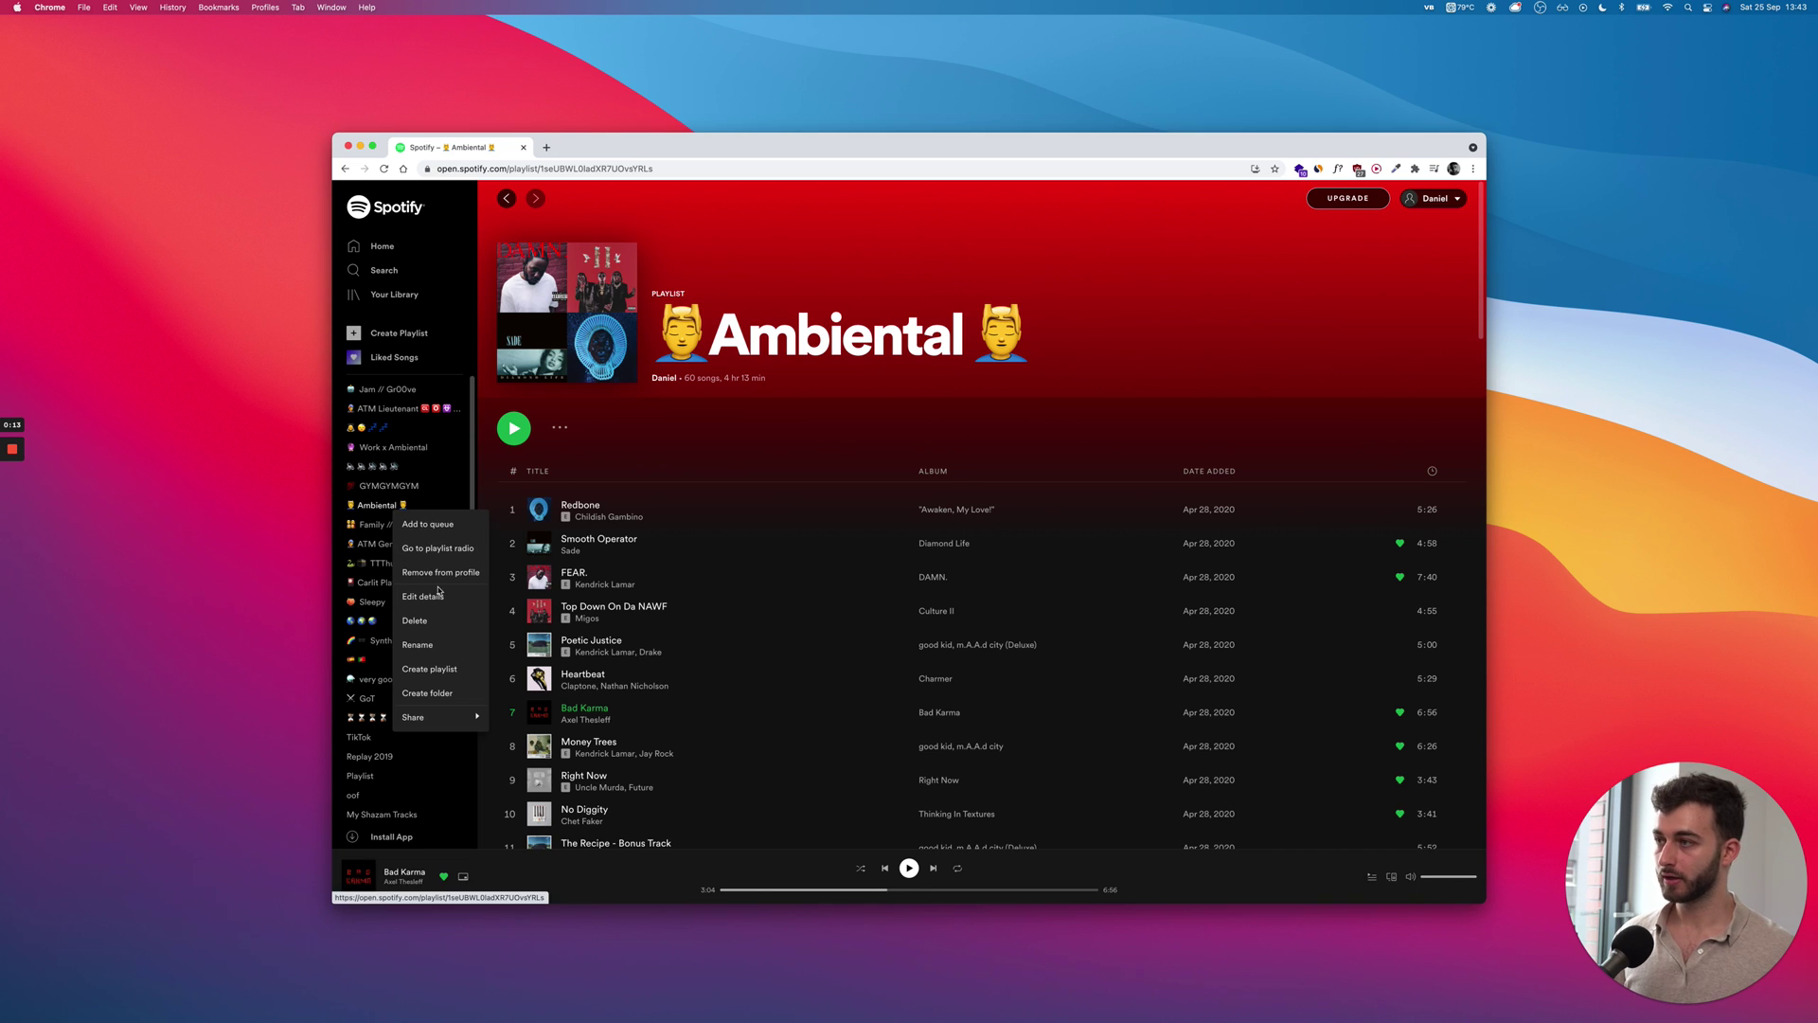
{"action": "mouse_move", "coordinate": [419, 718]}
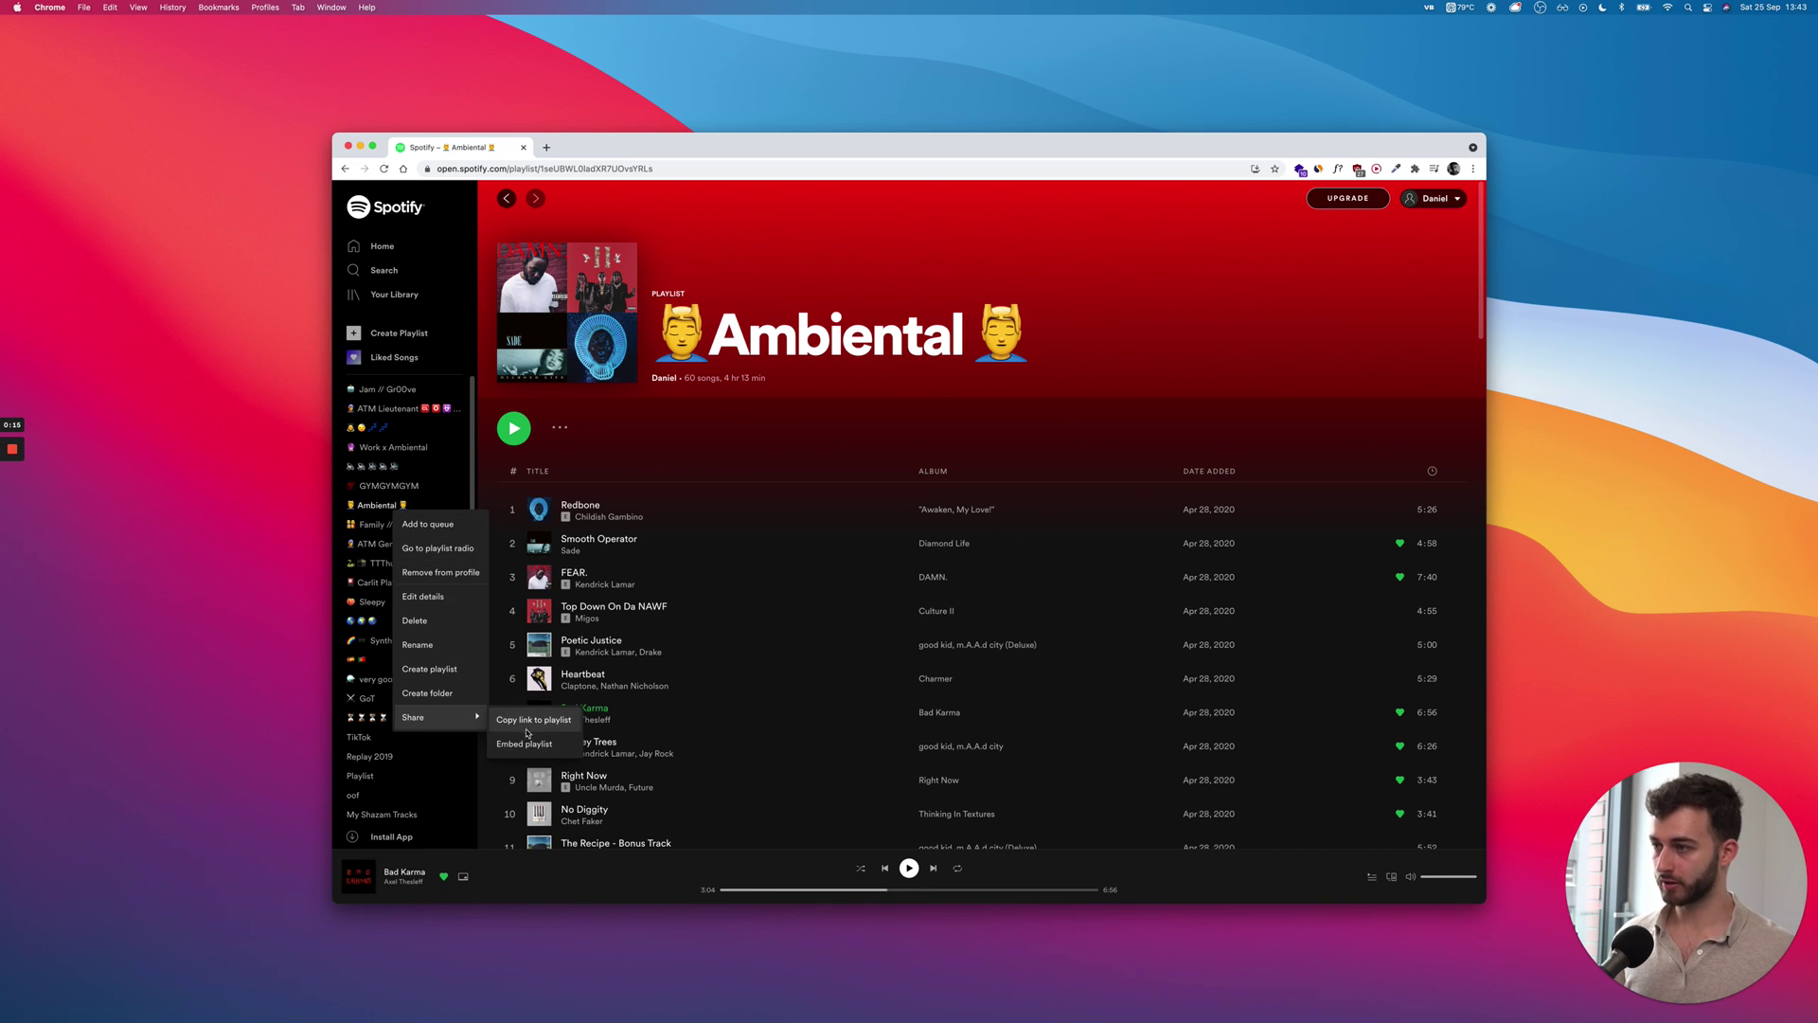
{"action": "left_click", "coordinate": [509, 744]}
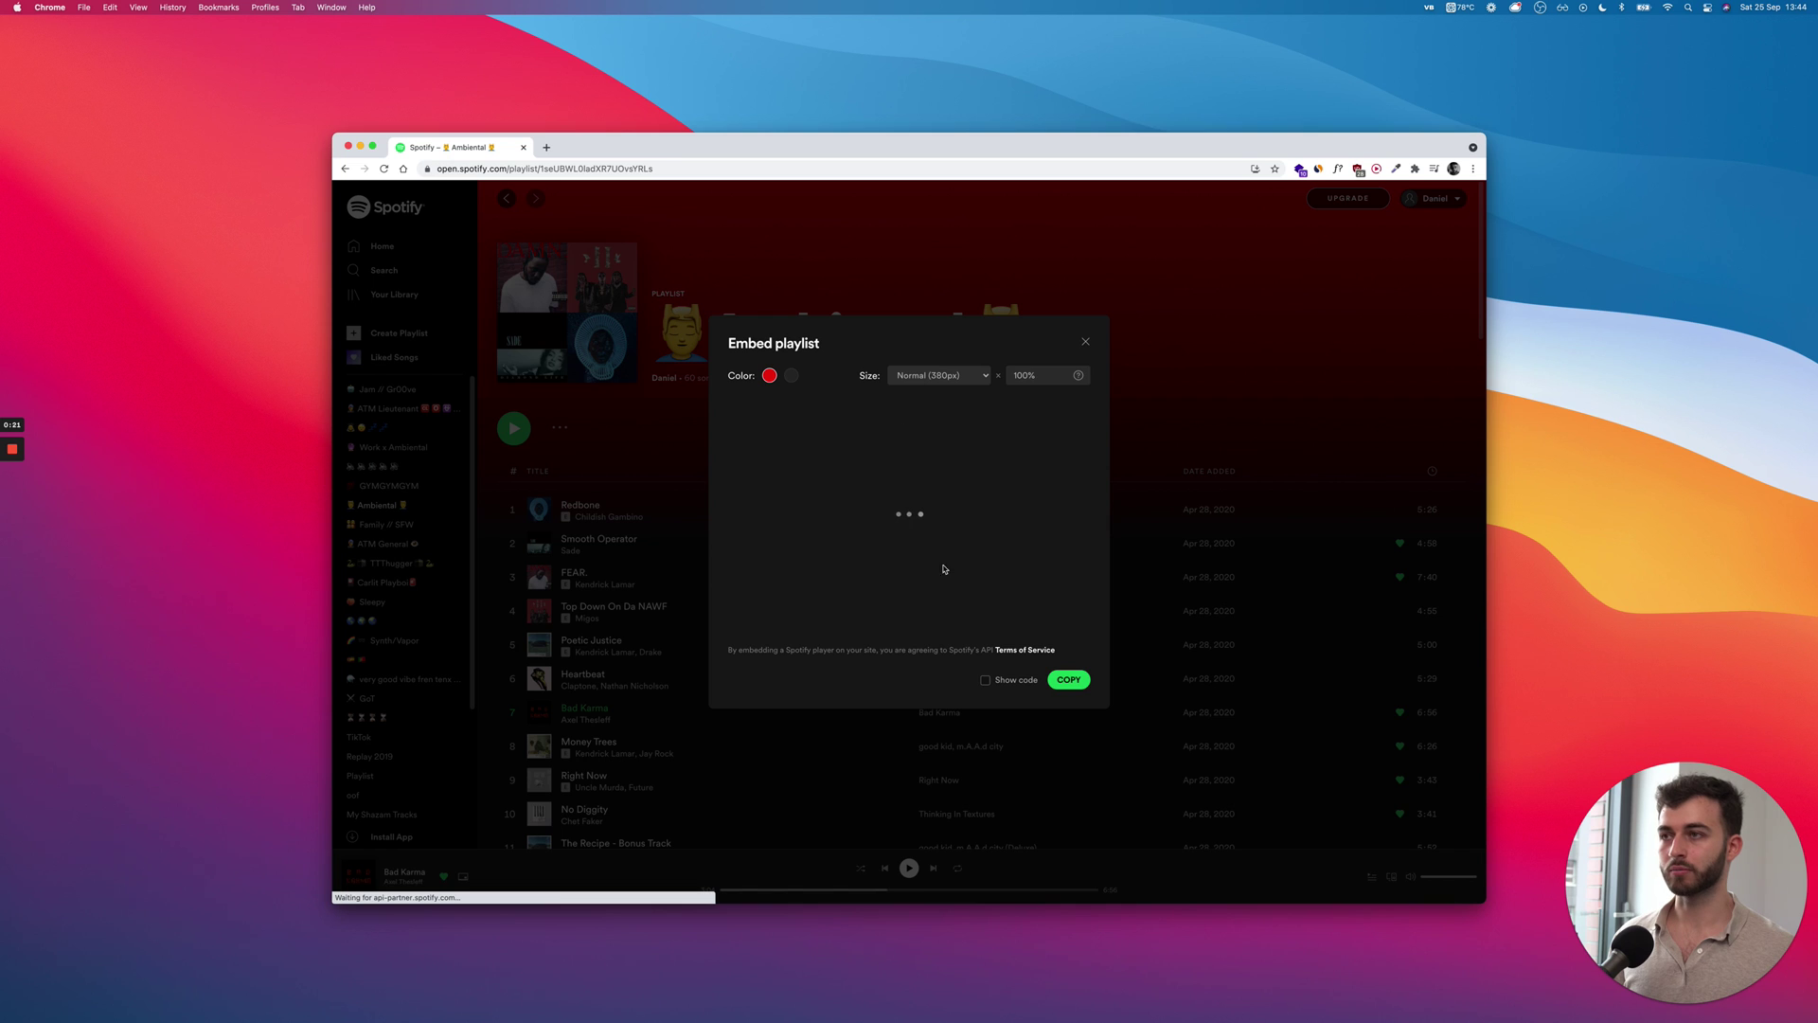
{"action": "left_click", "coordinate": [1067, 682]}
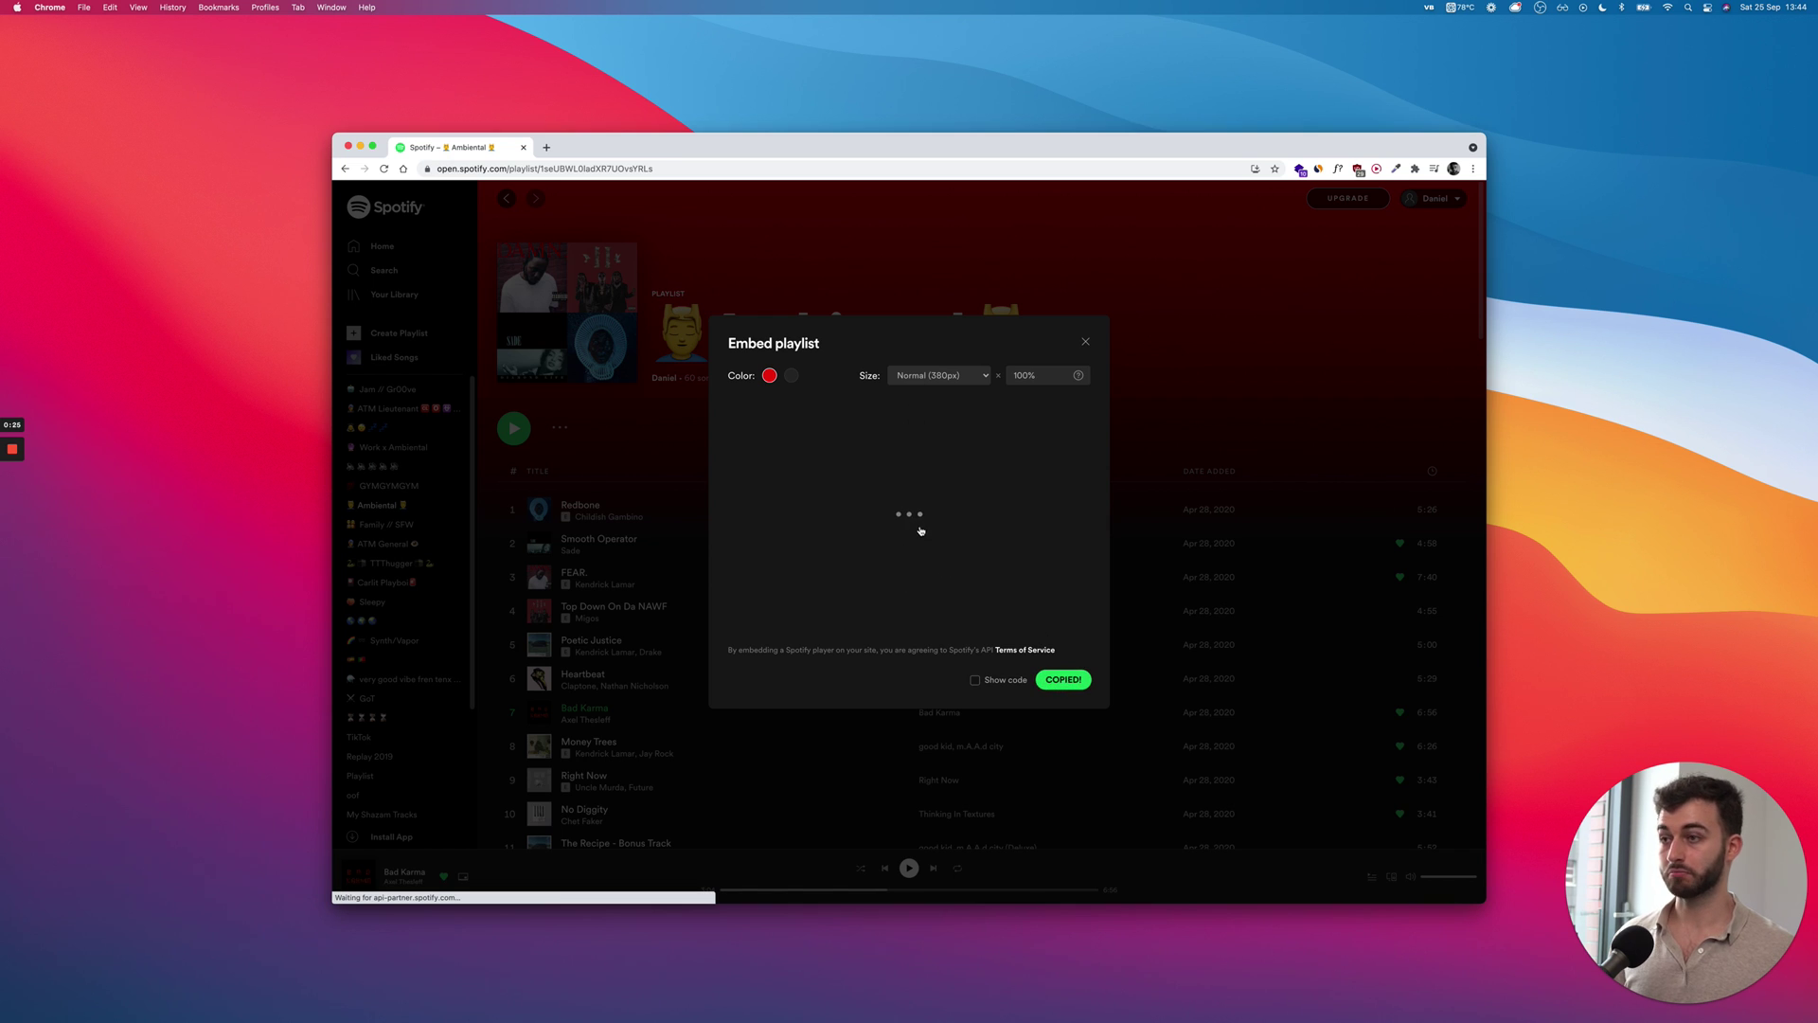
{"action": "key", "text": "super+Tab"}
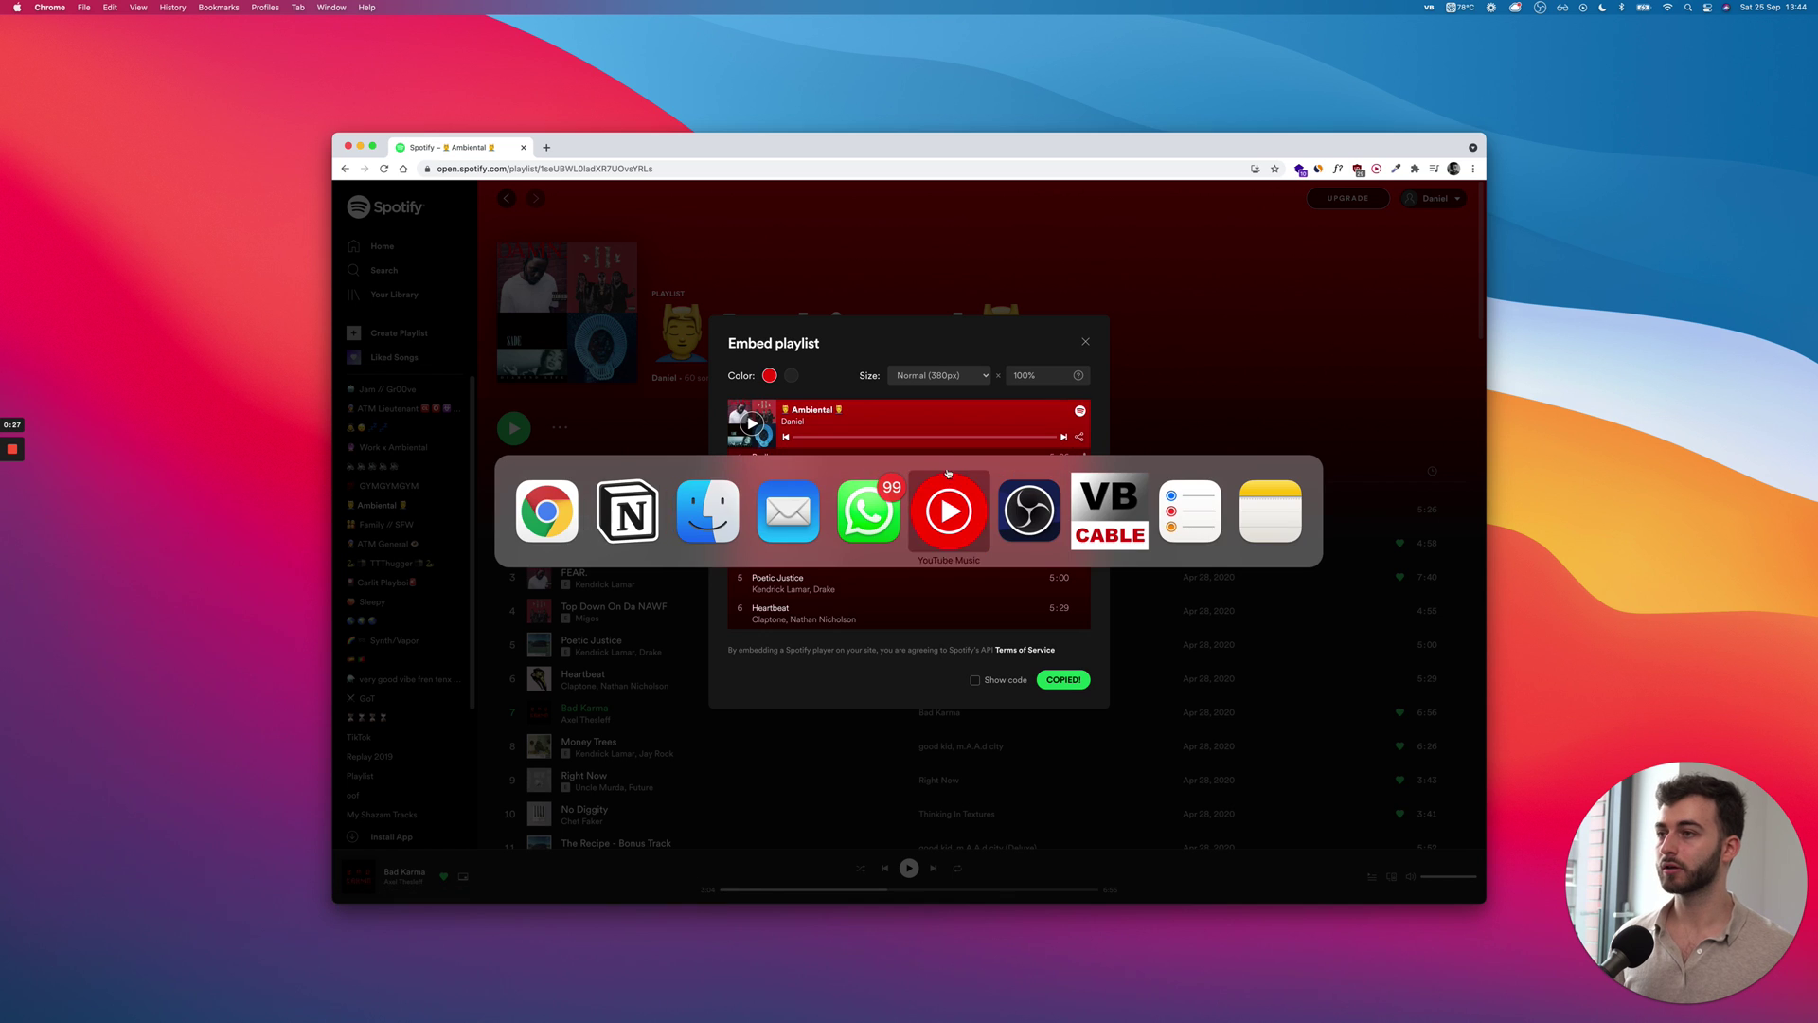
Step: Add an /embed block right of the weather widget with the pasted Ambiental player code
{"action": "key", "text": "super+shift+Tab"}
{"action": "key", "text": "super+shift+Tab"}
{"action": "key", "text": "super+shift+Tab"}
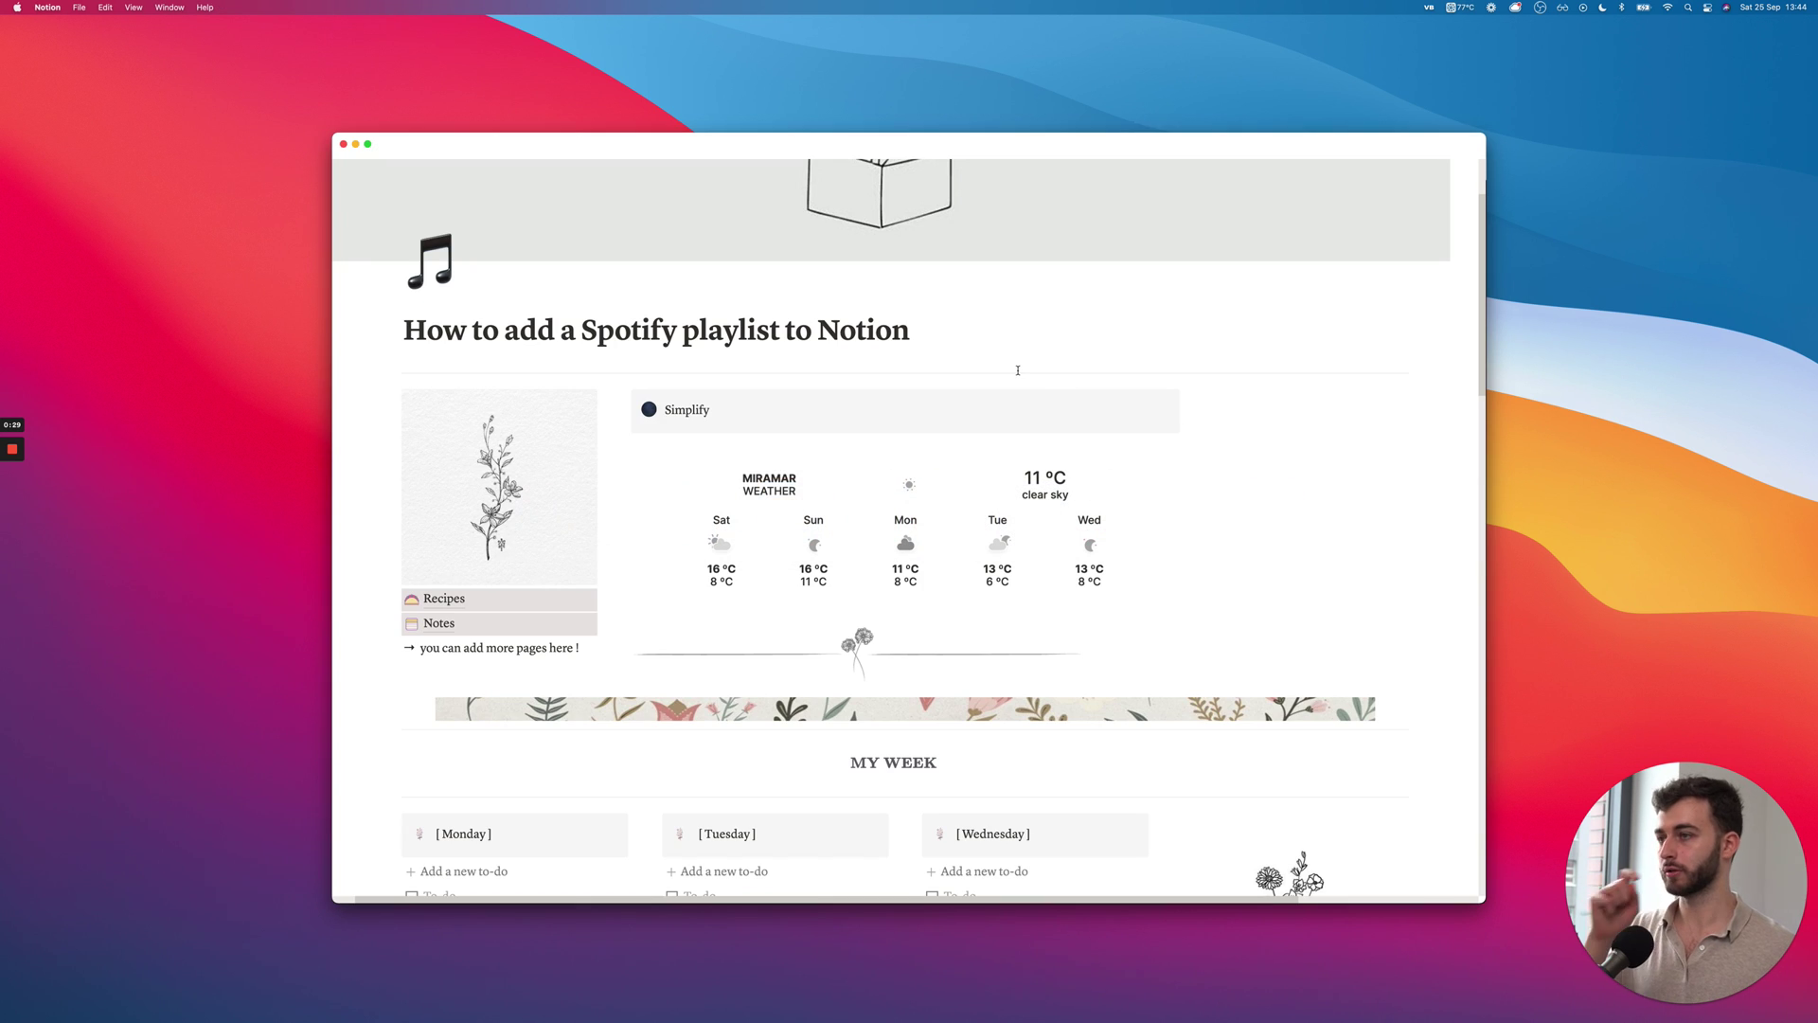
{"action": "mouse_move", "coordinate": [909, 525]}
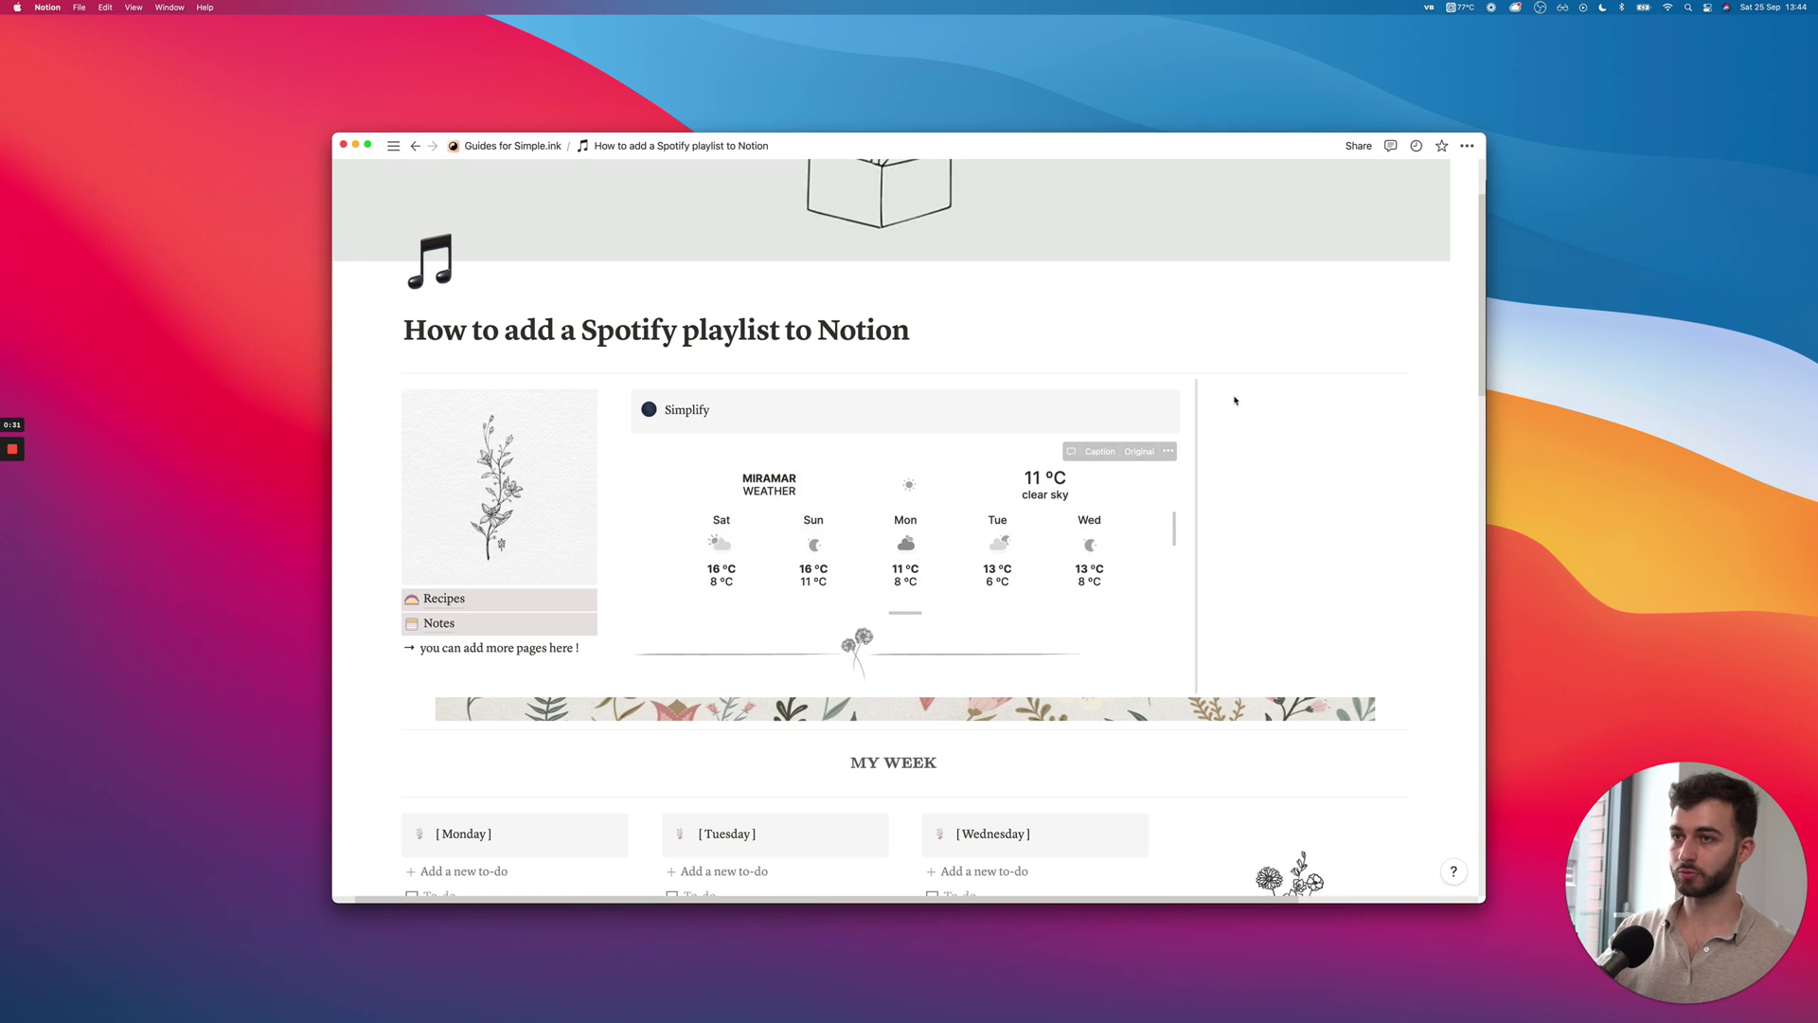
{"action": "left_click", "coordinate": [1283, 406]}
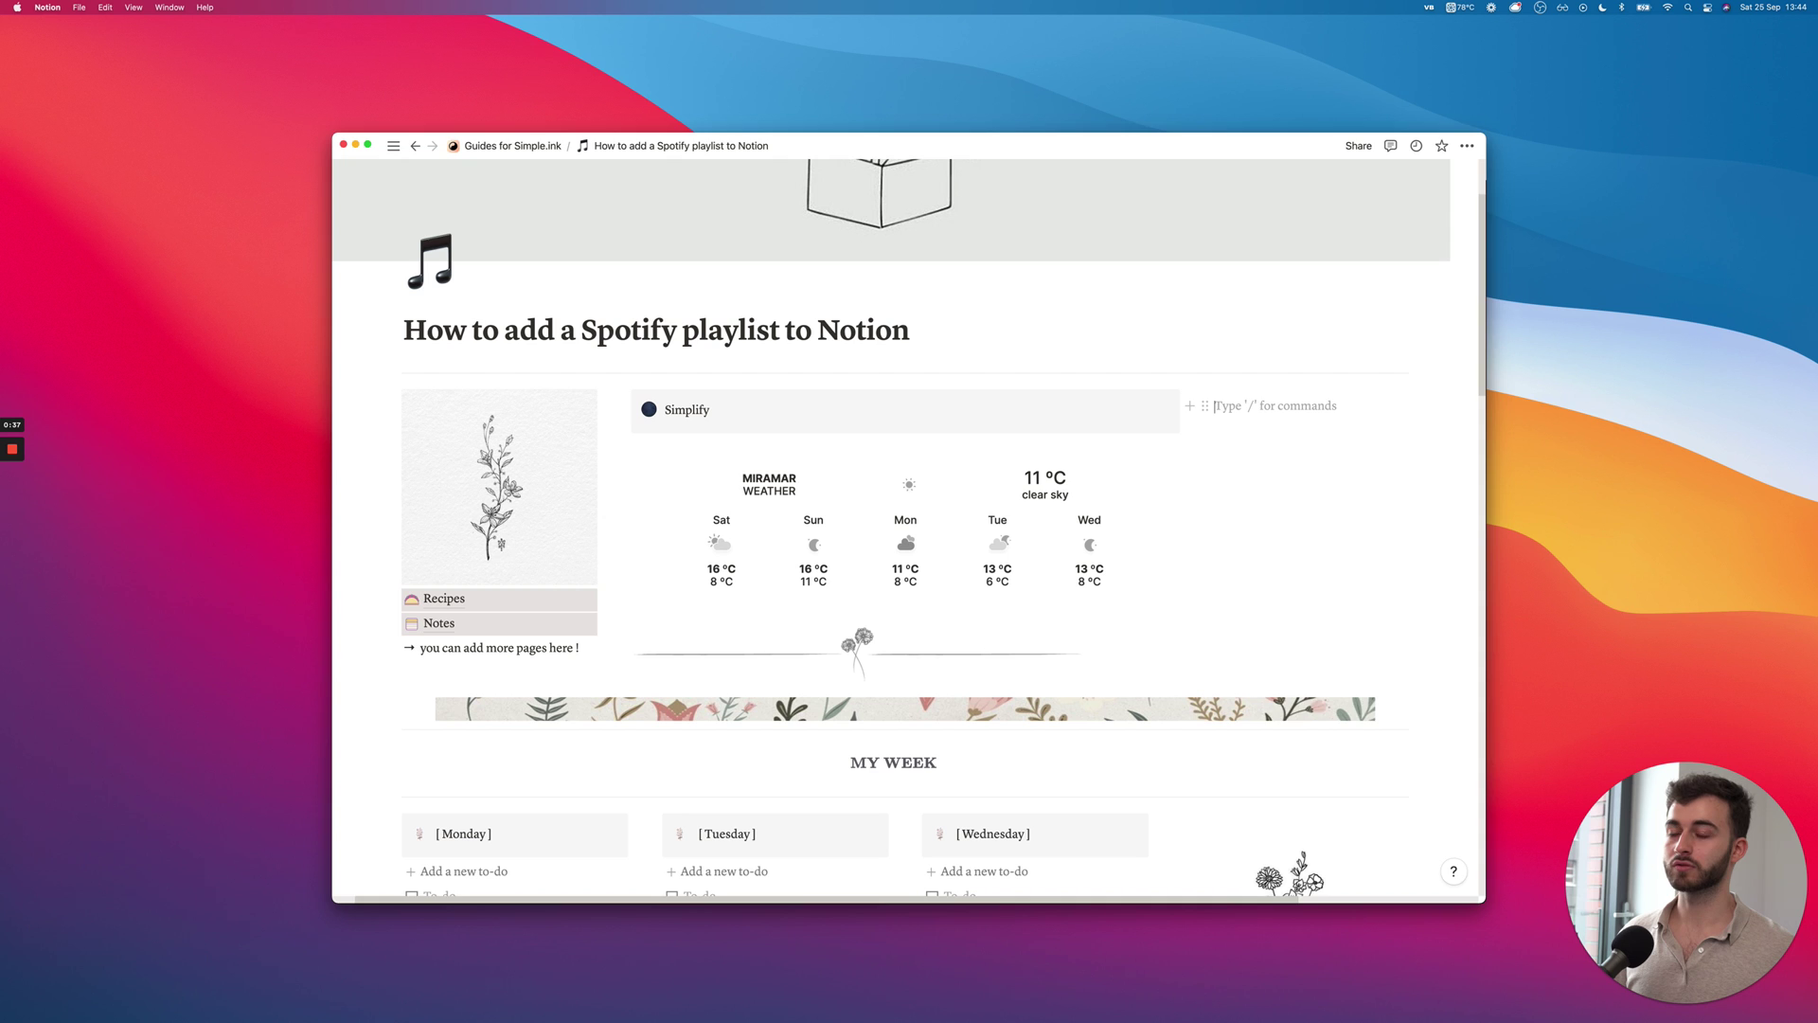
{"action": "type", "text": "/em"}
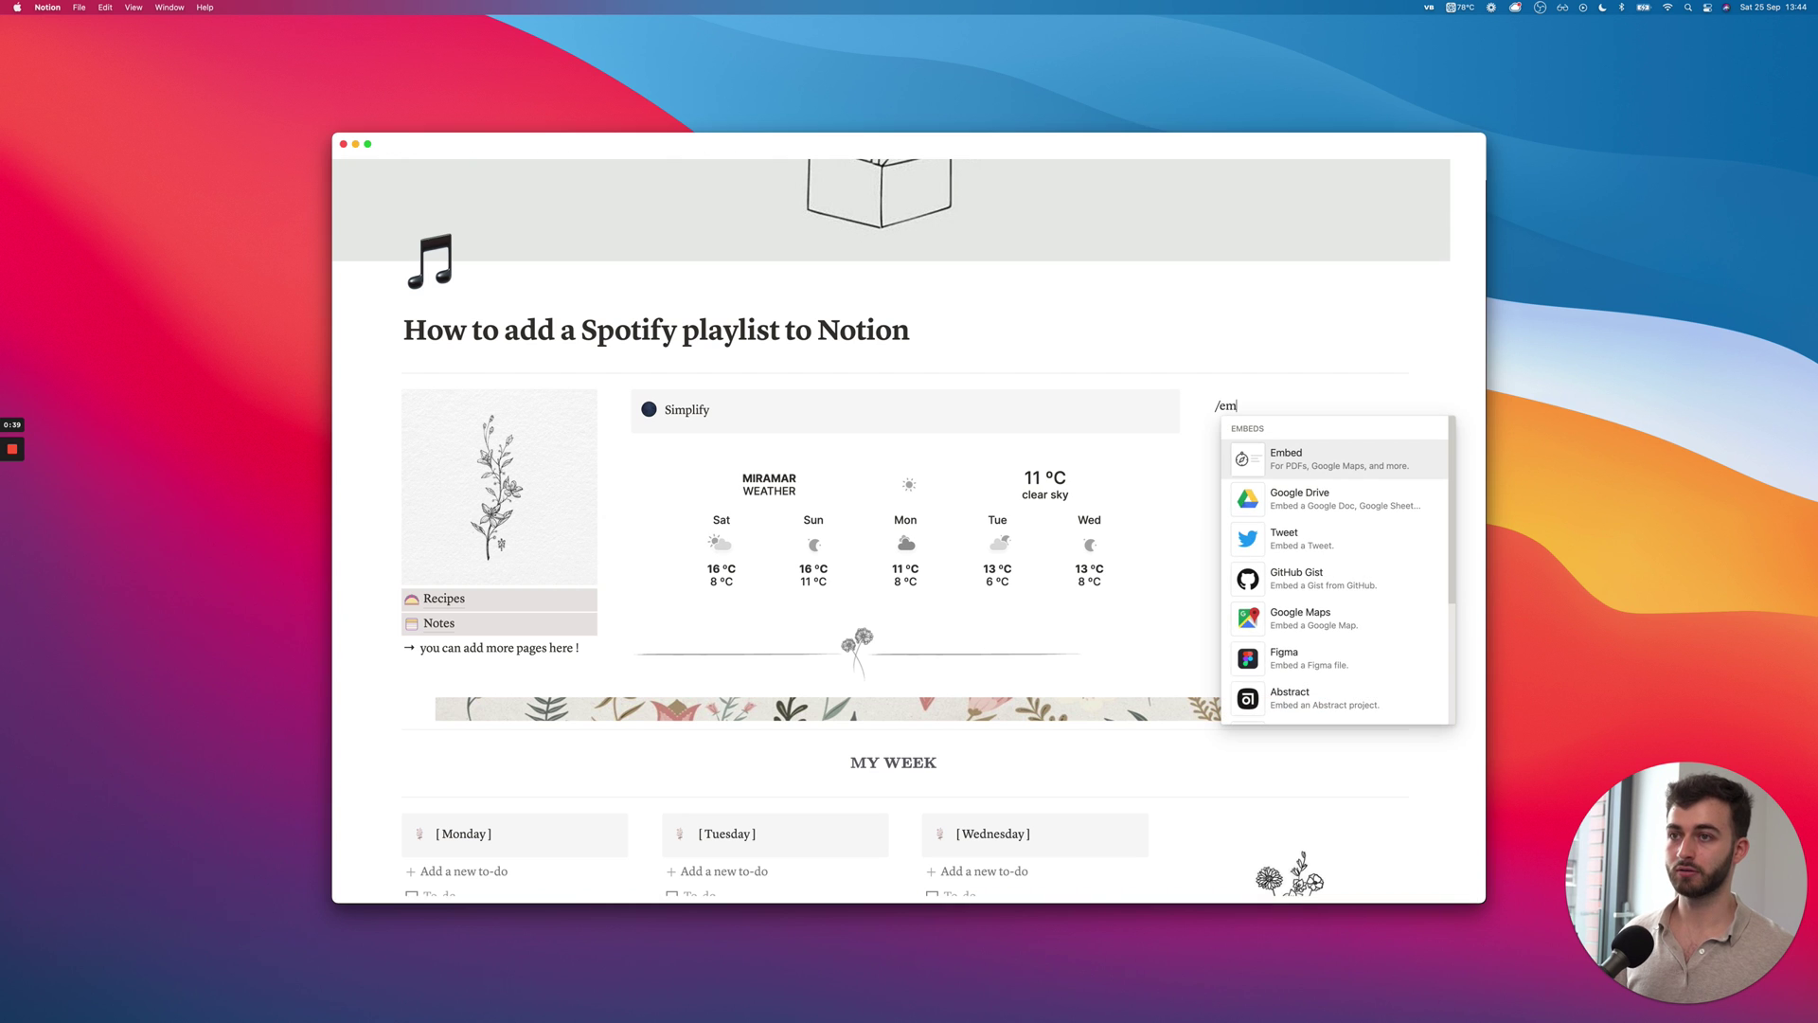
{"action": "key", "text": "Return"}
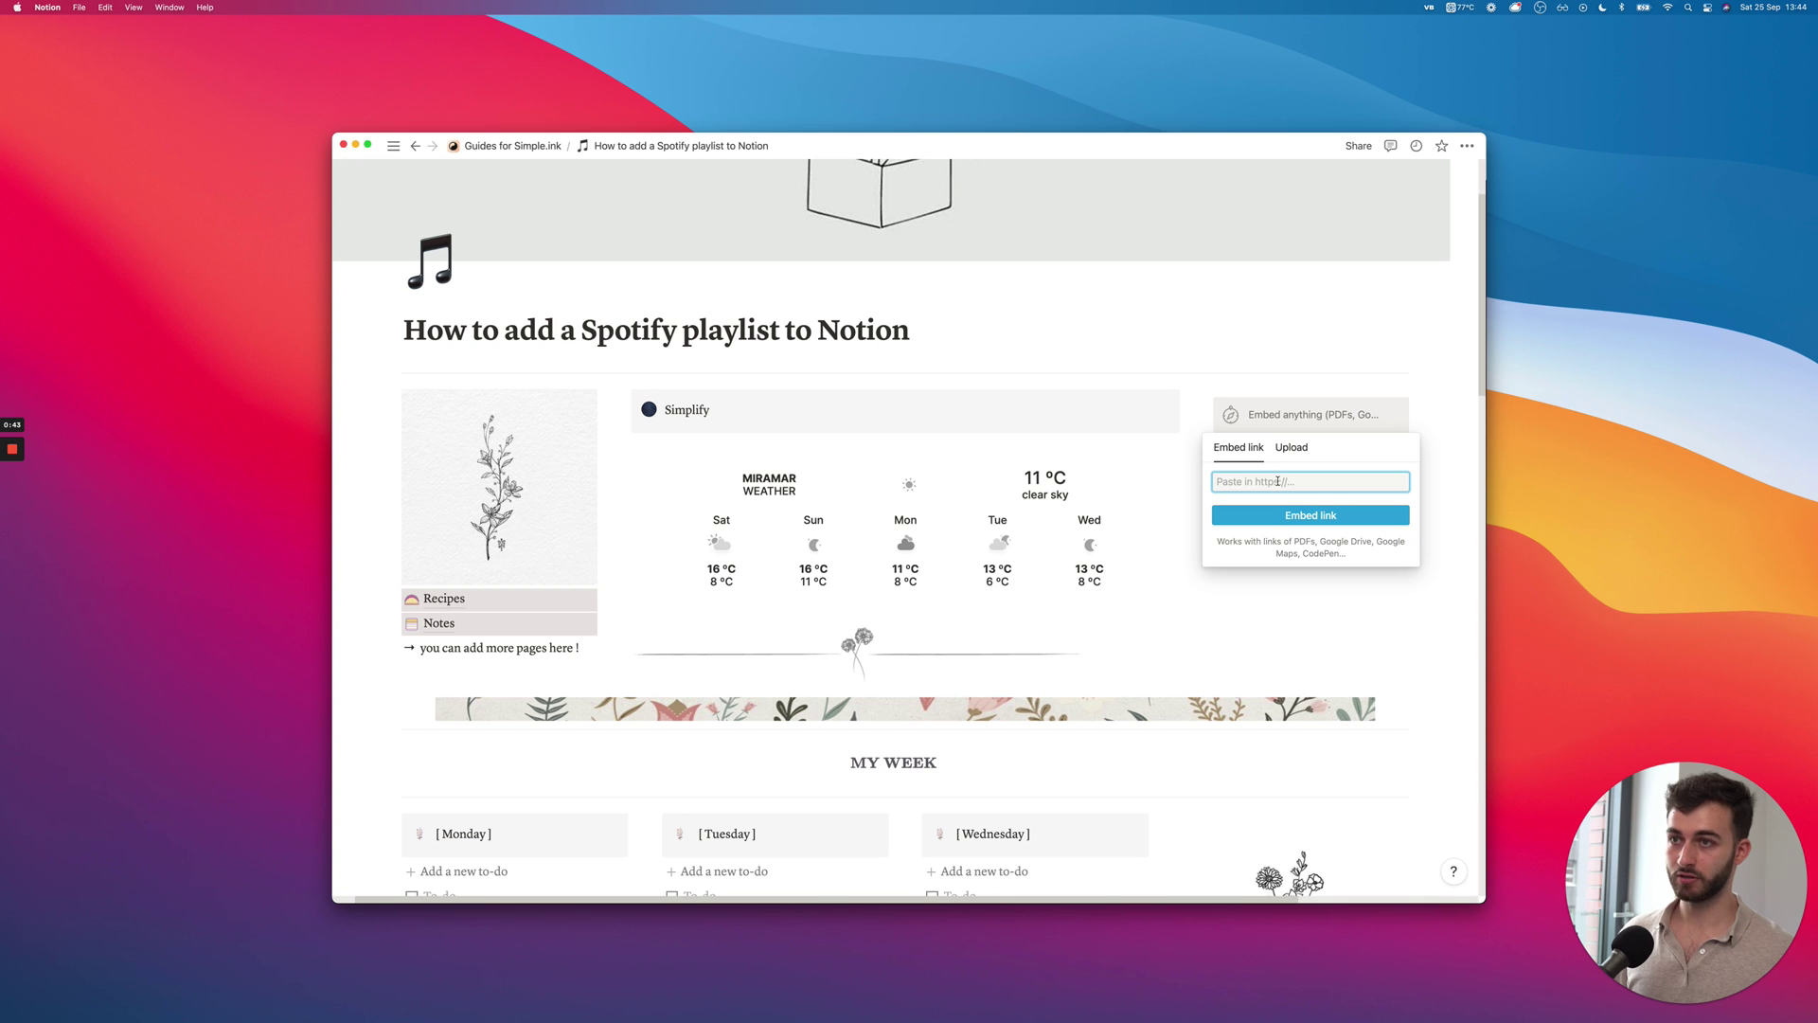
{"action": "key", "text": "super+v"}
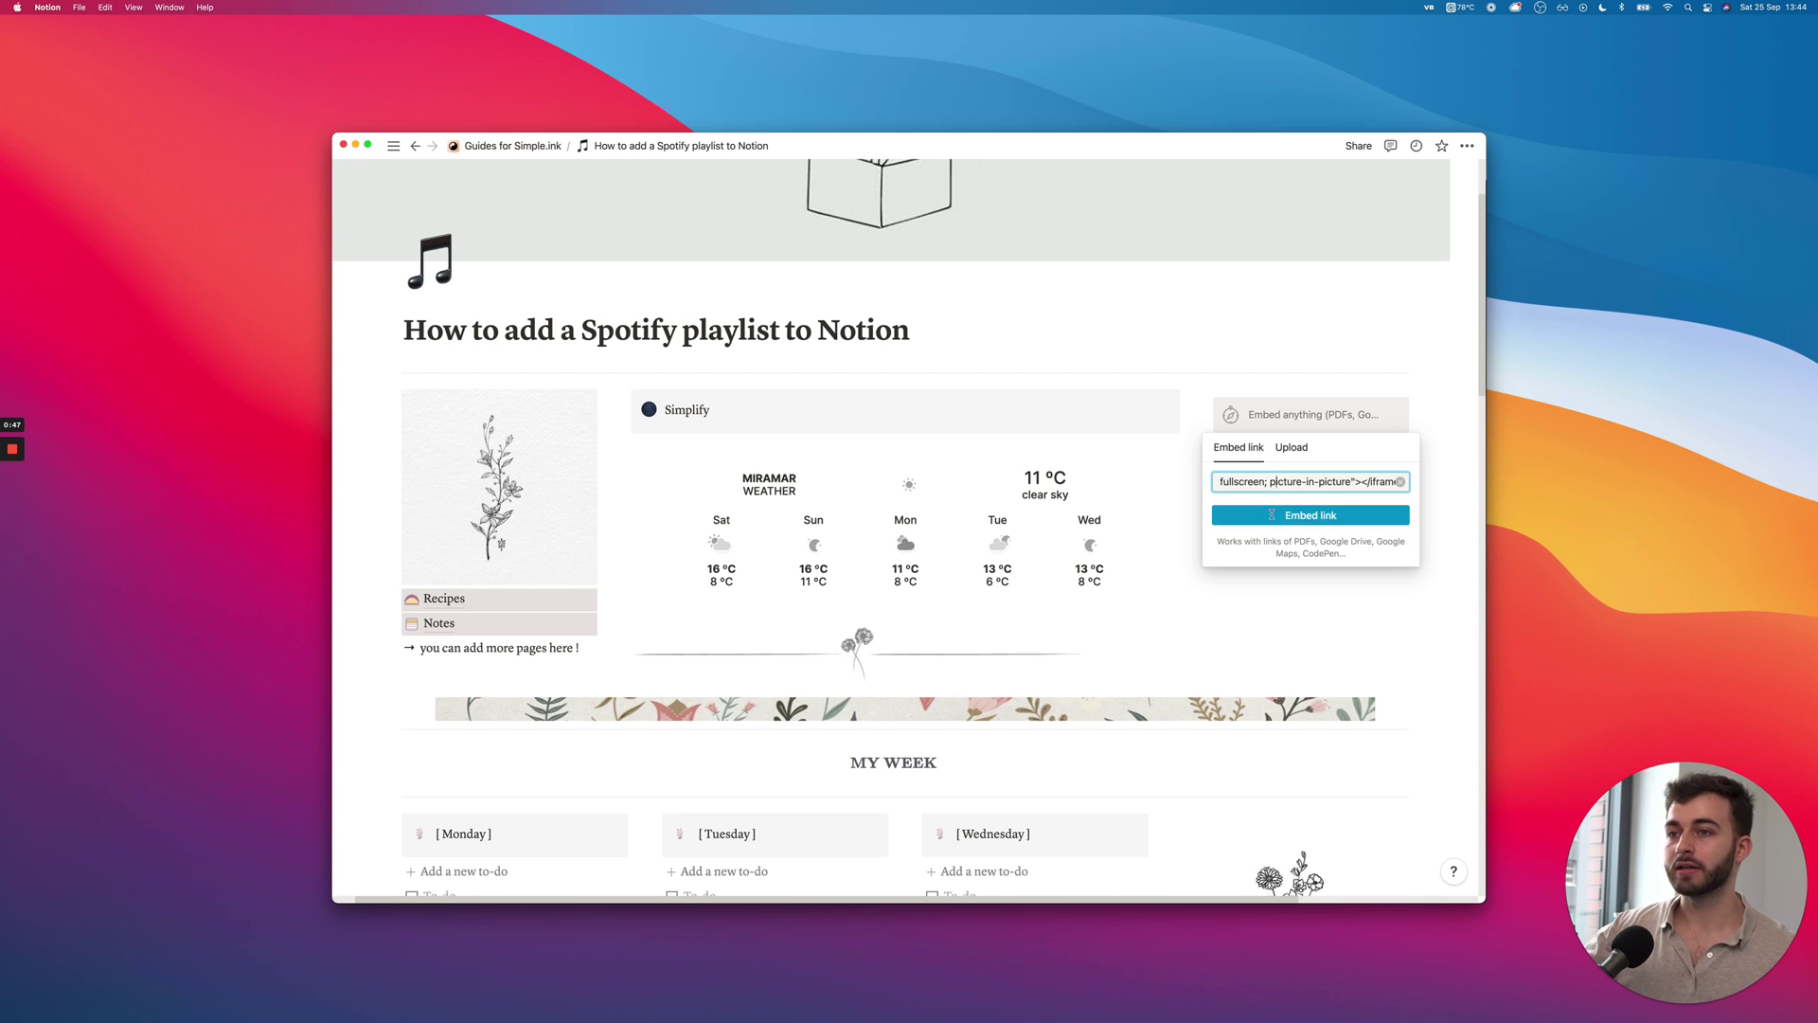
{"action": "left_click", "coordinate": [1270, 514]}
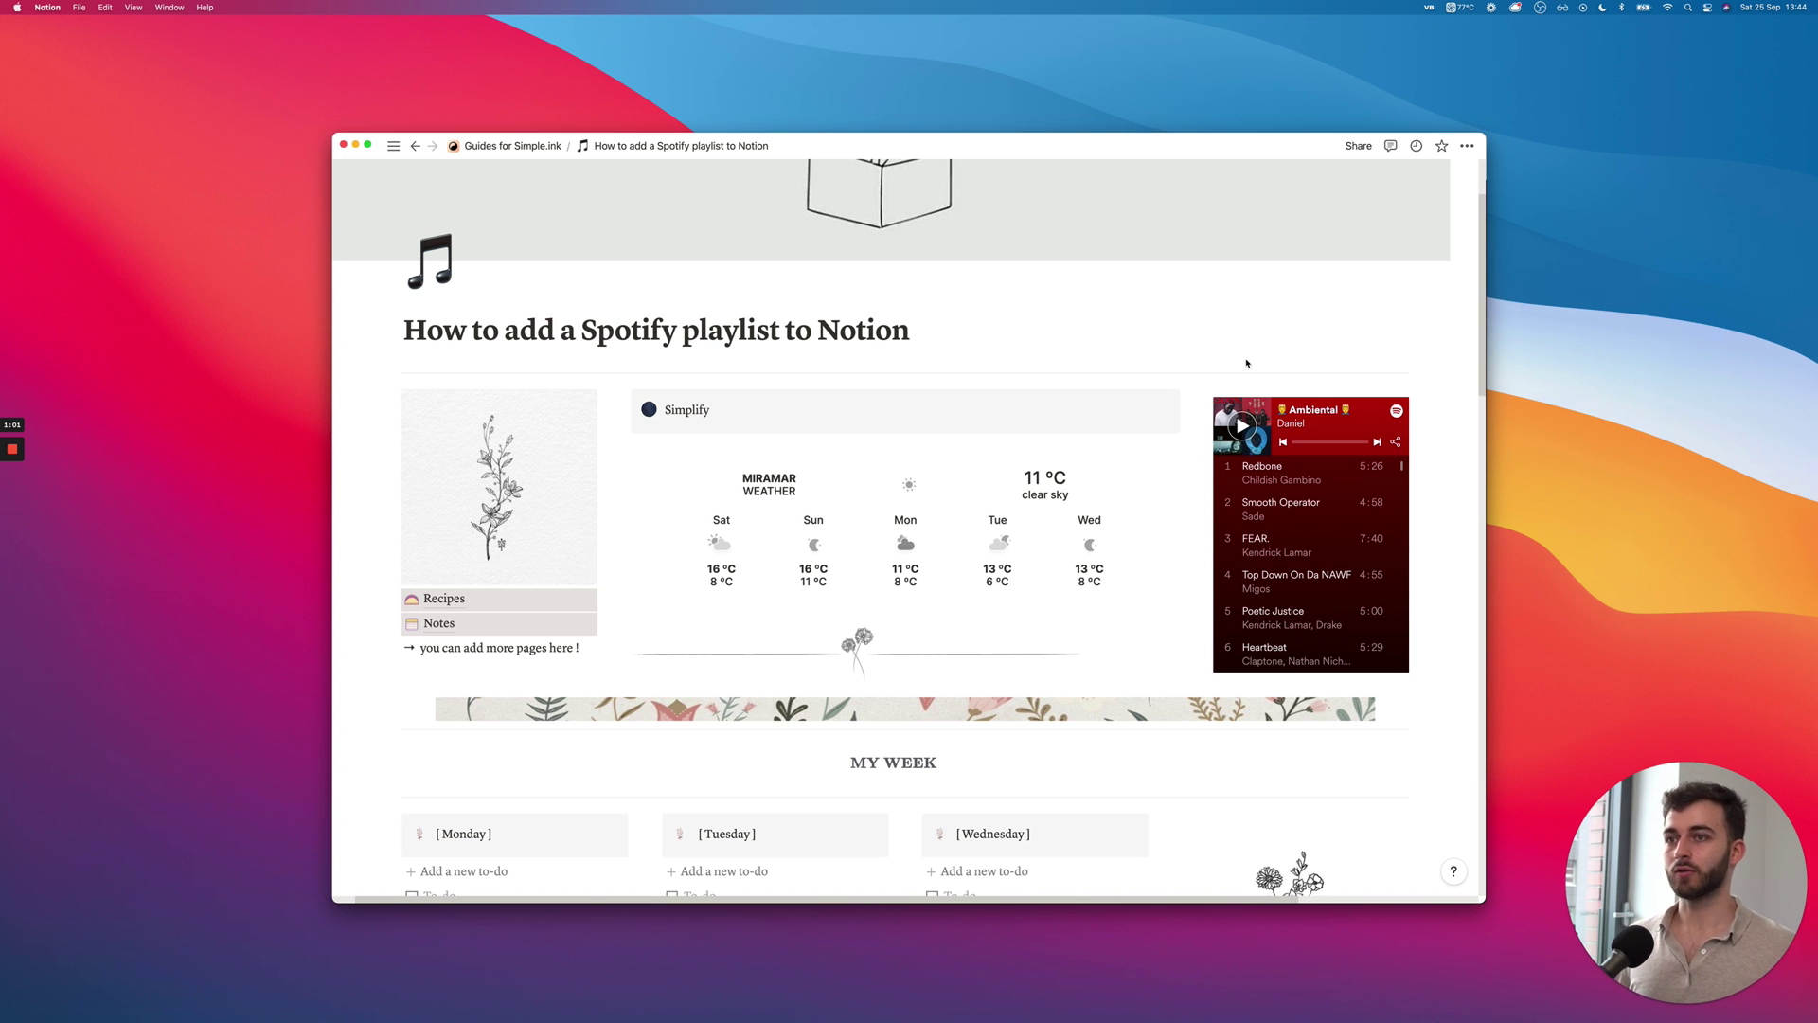
Step: Close the Ambiental embed dialog, recheck its red colour, and go to the TTThugger playlist
{"action": "key", "text": "super+Tab"}
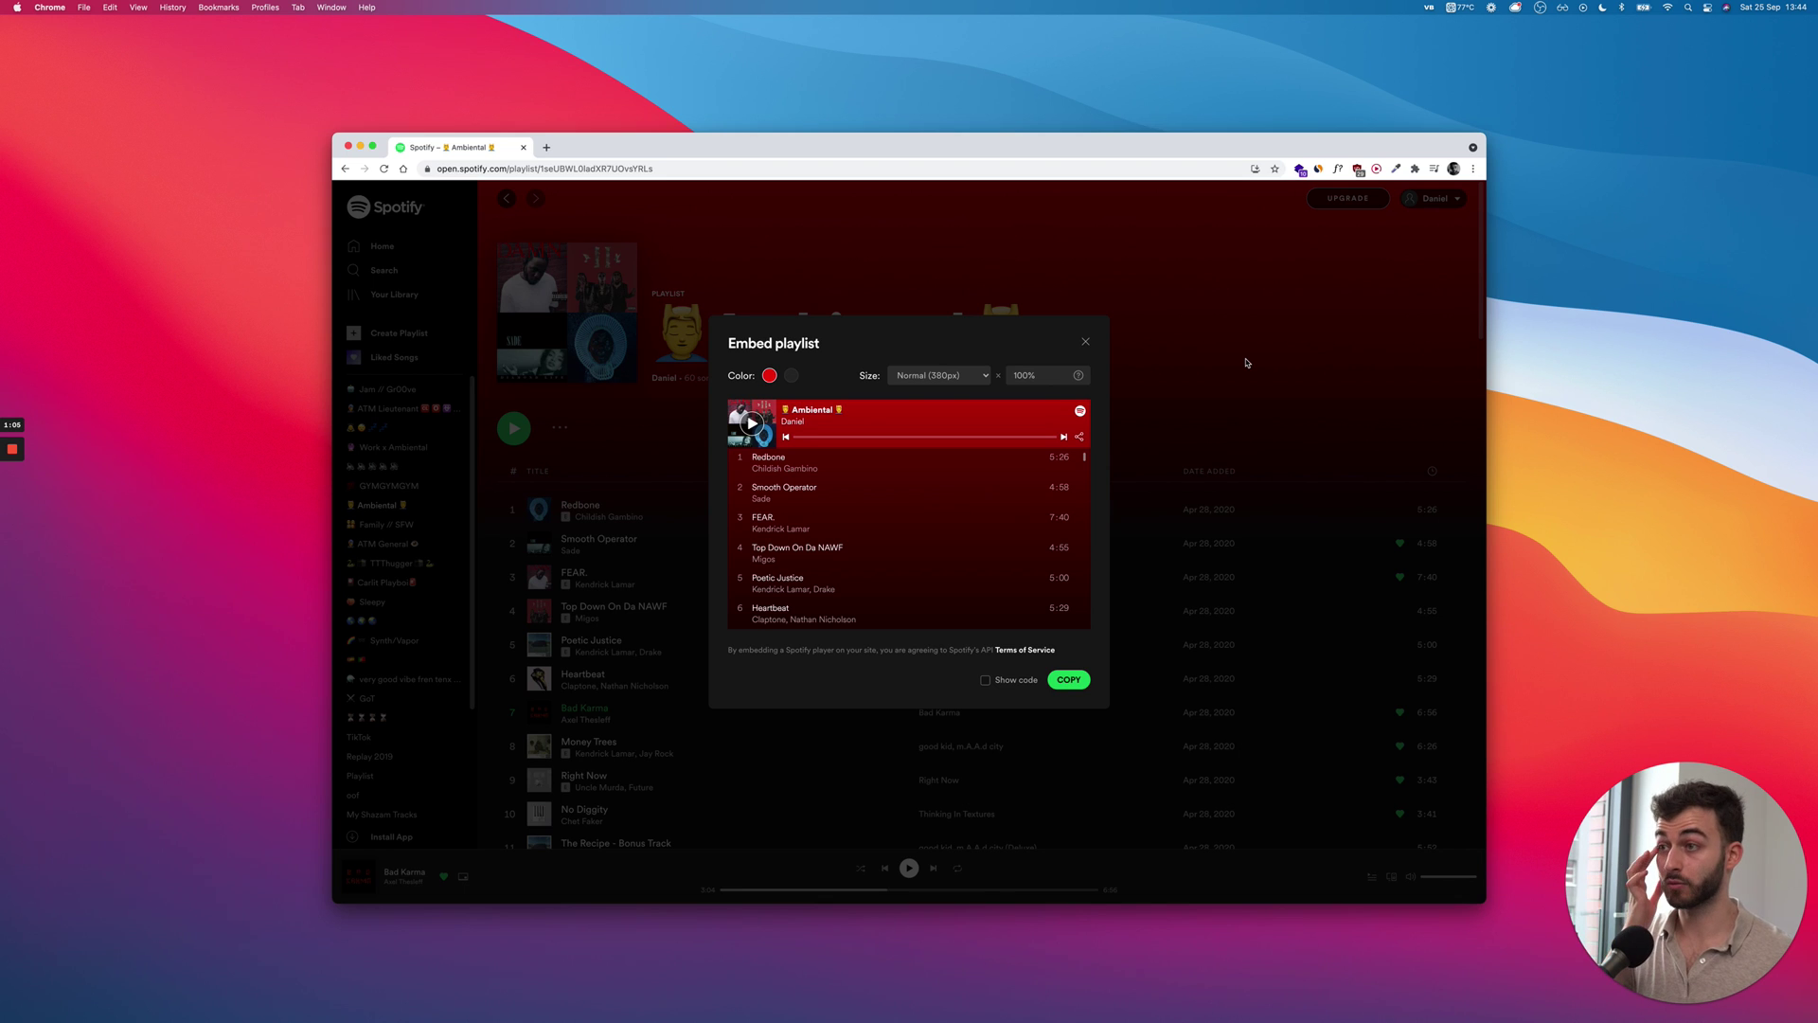
{"action": "left_click", "coordinate": [1084, 342]}
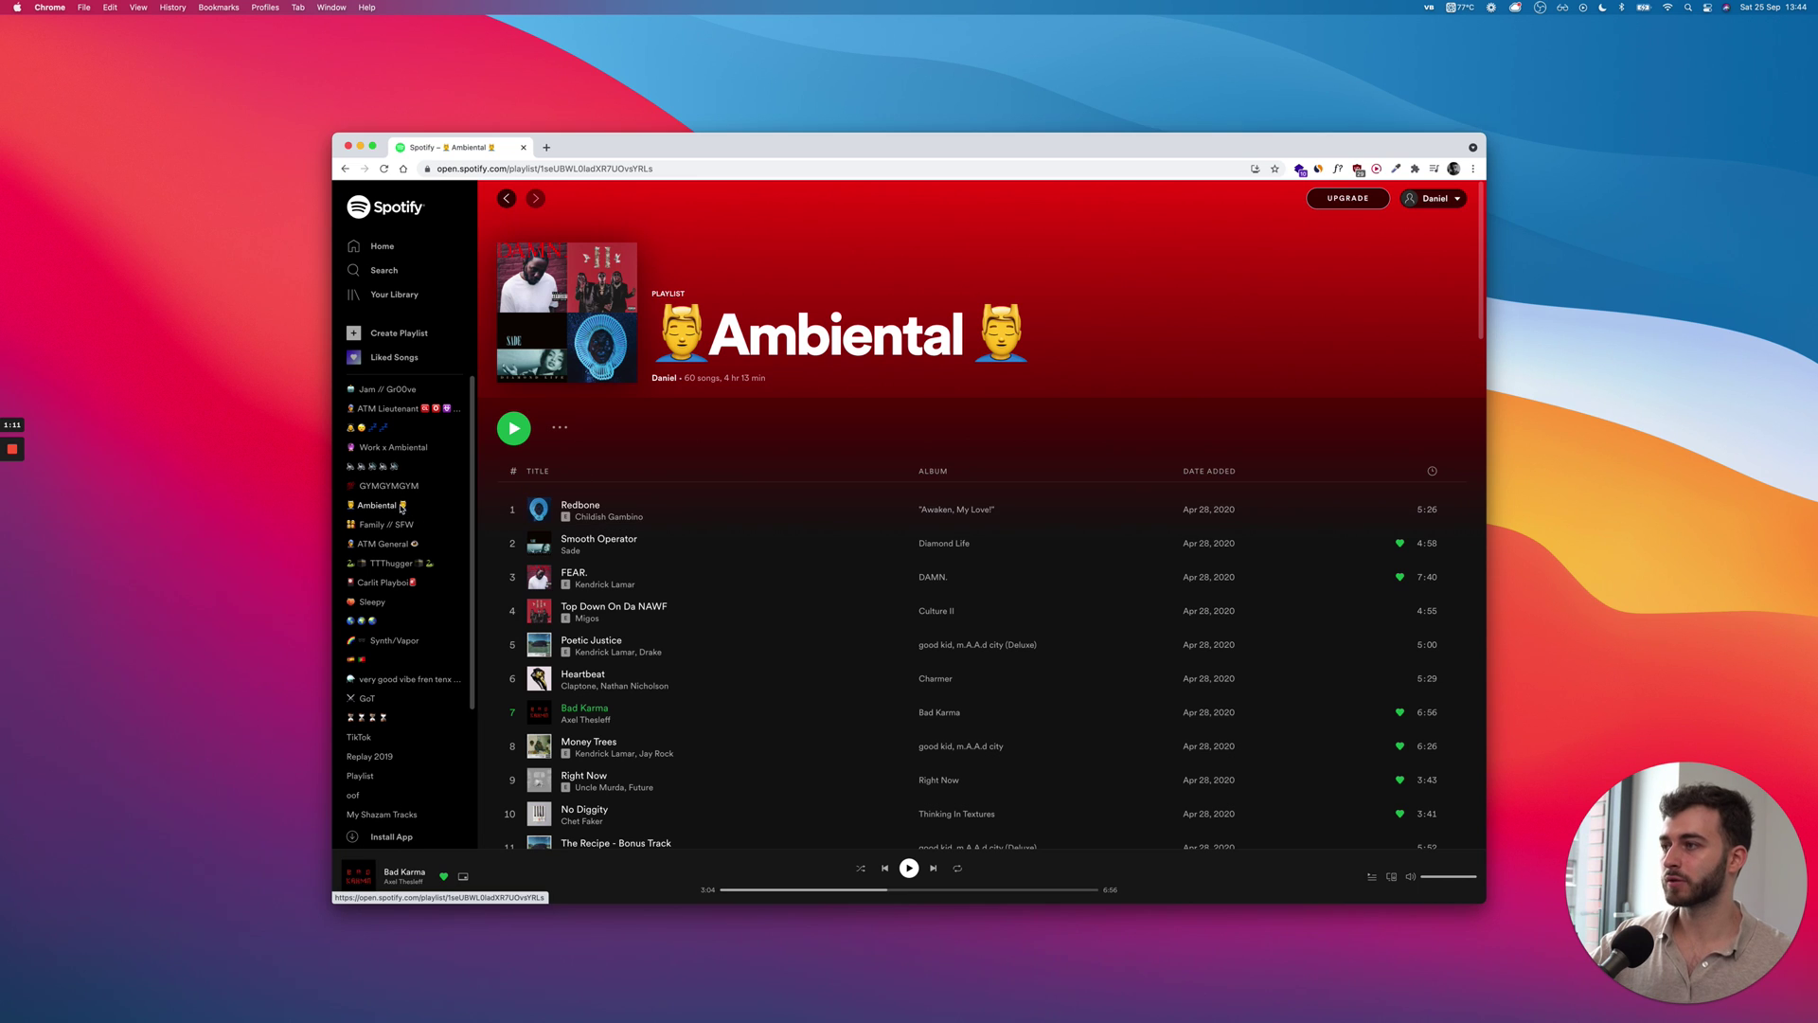
{"action": "right_click", "coordinate": [401, 509]}
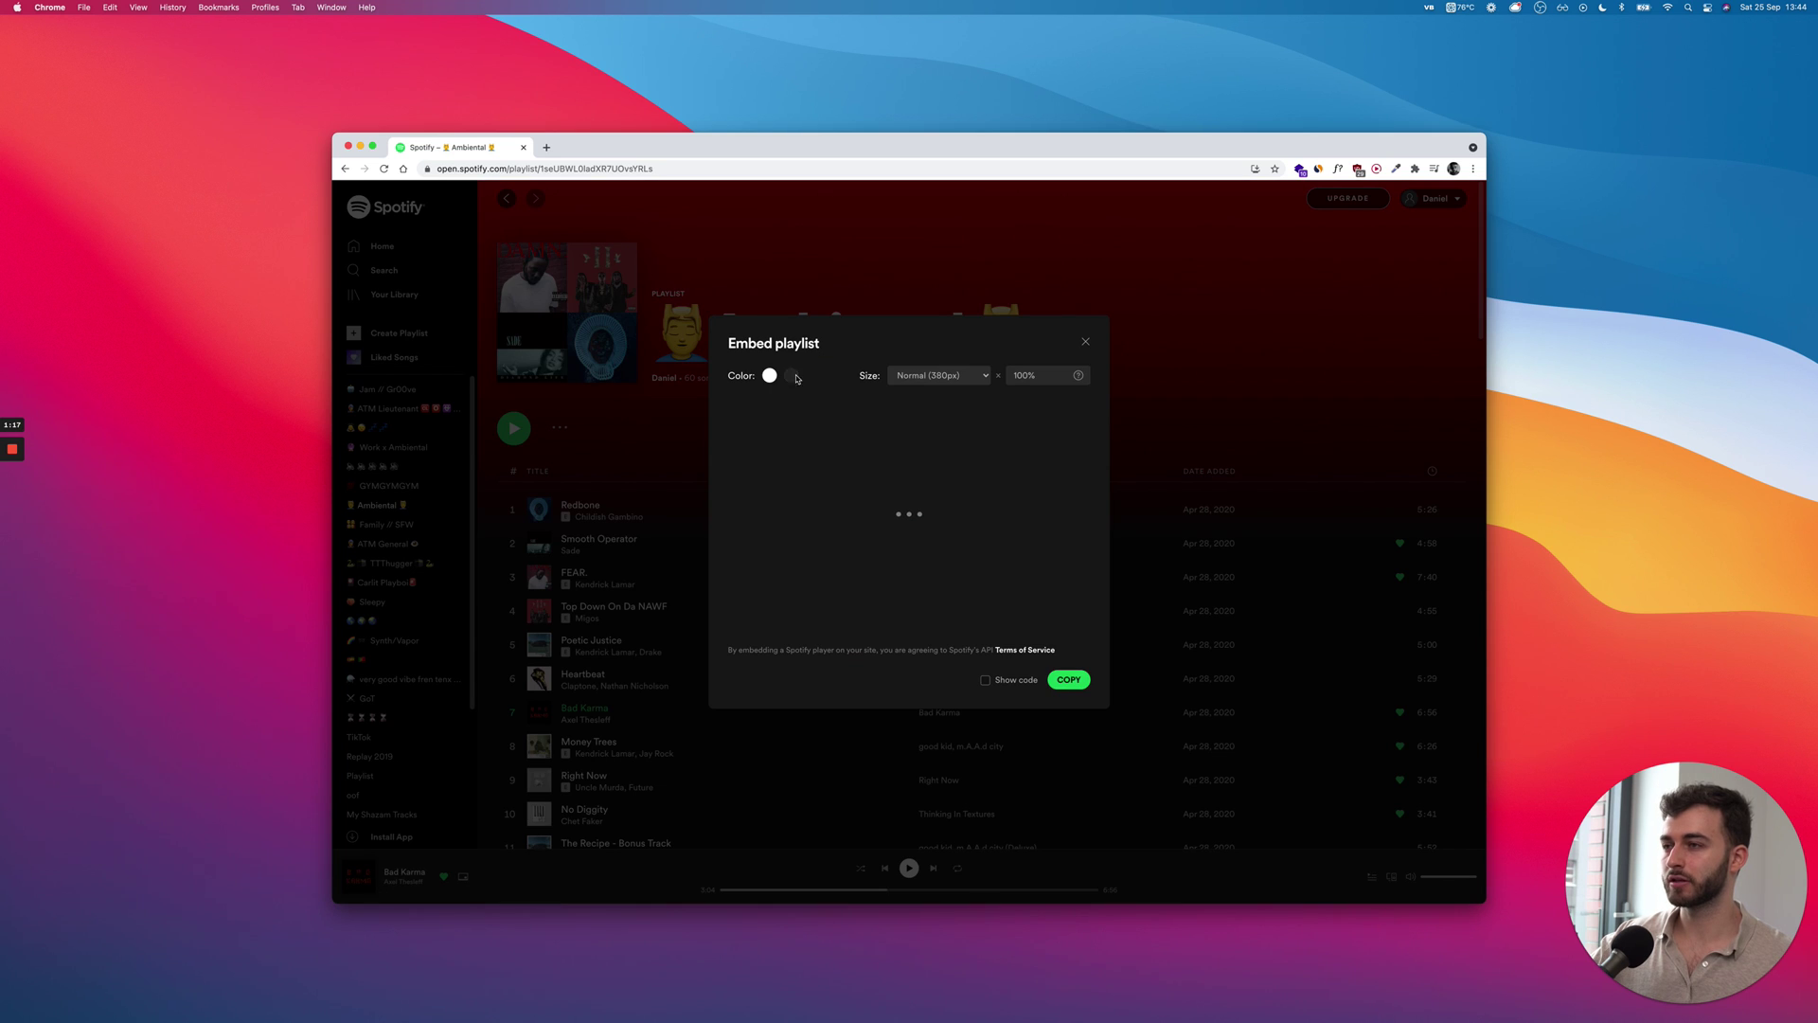
{"action": "left_click", "coordinate": [768, 374]}
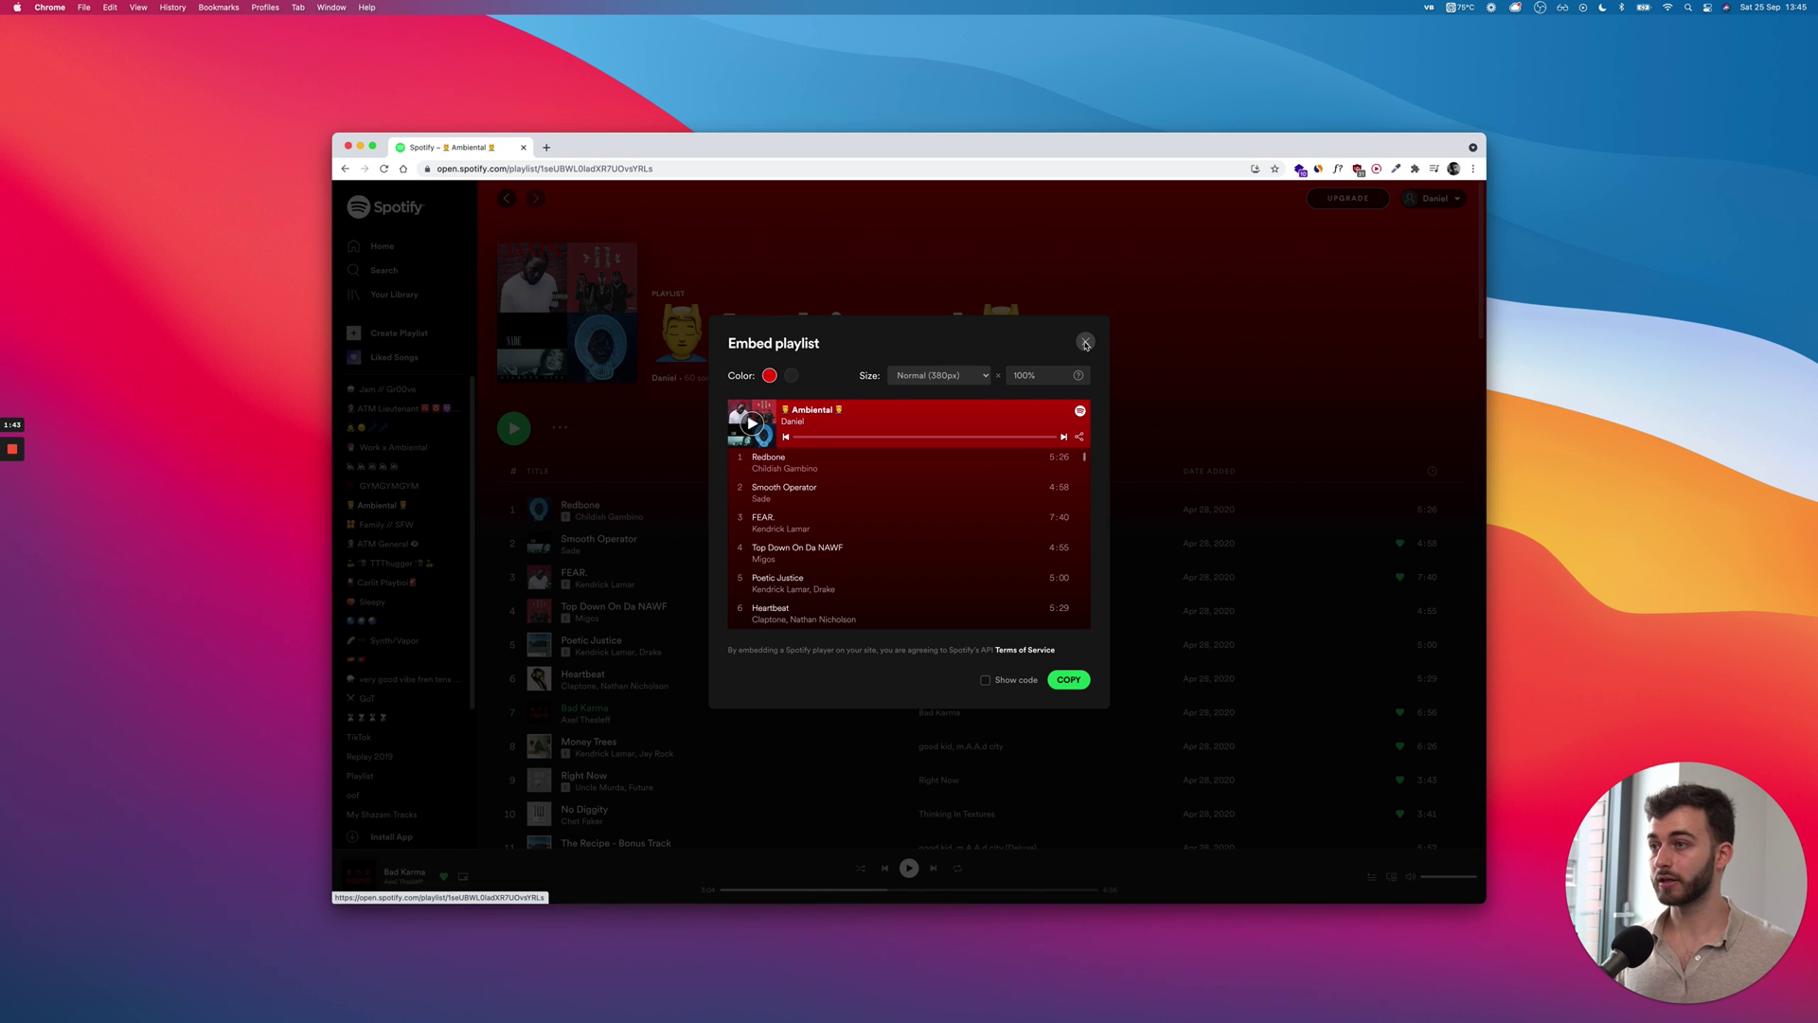
{"action": "left_click", "coordinate": [1085, 344]}
{"action": "key", "text": "super+bracketleft"}
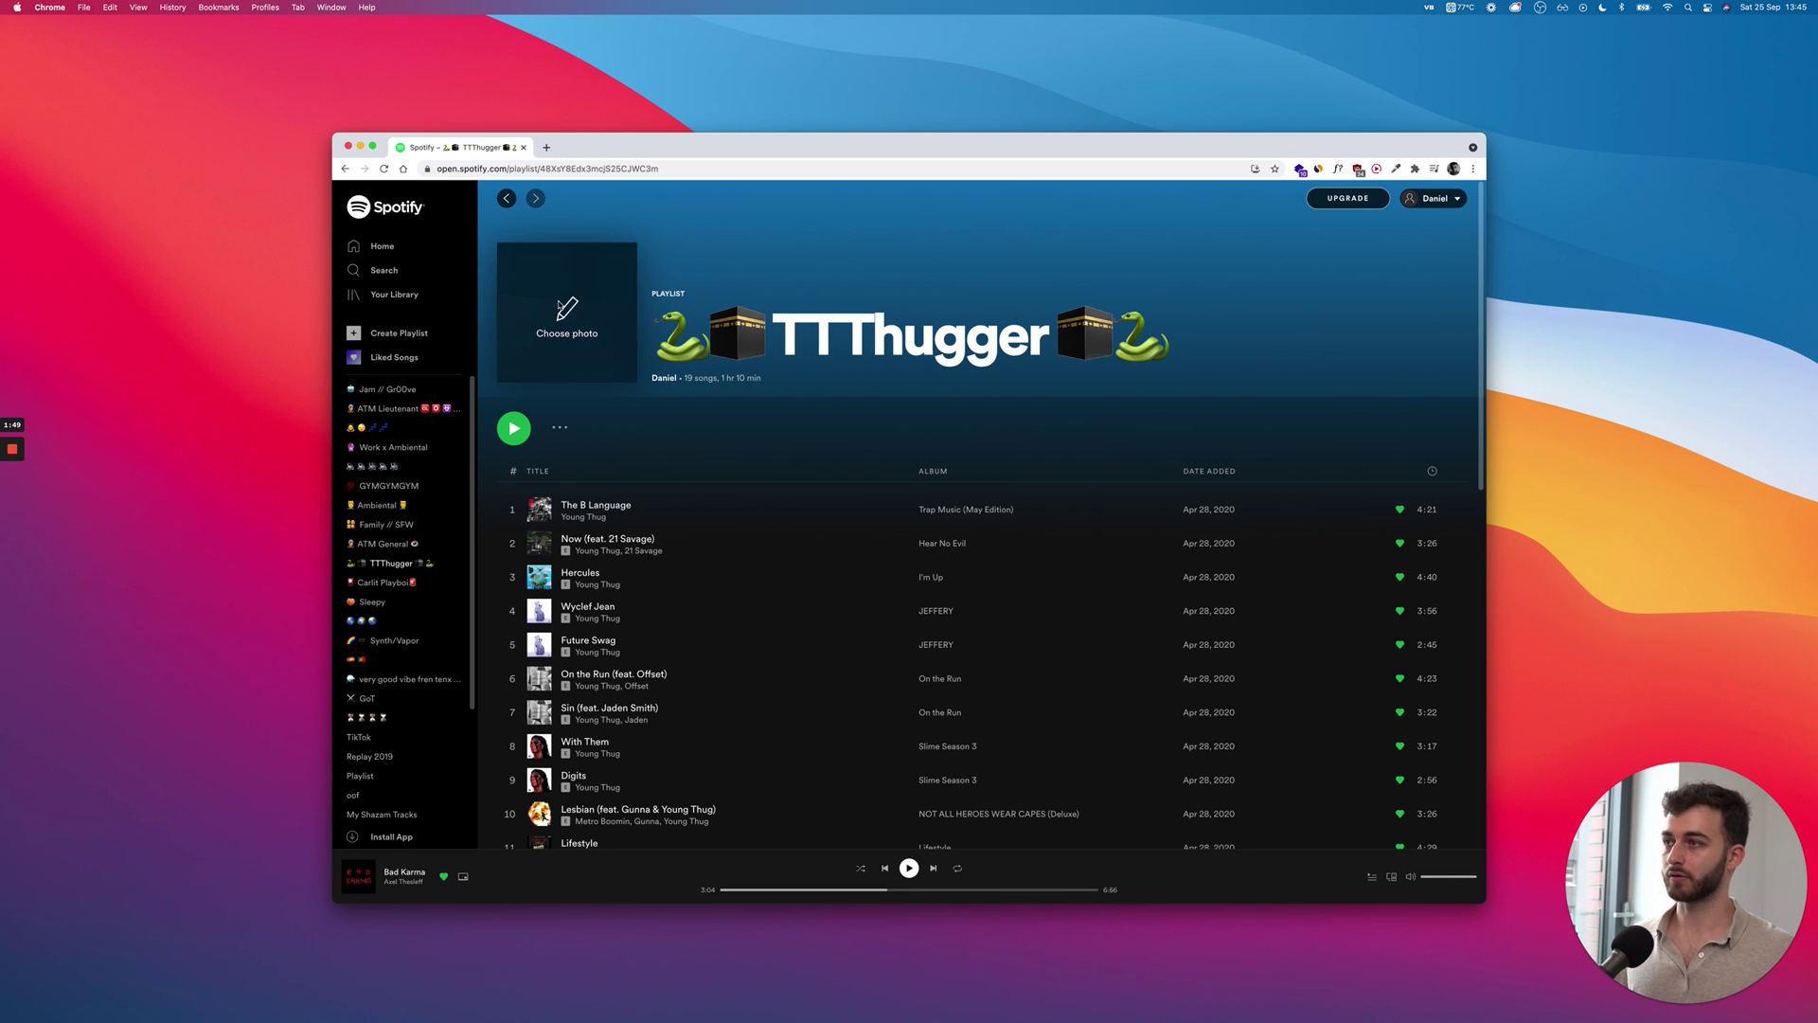
Step: Screenshot a patch of blue wallpaper and save it as the TTThugger playlist cover
{"action": "left_click_drag", "start_coordinate": [1543, 49], "coordinate": [1770, 247]}
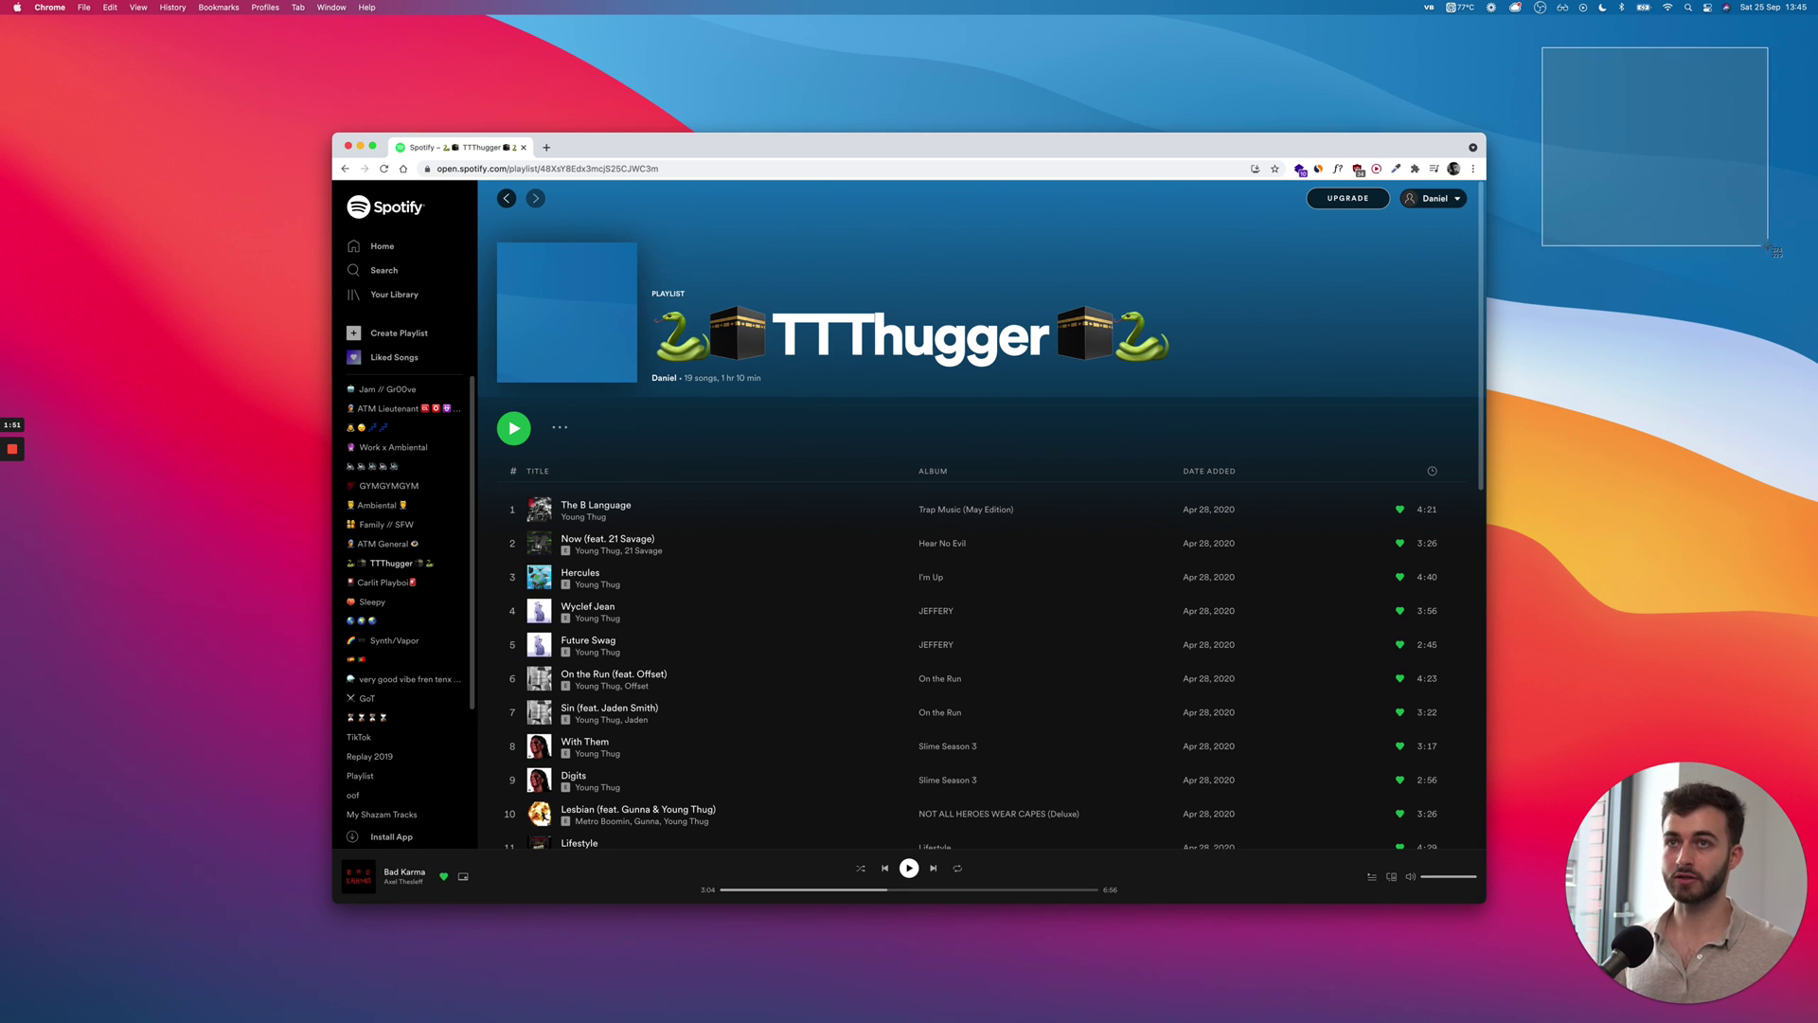
{"action": "mouse_move", "coordinate": [1698, 980]}
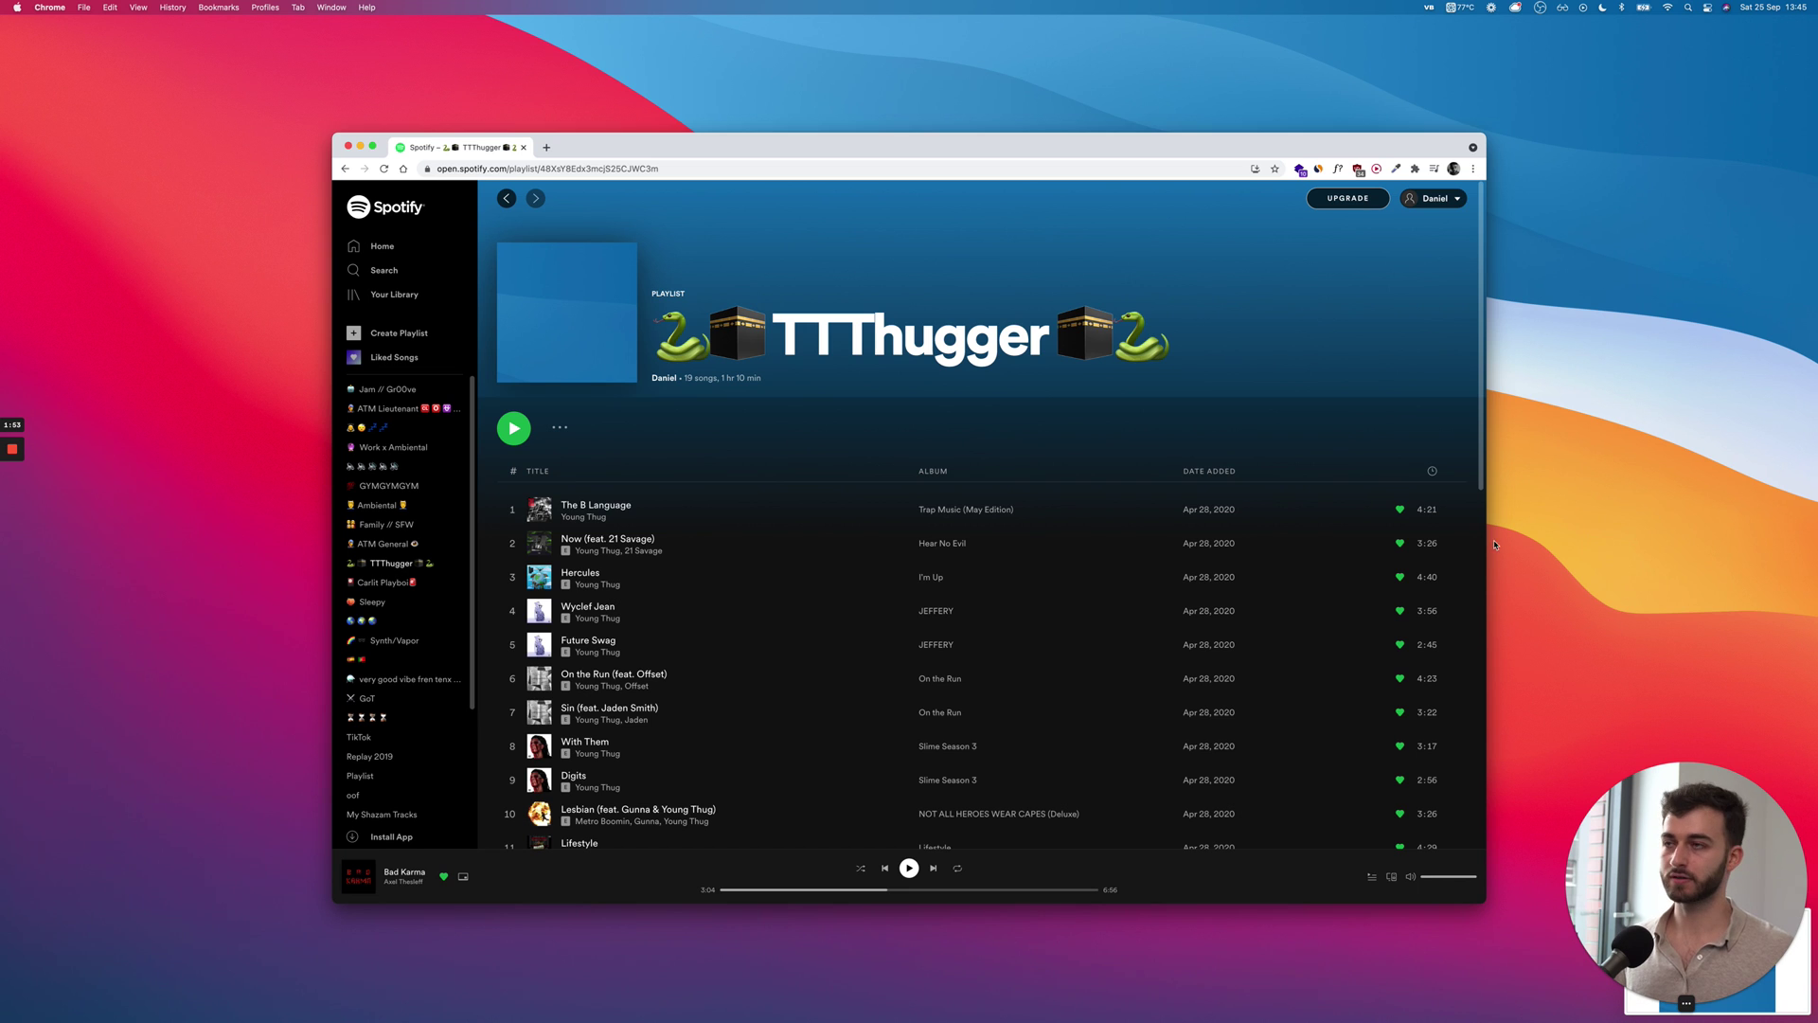
{"action": "mouse_move", "coordinate": [567, 313]}
{"action": "left_click", "coordinate": [563, 315]}
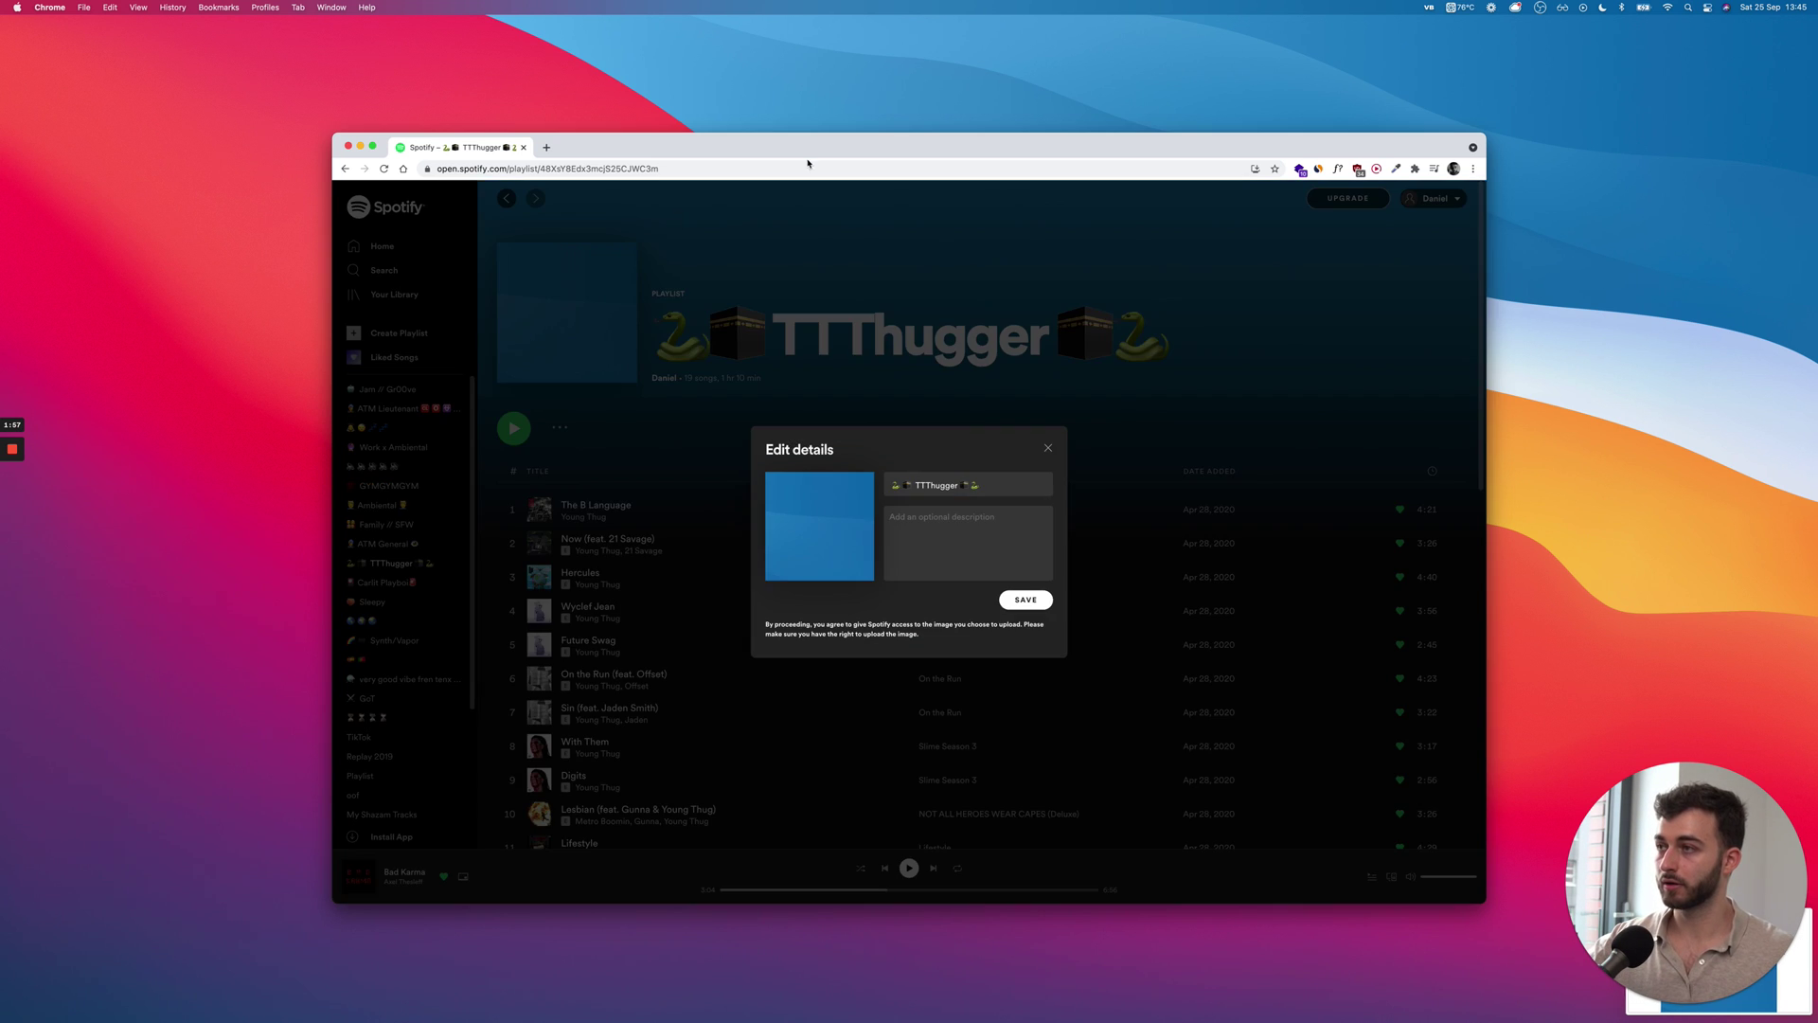
{"action": "left_click", "coordinate": [829, 511]}
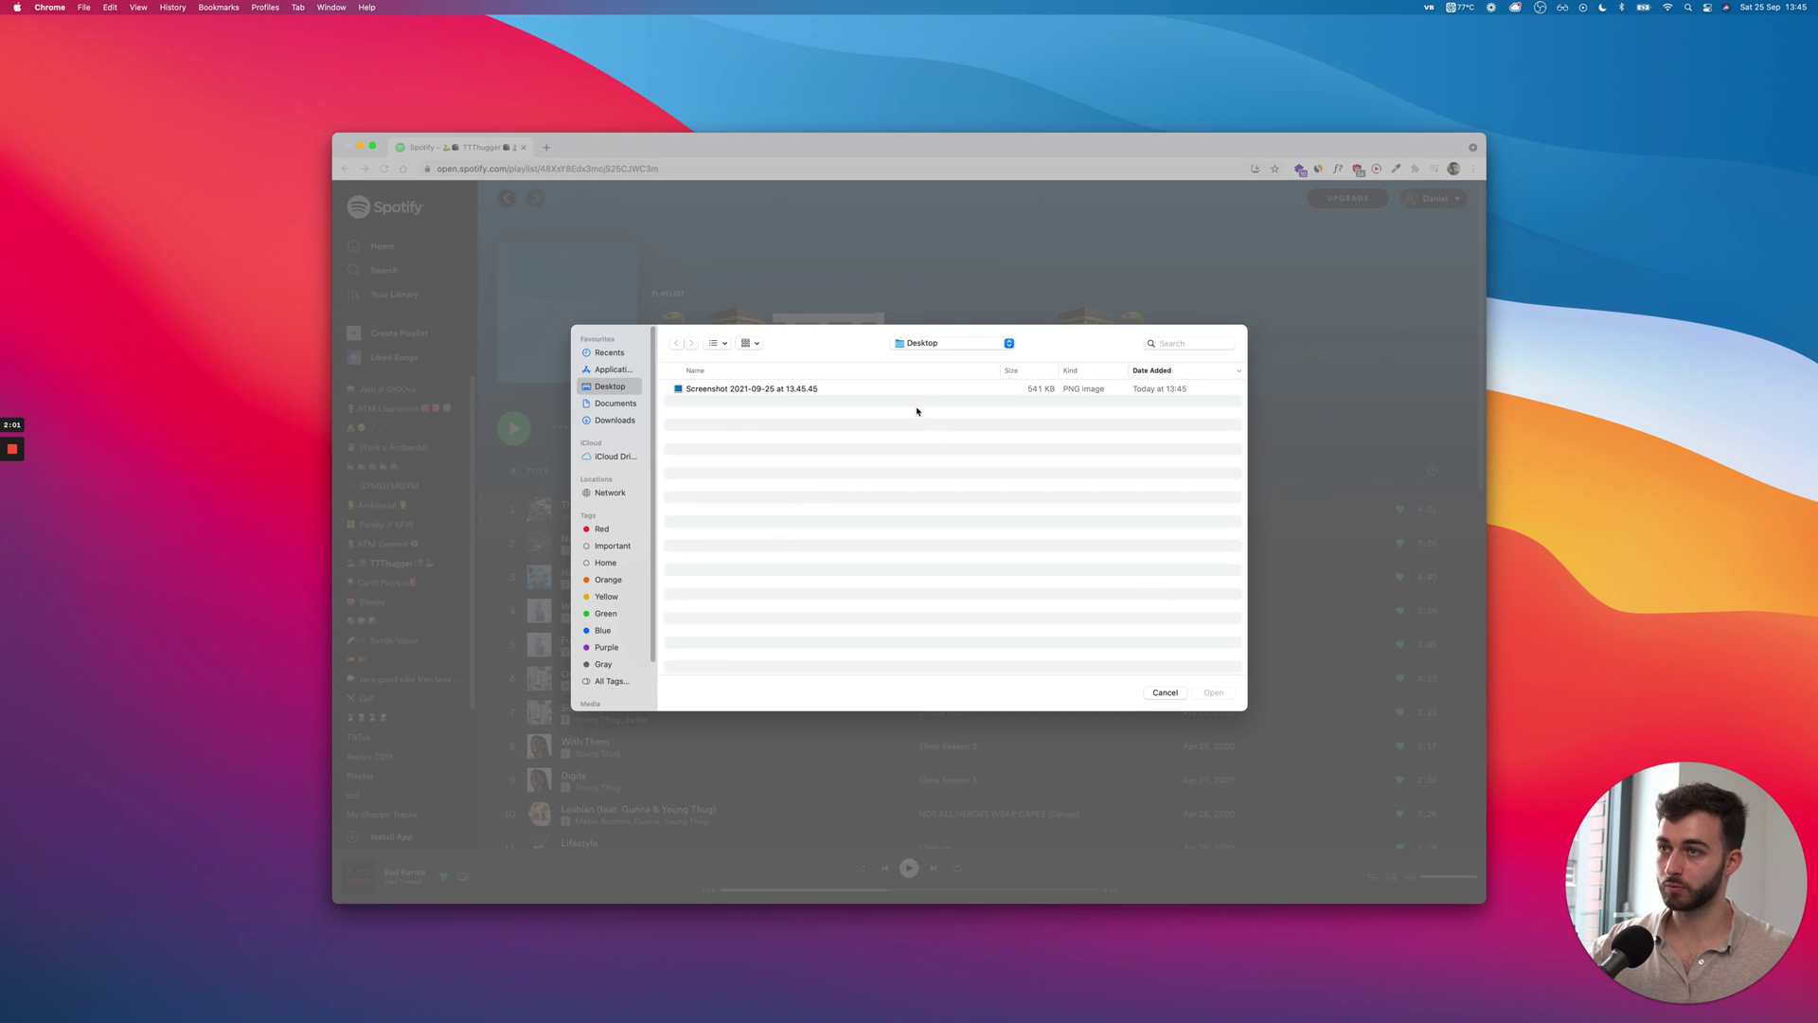
{"action": "double_click", "coordinate": [894, 389]}
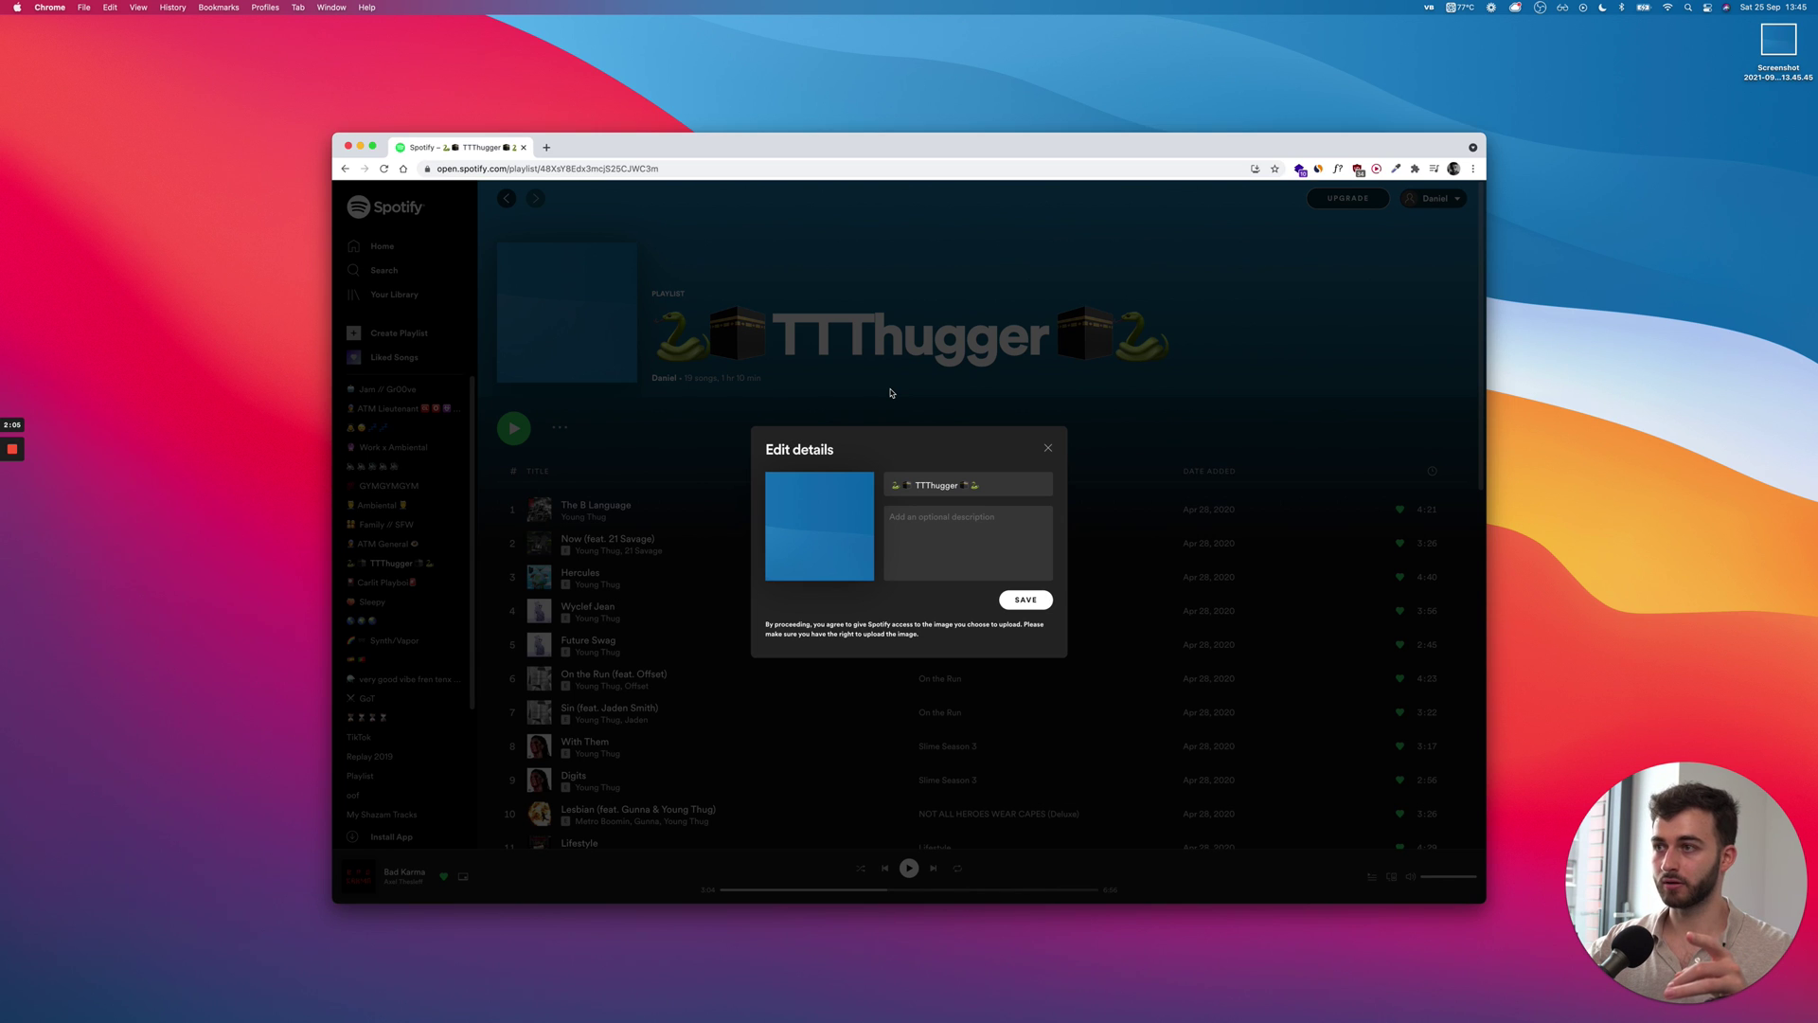
{"action": "left_click", "coordinate": [1027, 599]}
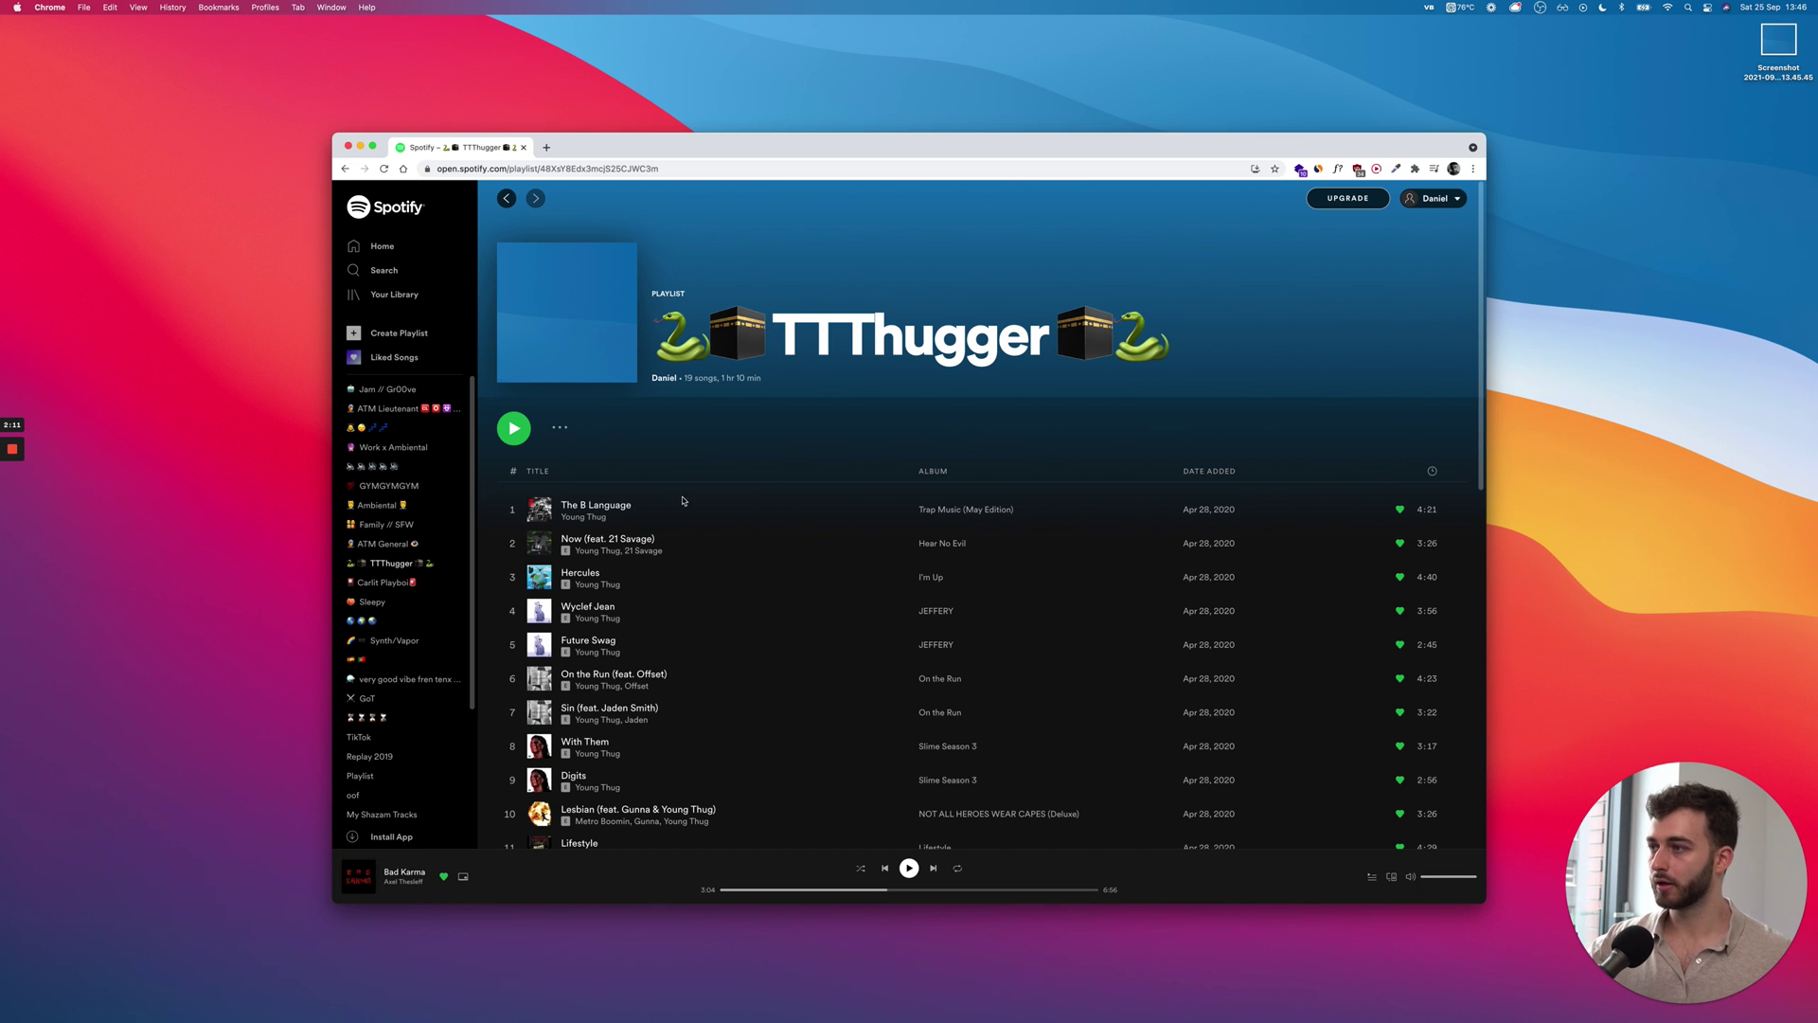
Step: Copy the TTThugger playlist's blue player embed code and return to Notion
{"action": "right_click", "coordinate": [410, 565]}
{"action": "mouse_move", "coordinate": [430, 775]}
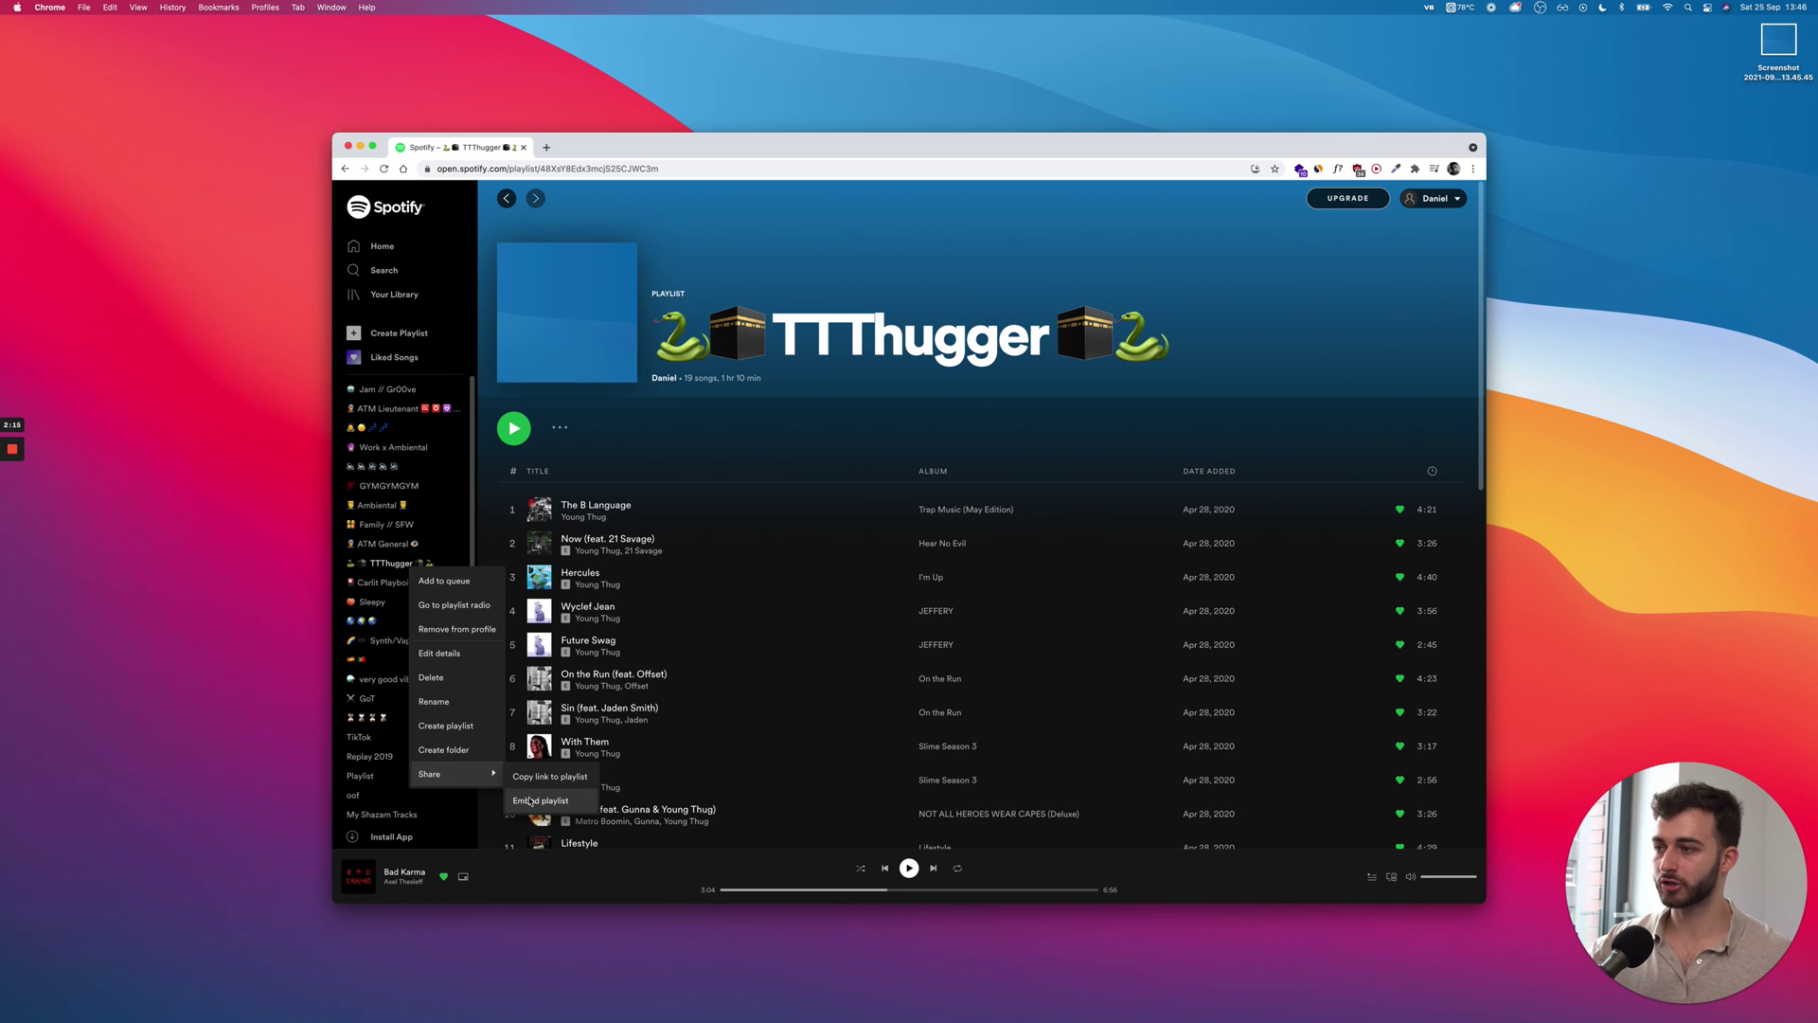
{"action": "left_click", "coordinate": [530, 800]}
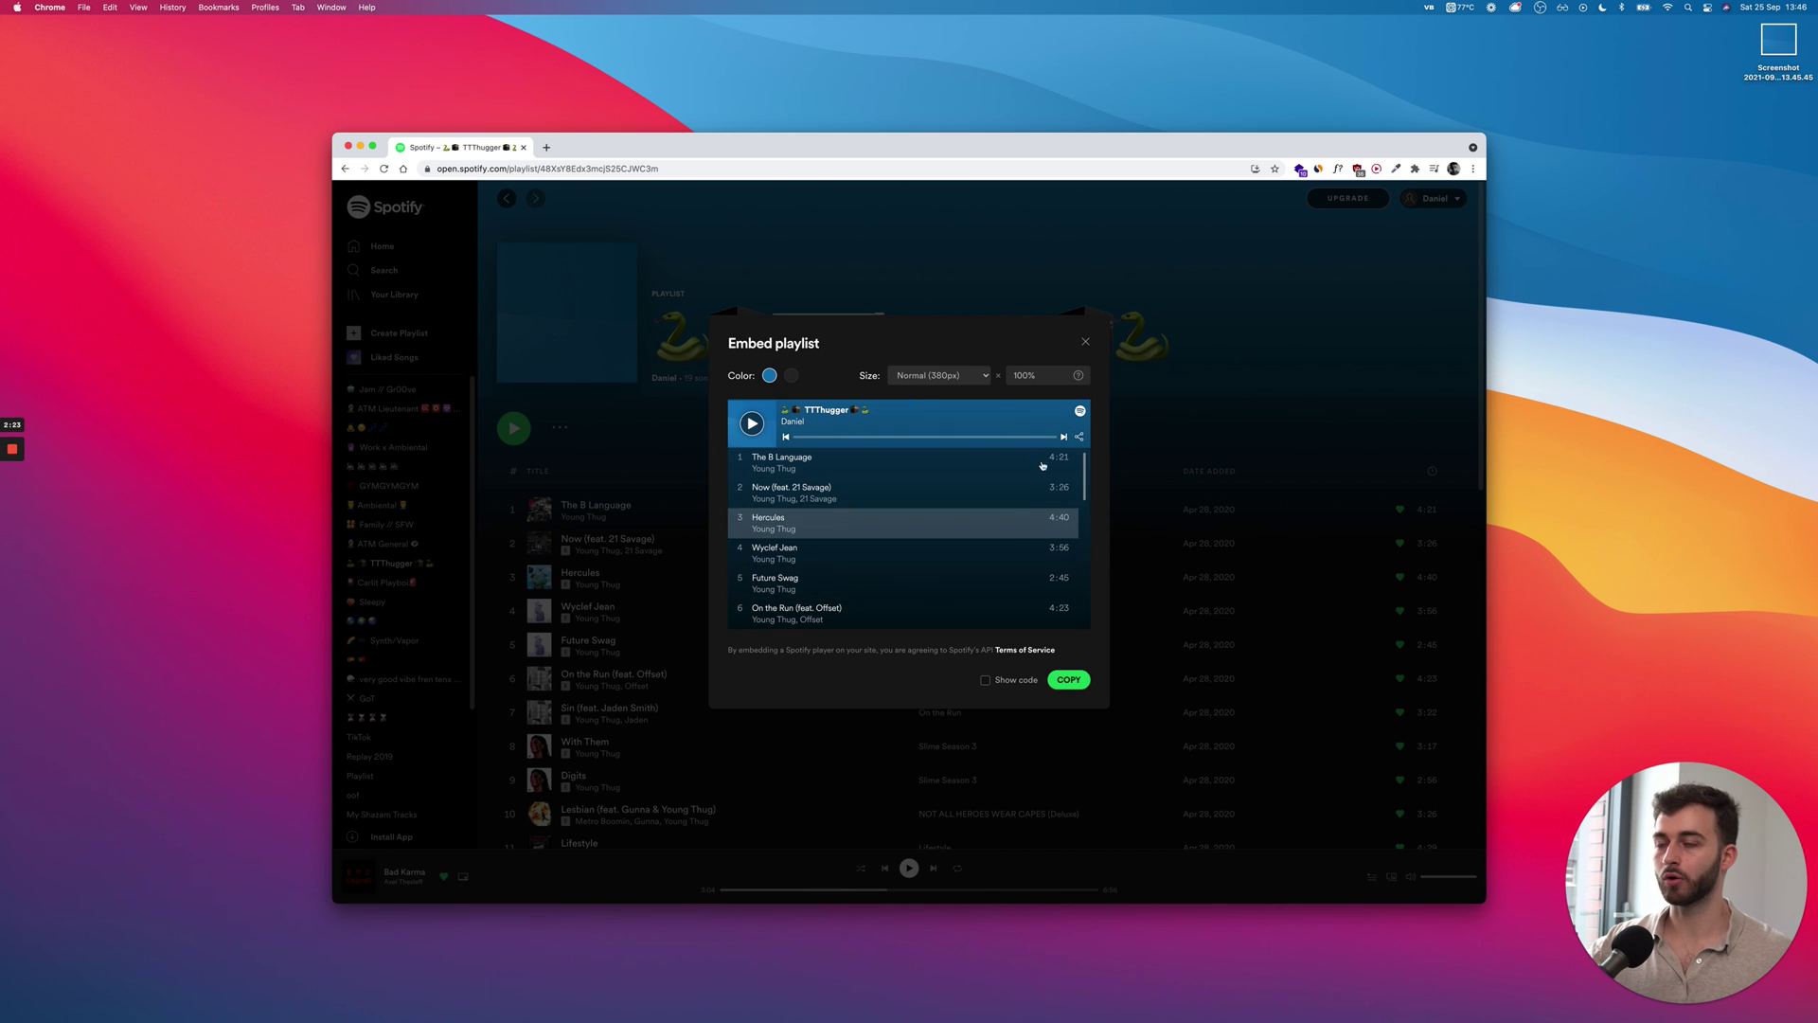
{"action": "left_click", "coordinate": [1067, 679]}
{"action": "key", "text": "super+Tab"}
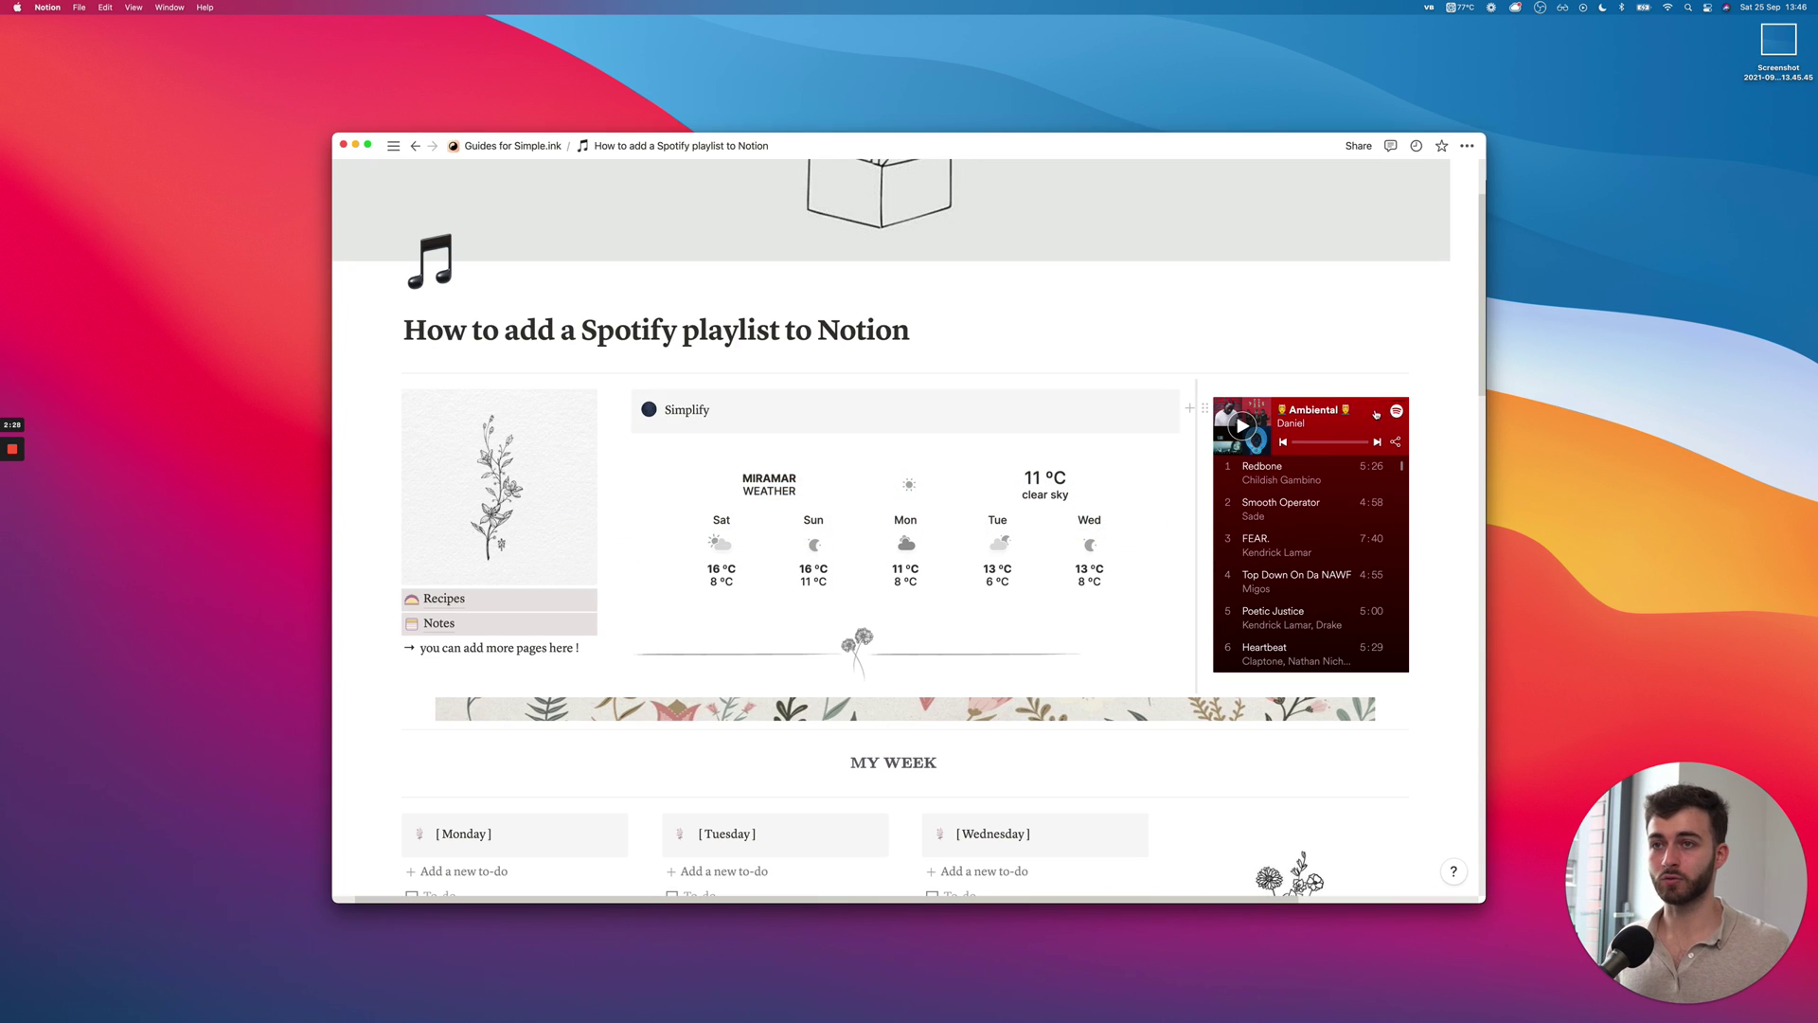
{"action": "mouse_move", "coordinate": [1310, 534]}
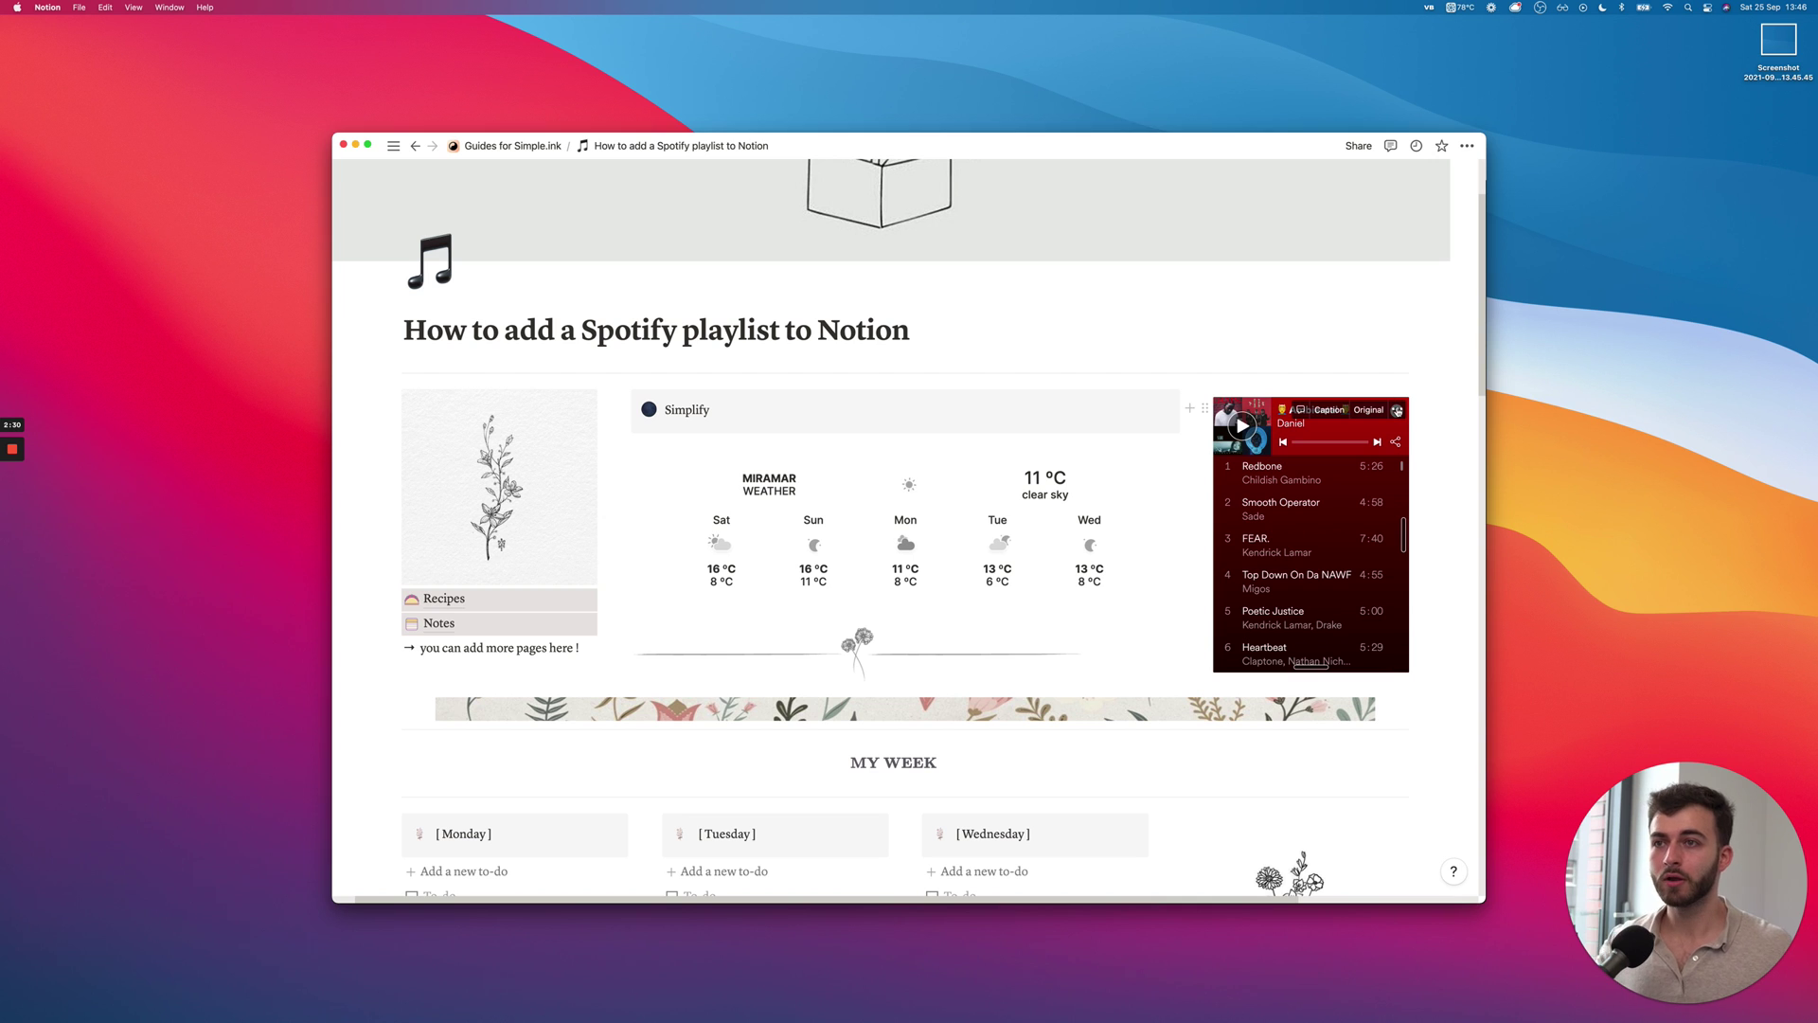
Step: Replace the Spotify block's content with the pasted TTThugger playlist embed code
{"action": "left_click", "coordinate": [1397, 410]}
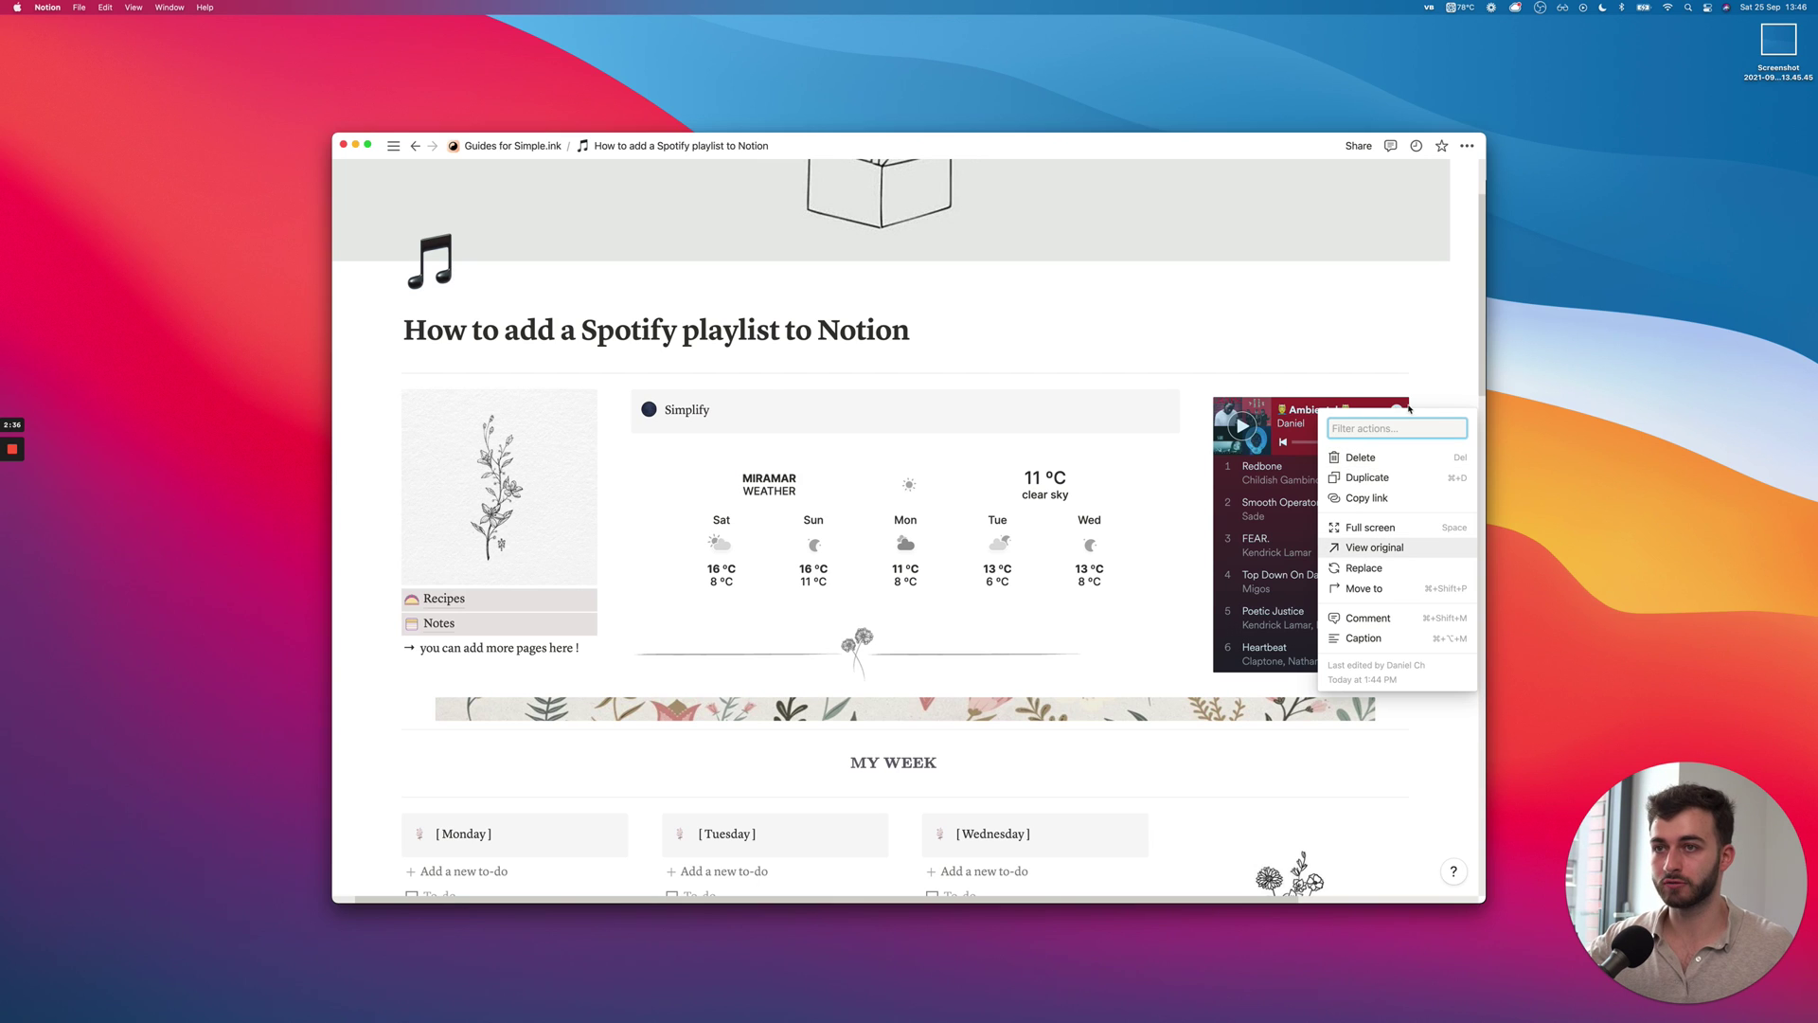
{"action": "left_click", "coordinate": [1365, 568]}
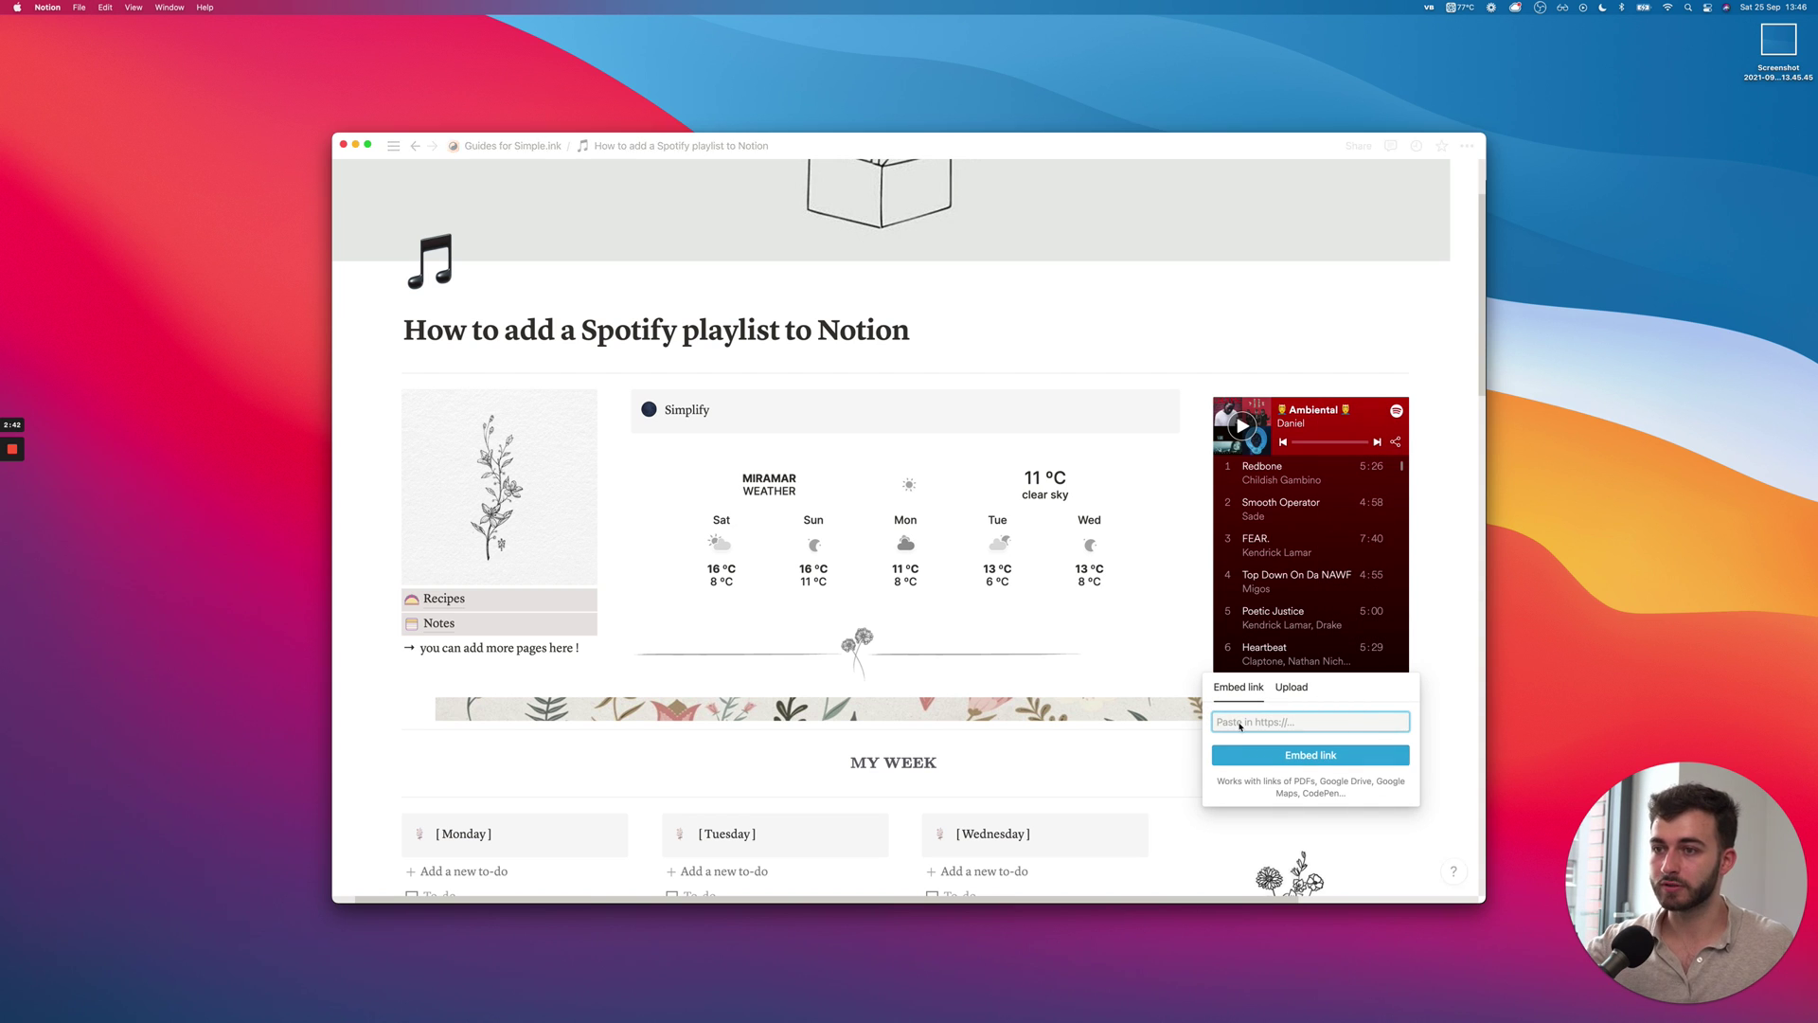
{"action": "key", "text": "super+v"}
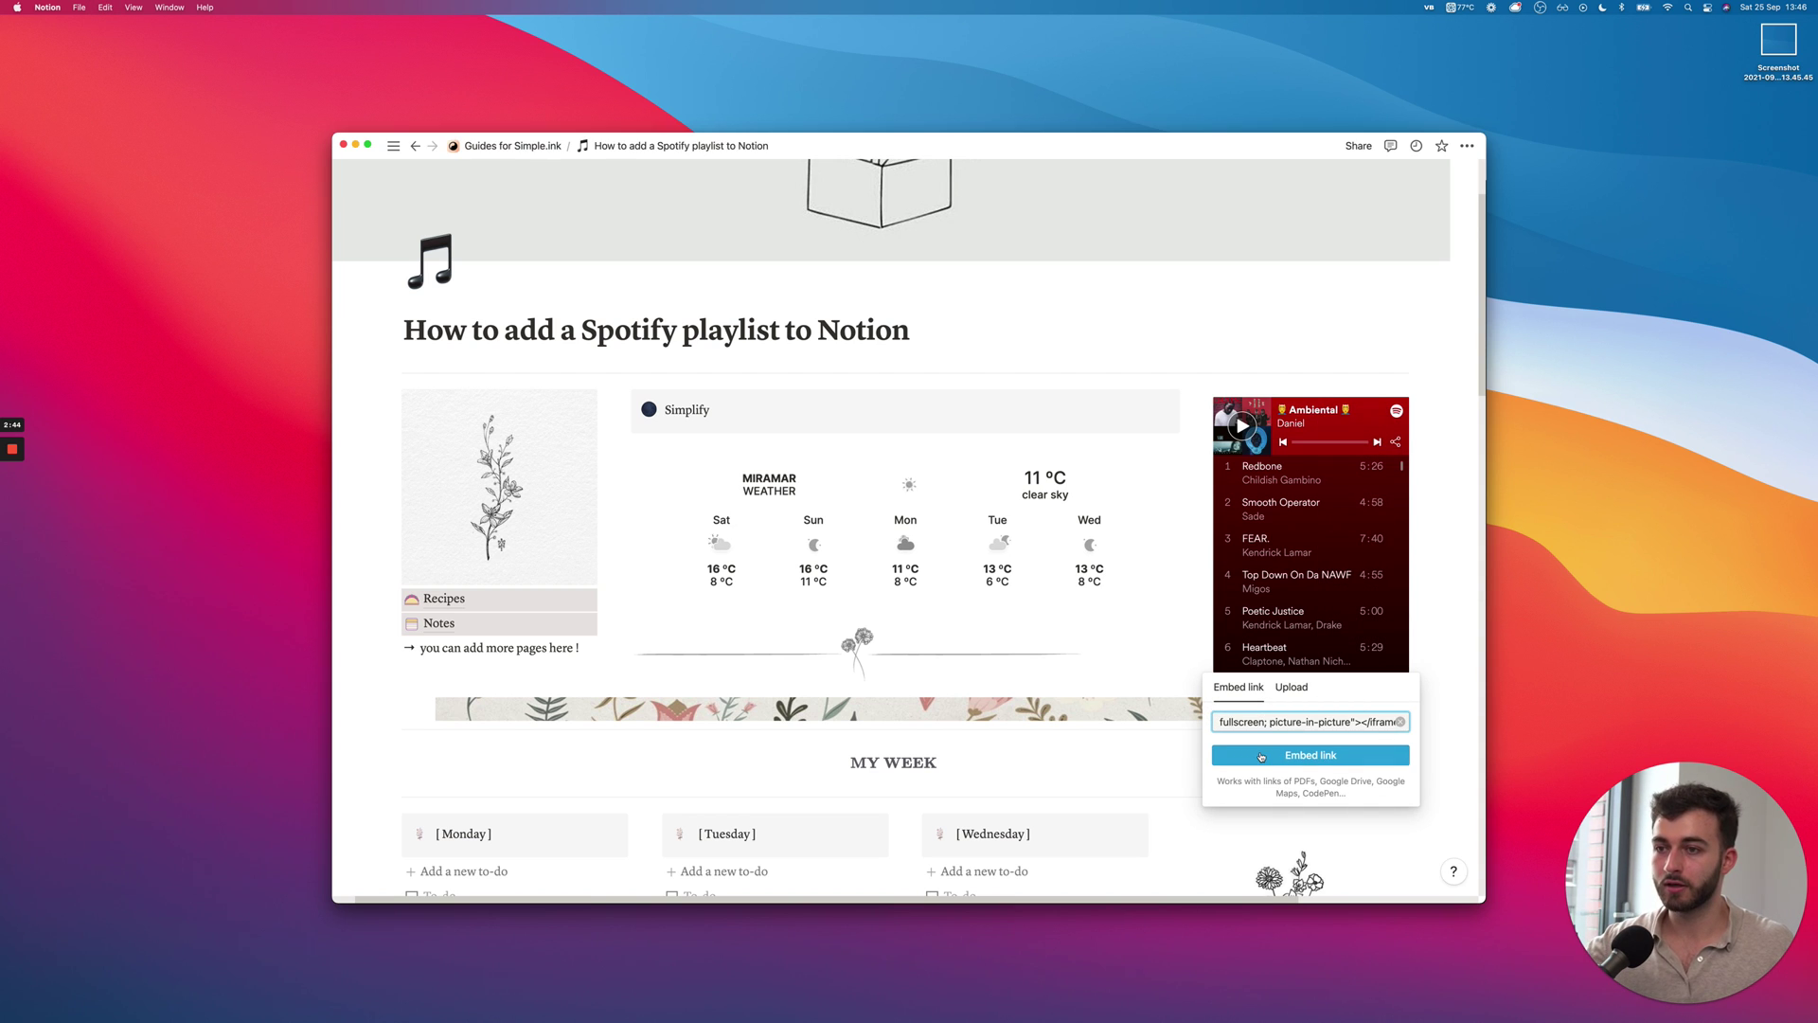
{"action": "left_click", "coordinate": [1261, 757]}
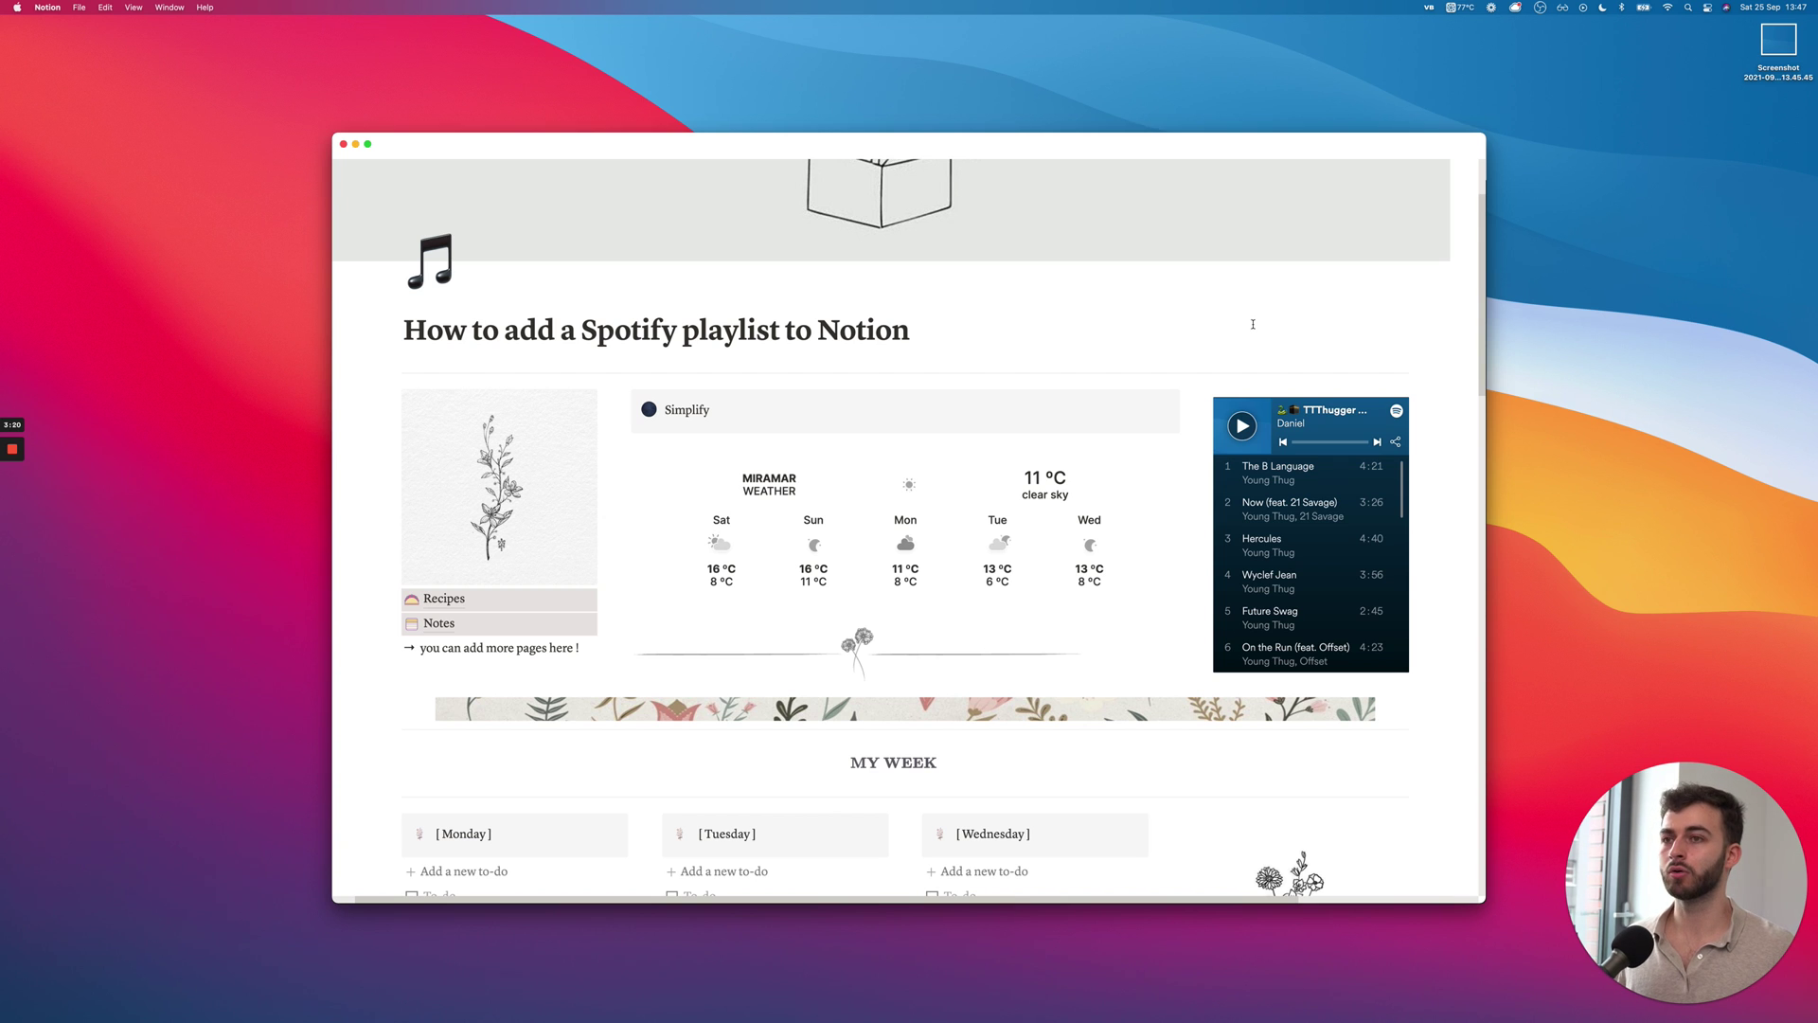
Step: Toggle Notion to dark mode with Cmd+Shift+L
{"action": "key", "text": "super+shift+l"}
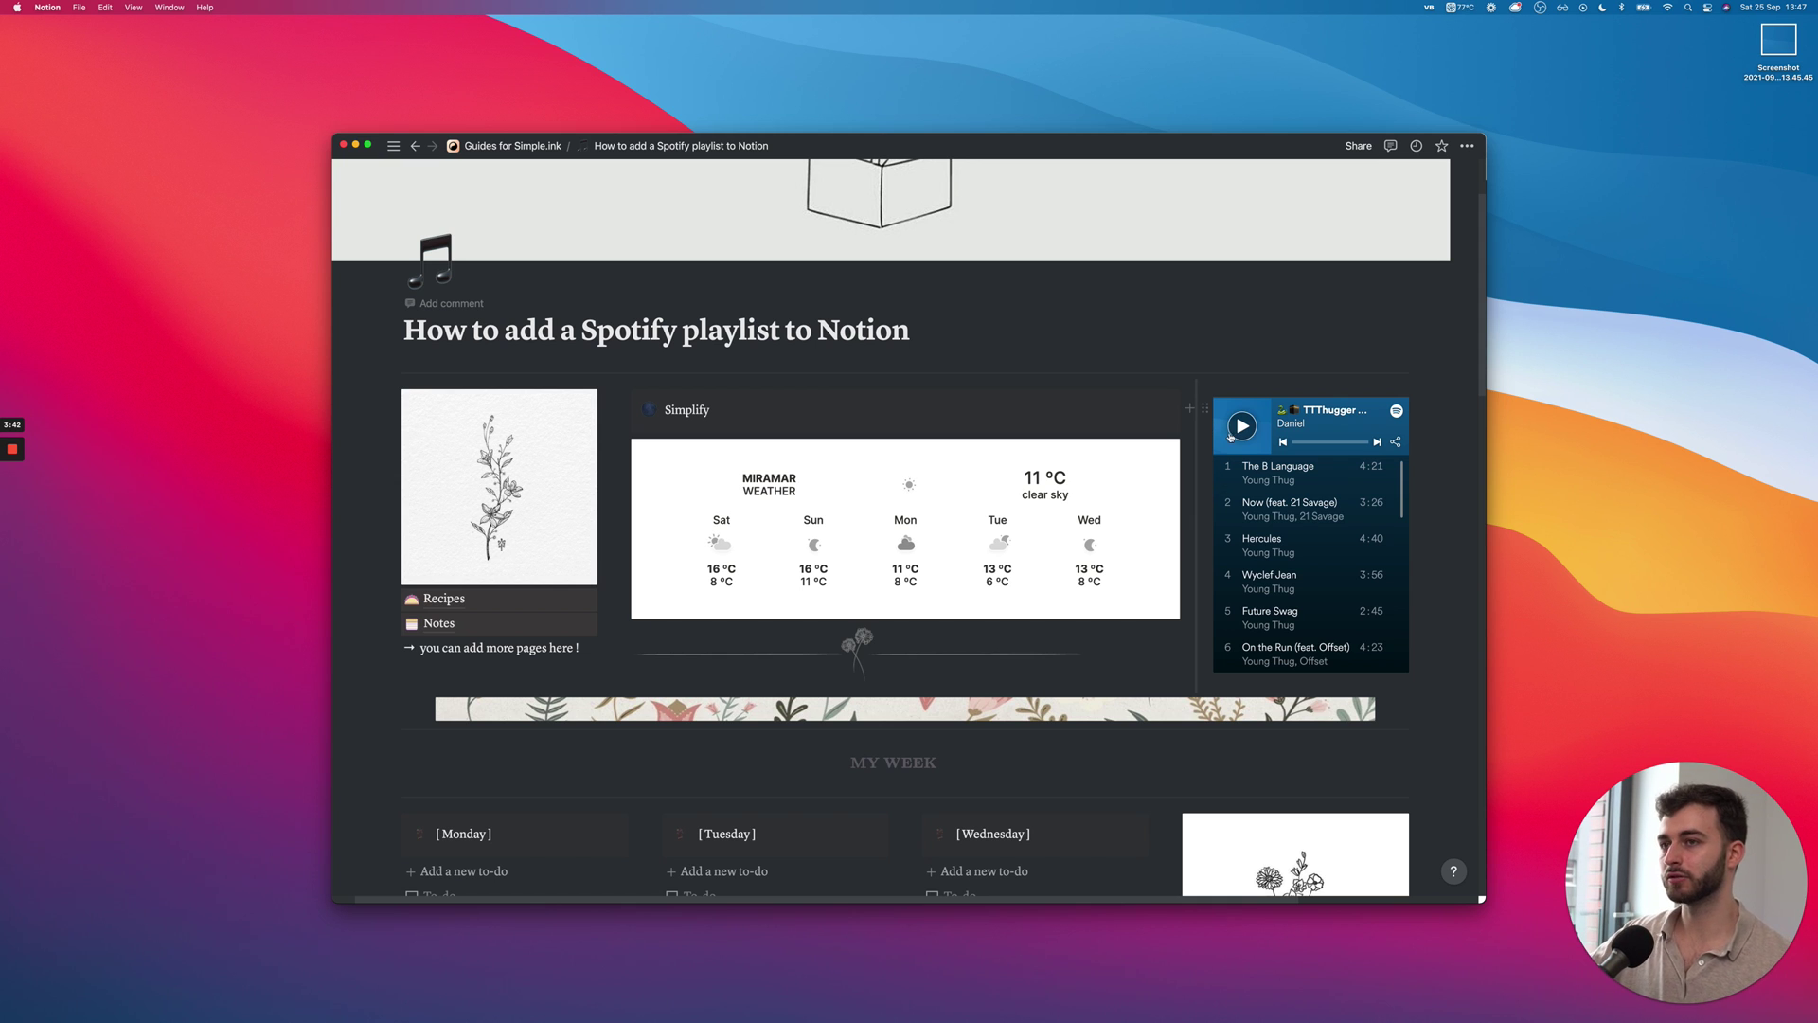
Step: Copy the Hercules track embed code at Normal 380px size, replacing the open playlist embed dialog
{"action": "key", "text": "super+Tab"}
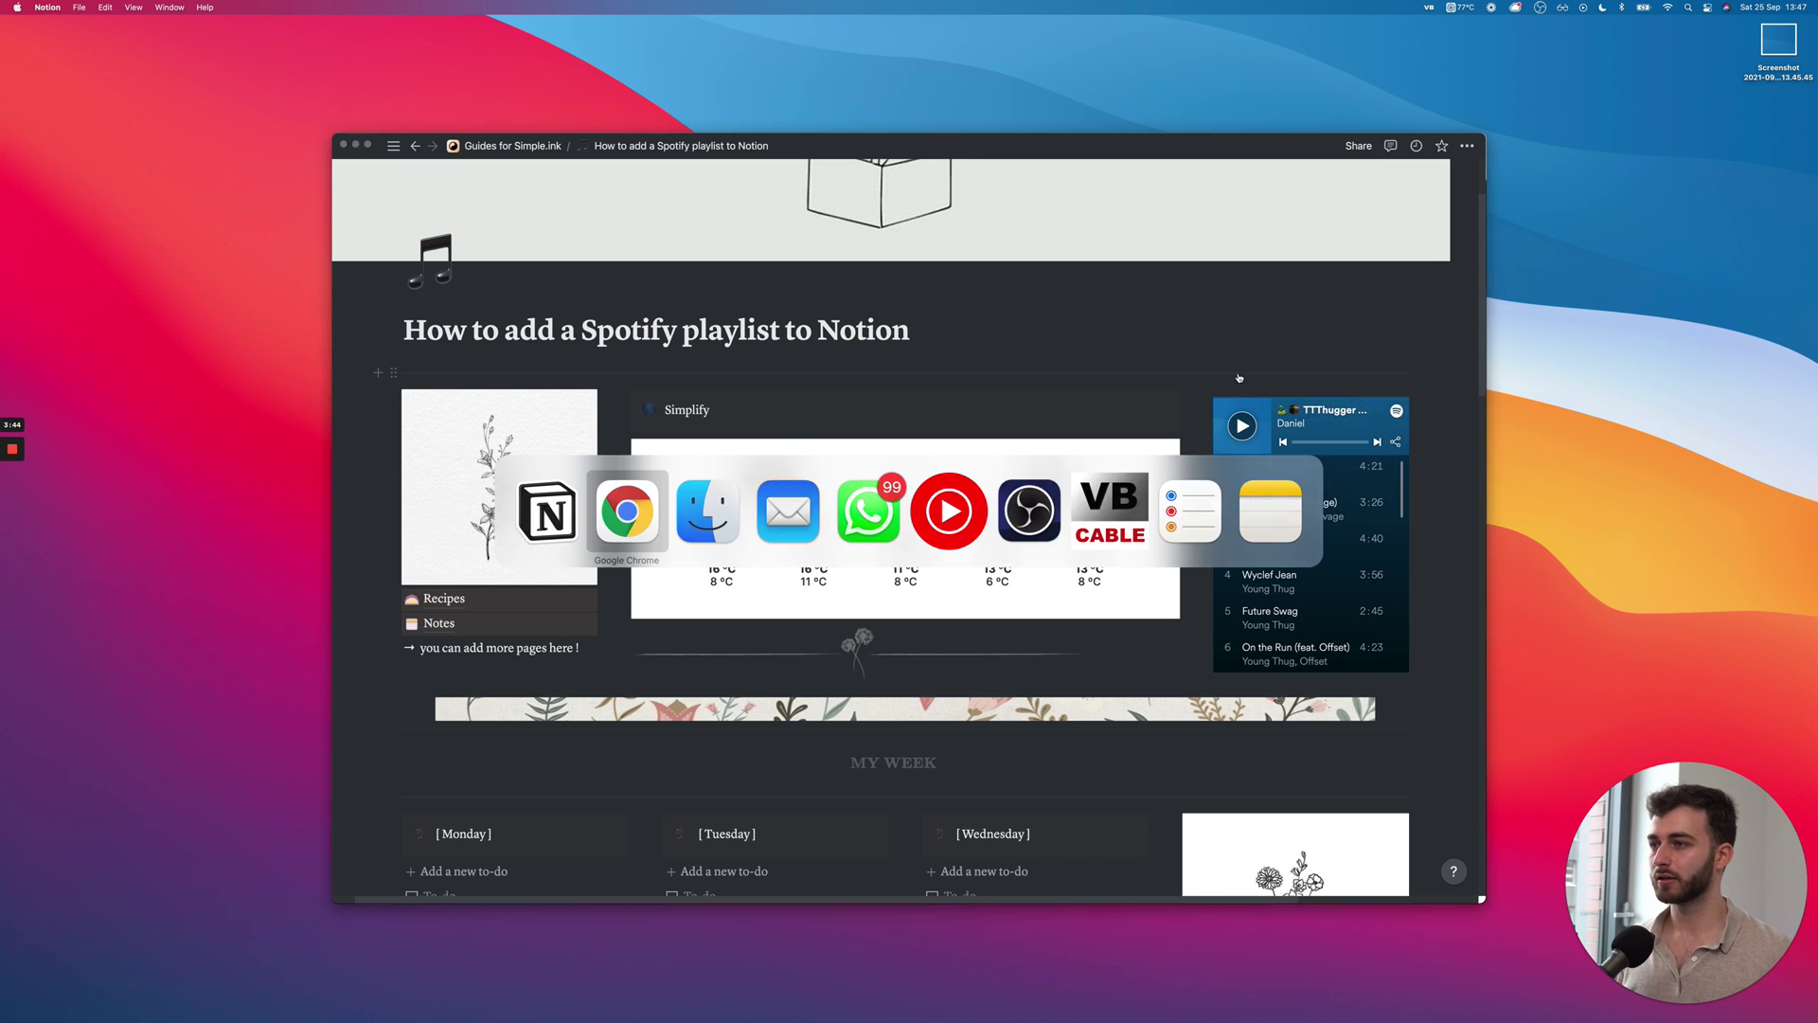
{"action": "left_click", "coordinate": [1084, 343]}
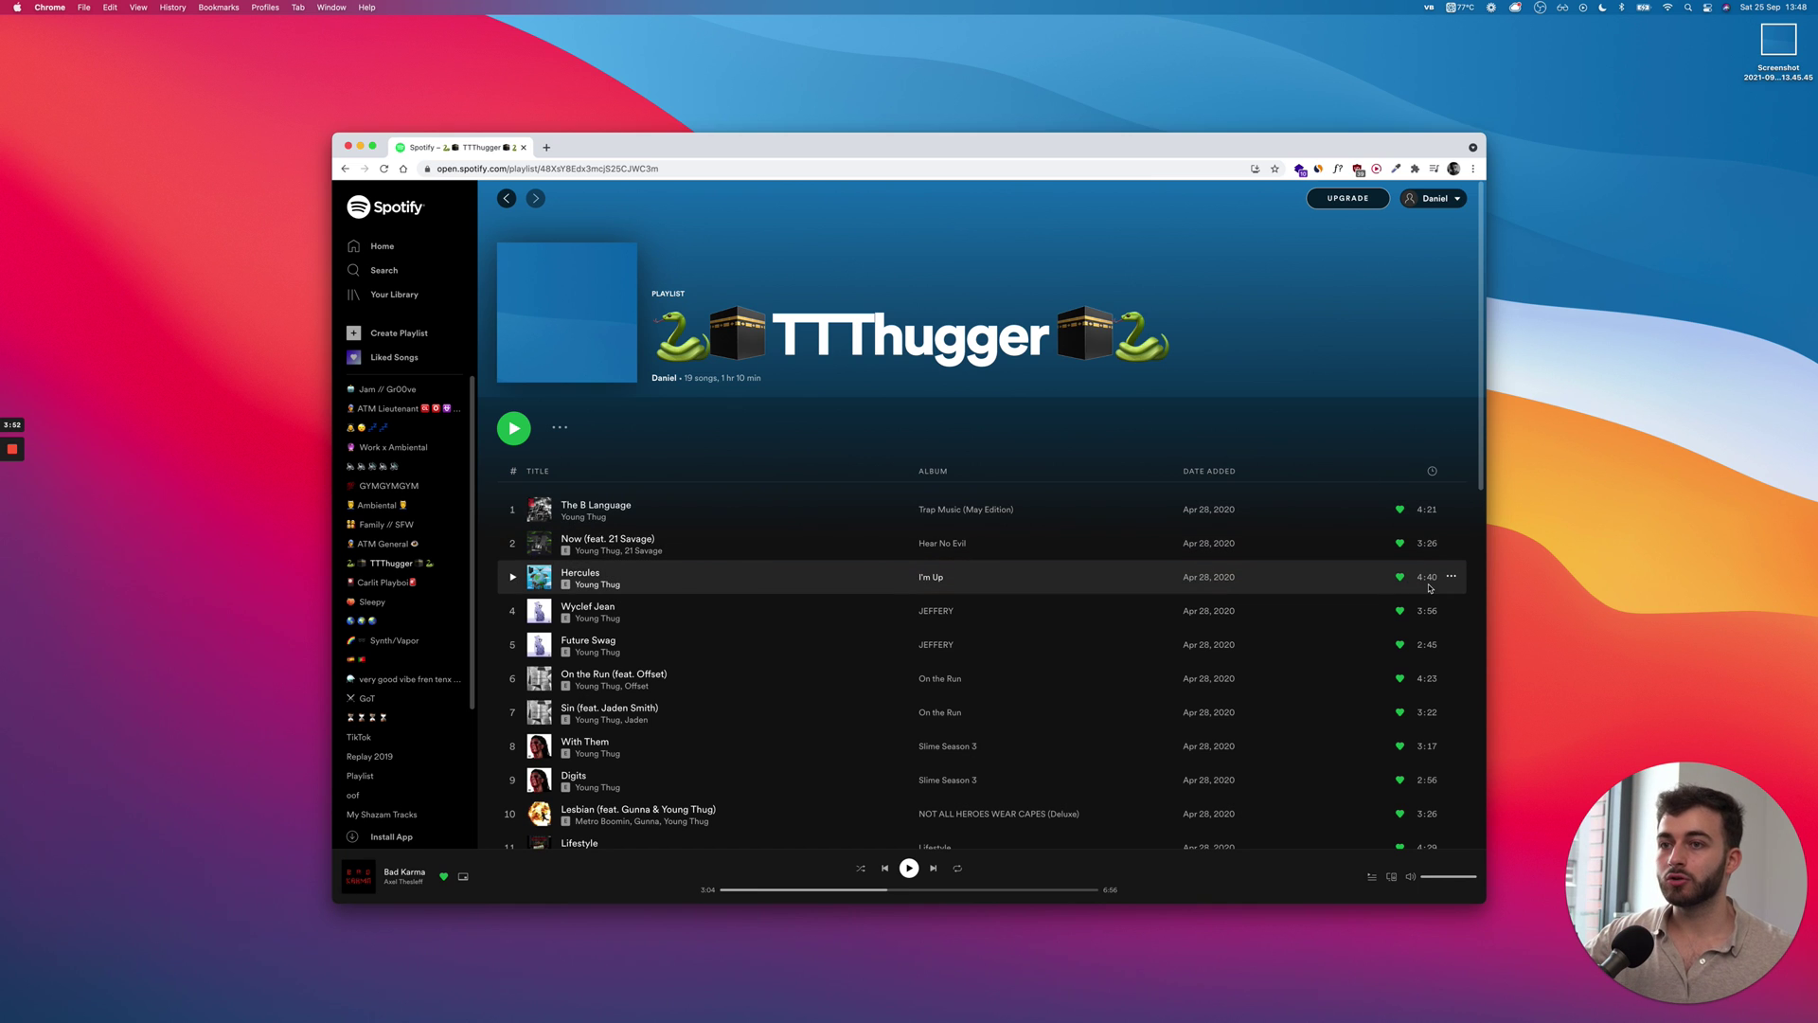
{"action": "mouse_move", "coordinate": [1448, 577]}
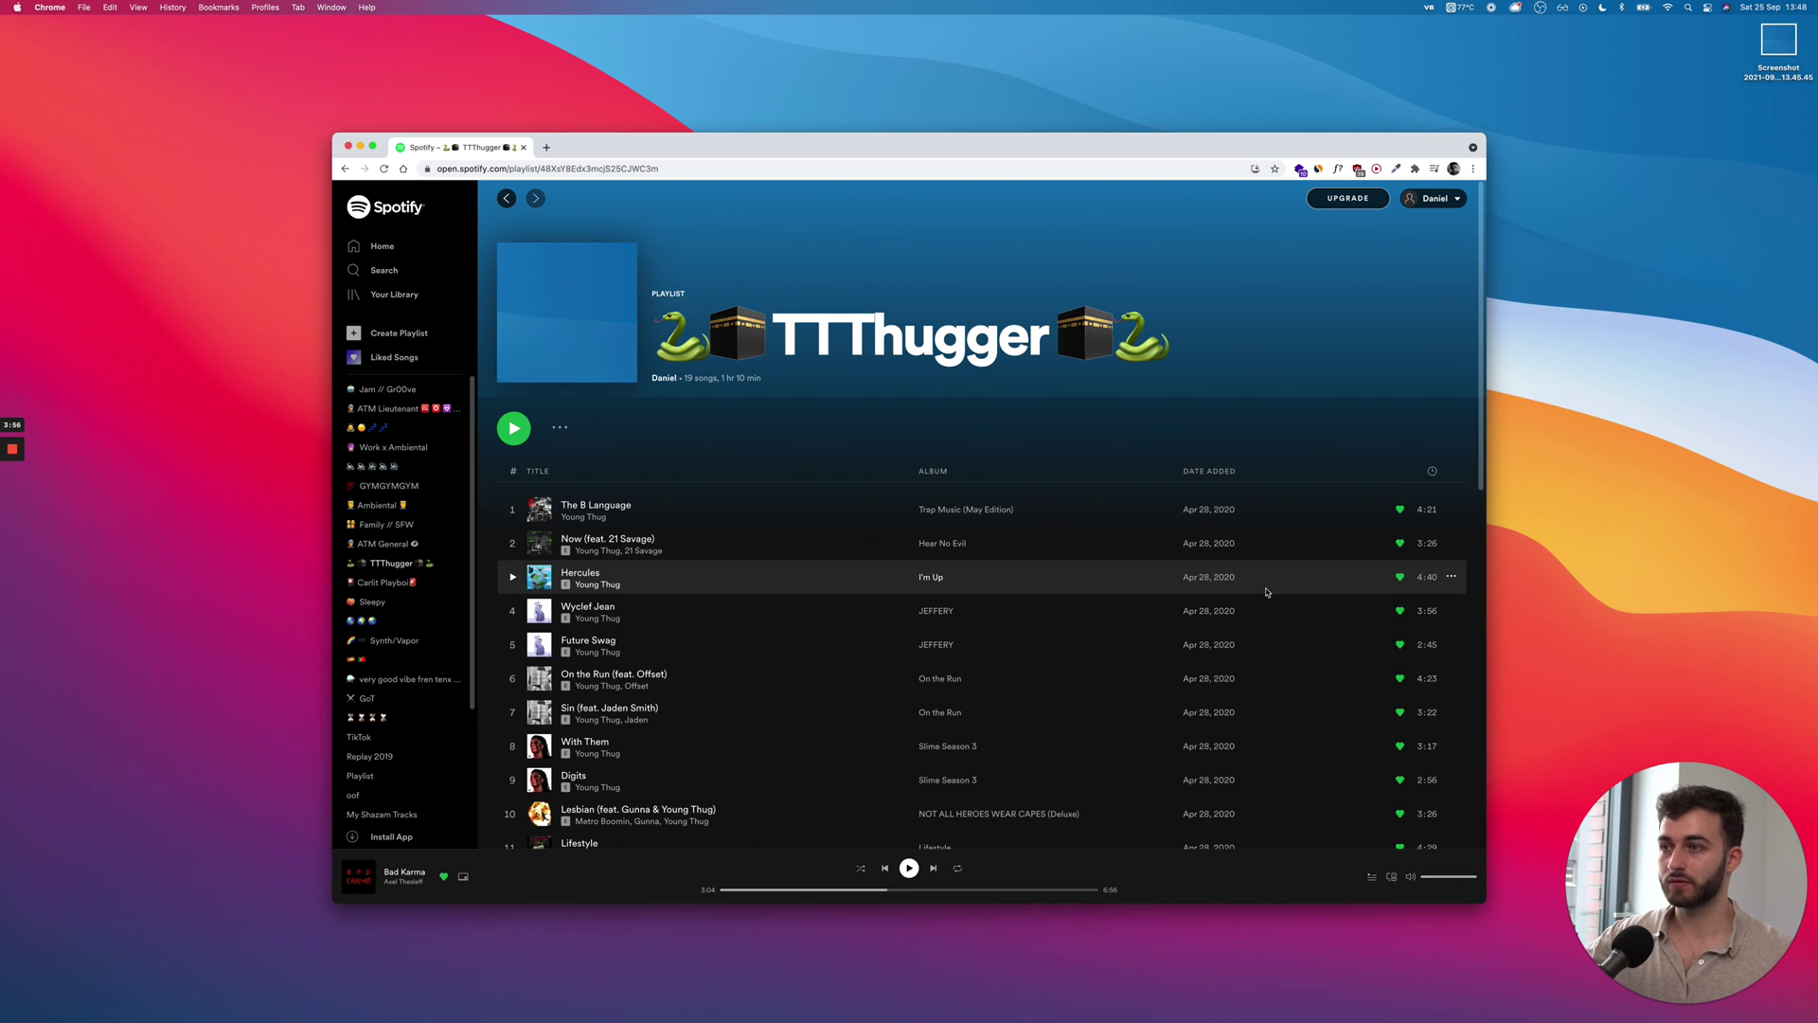
{"action": "left_click", "coordinate": [1452, 578]}
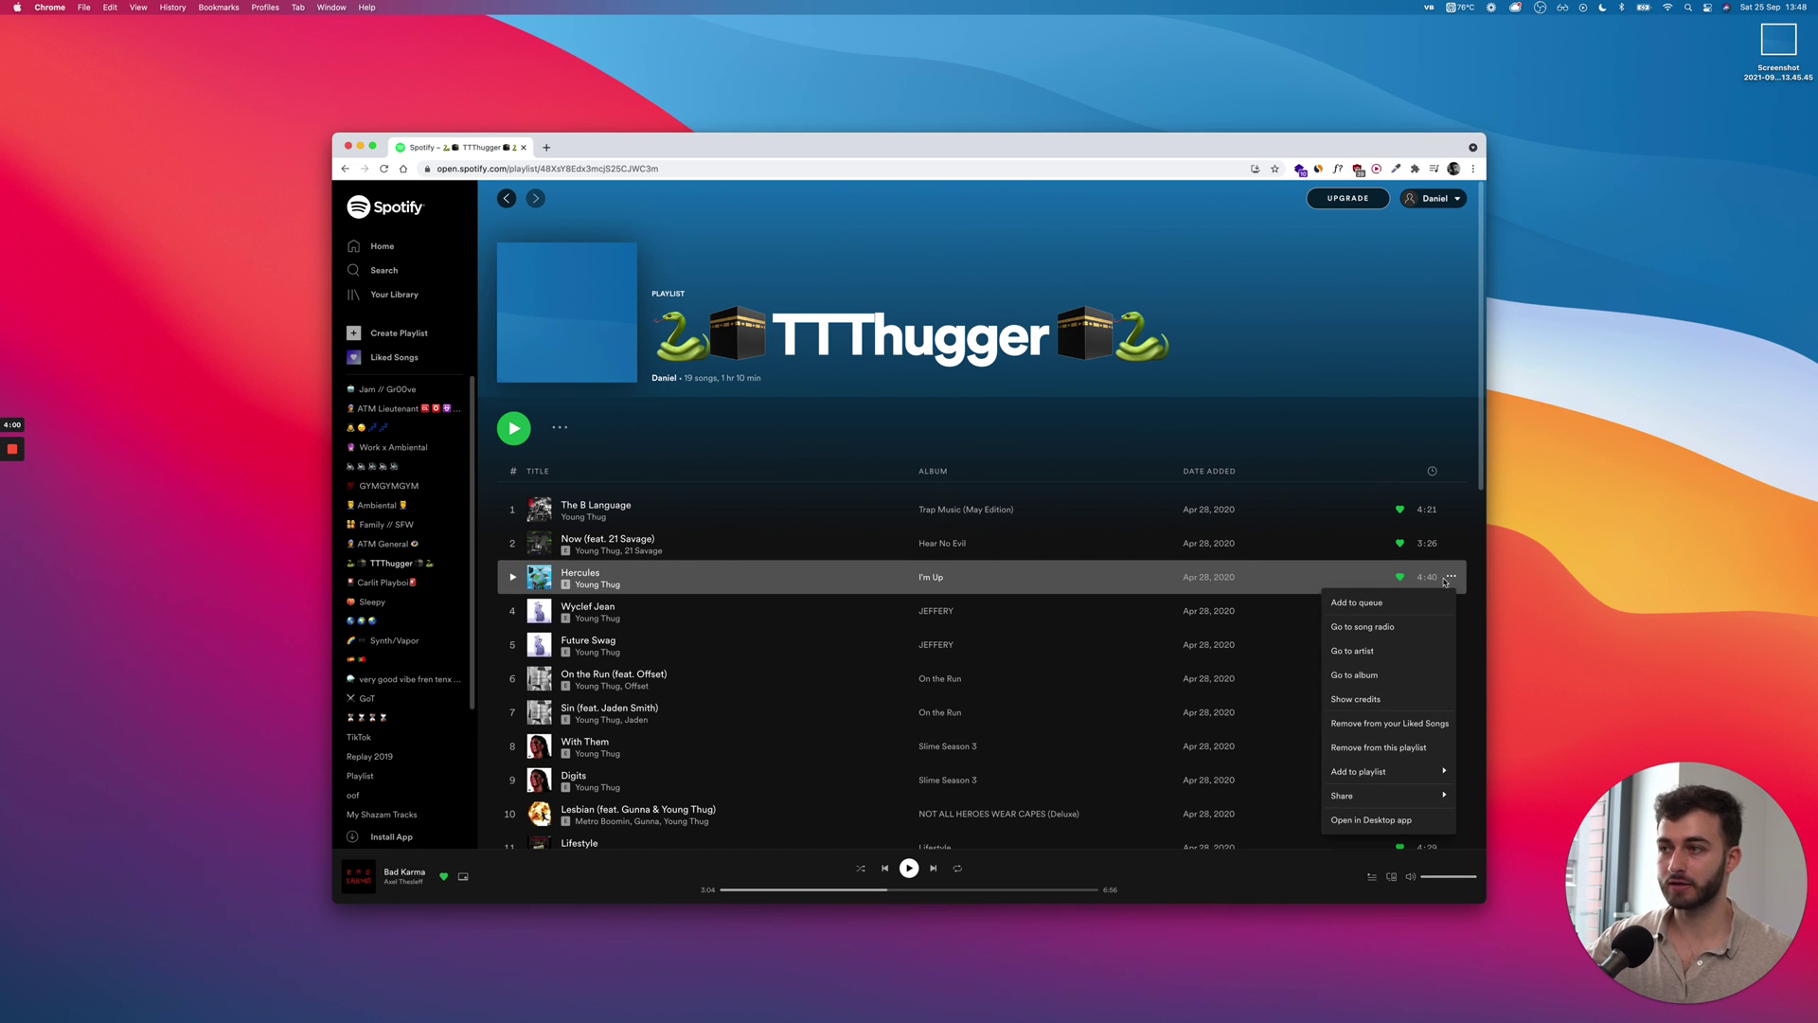
{"action": "mouse_move", "coordinate": [1363, 796]}
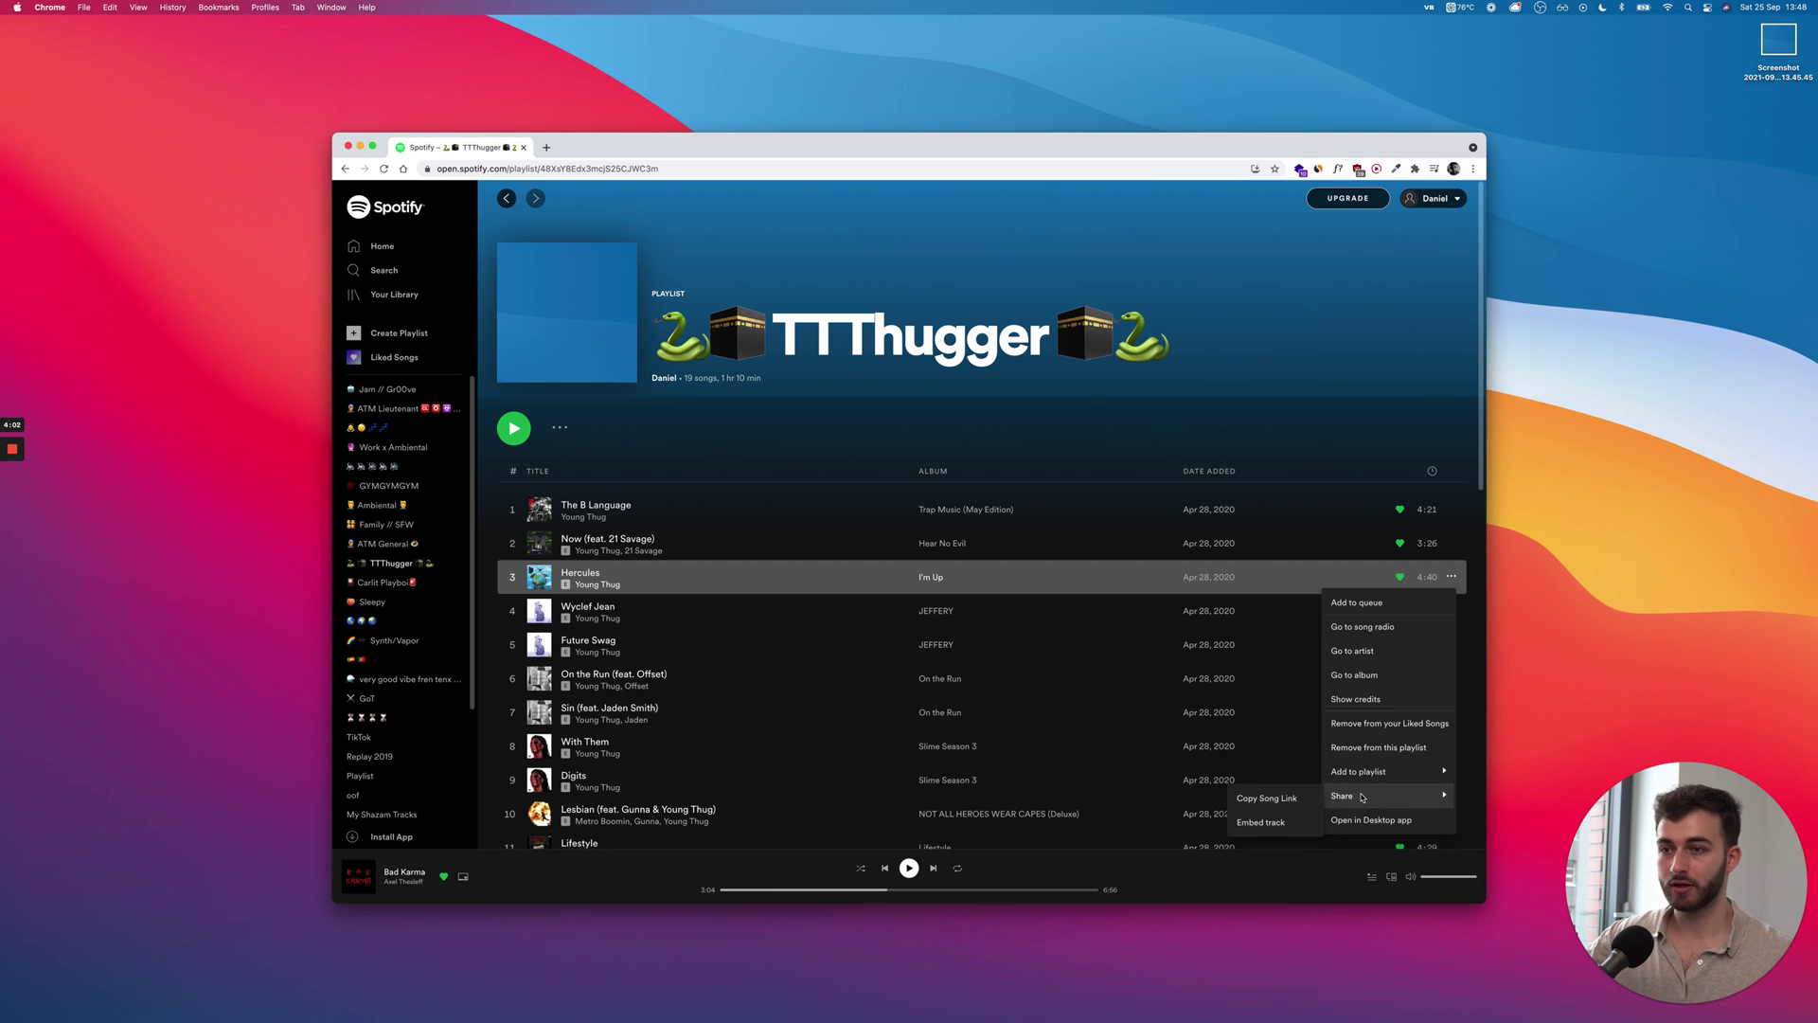
{"action": "left_click", "coordinate": [1262, 824]}
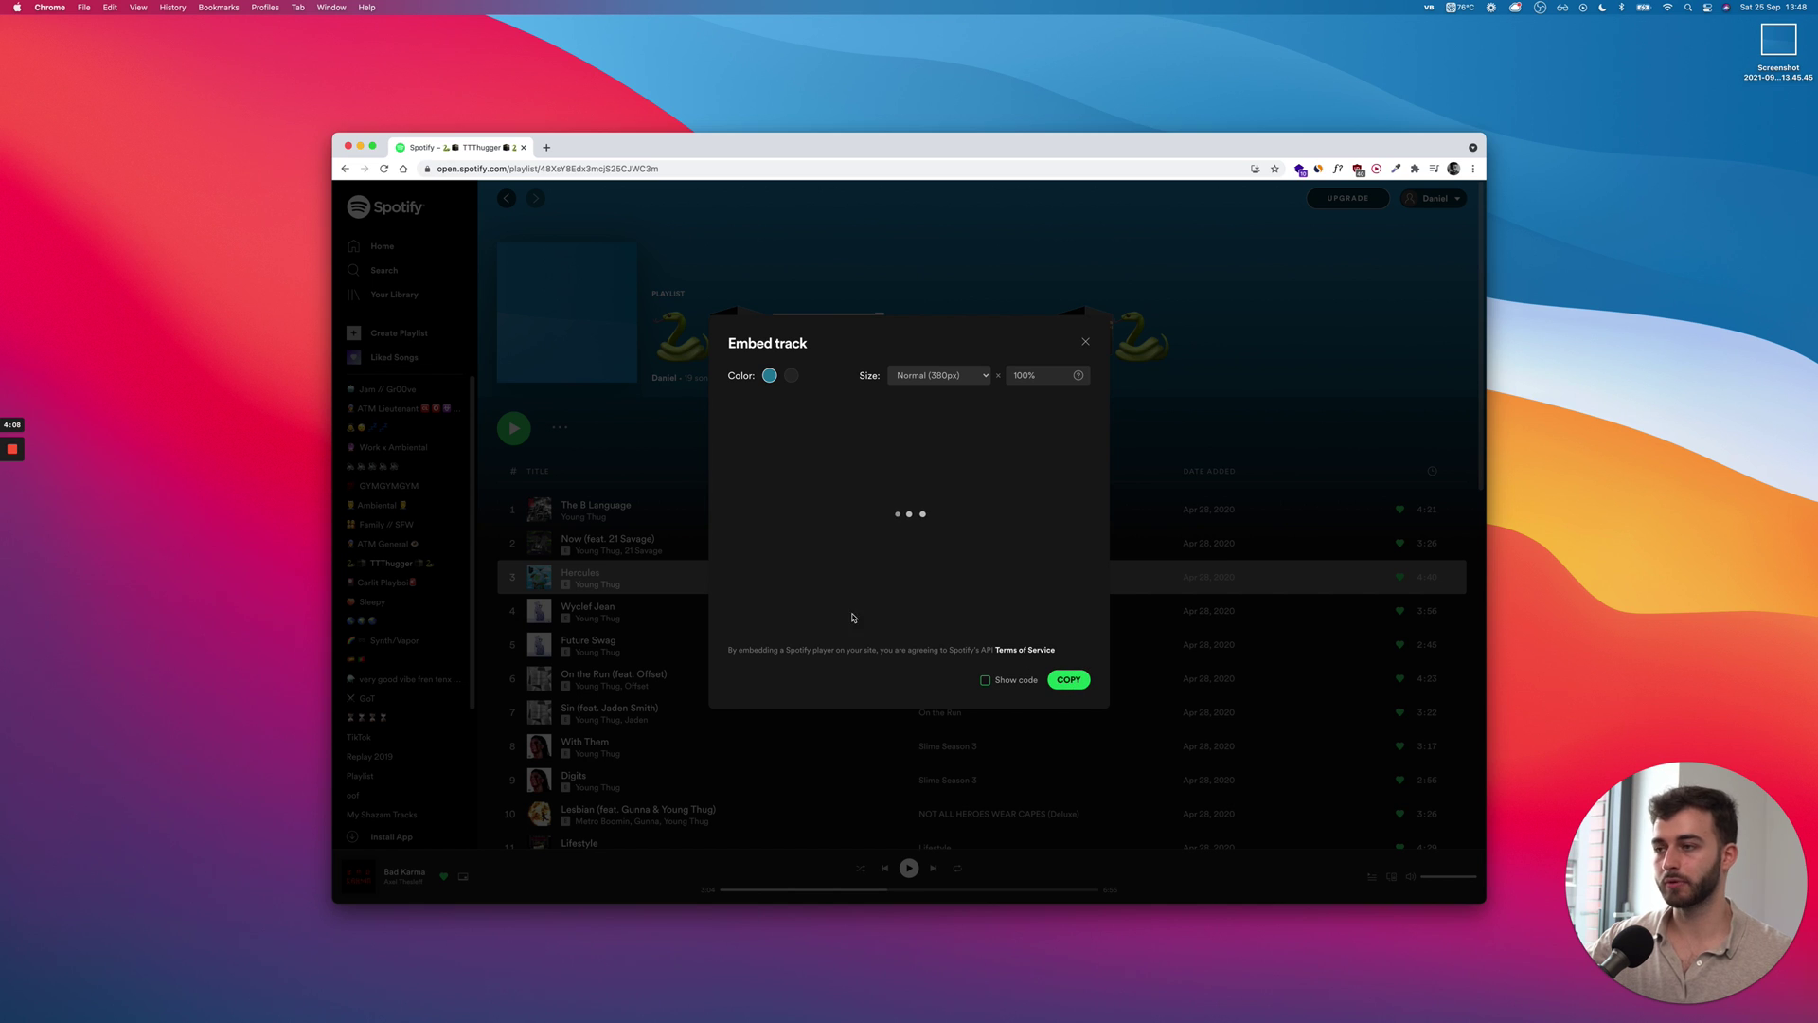
{"action": "left_click", "coordinate": [1069, 678]}
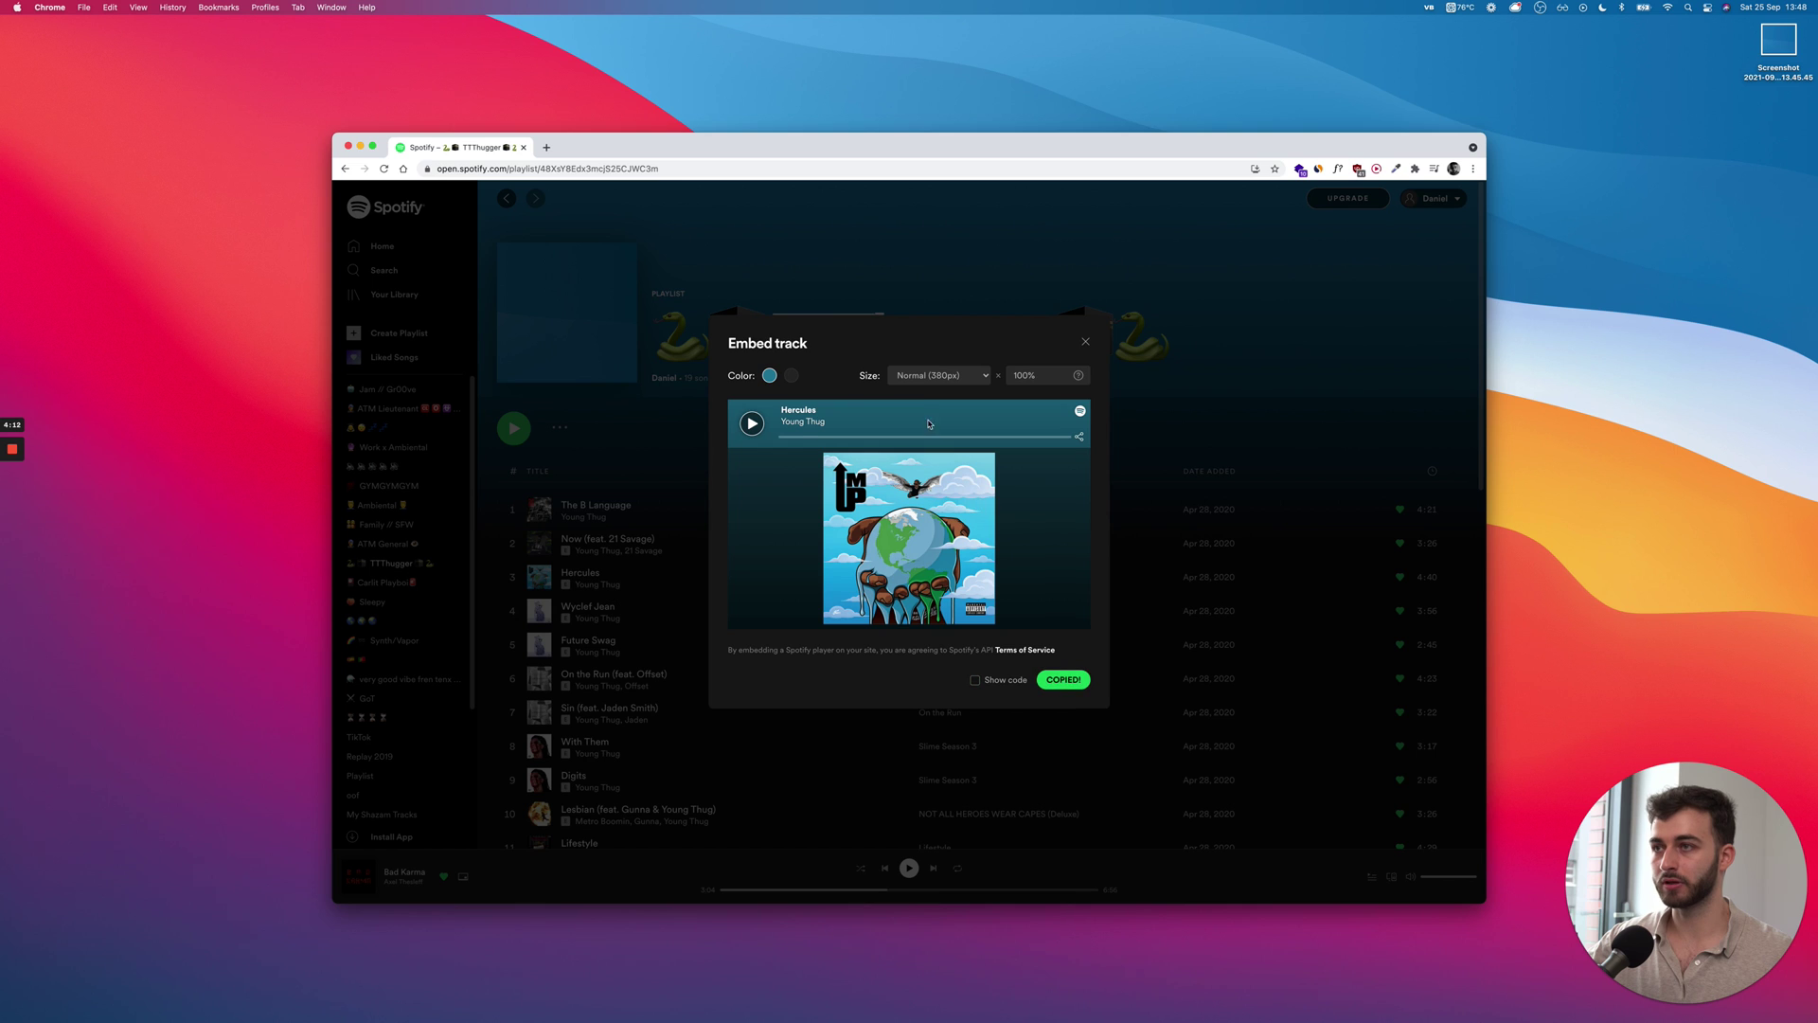
{"action": "left_click", "coordinate": [926, 377]}
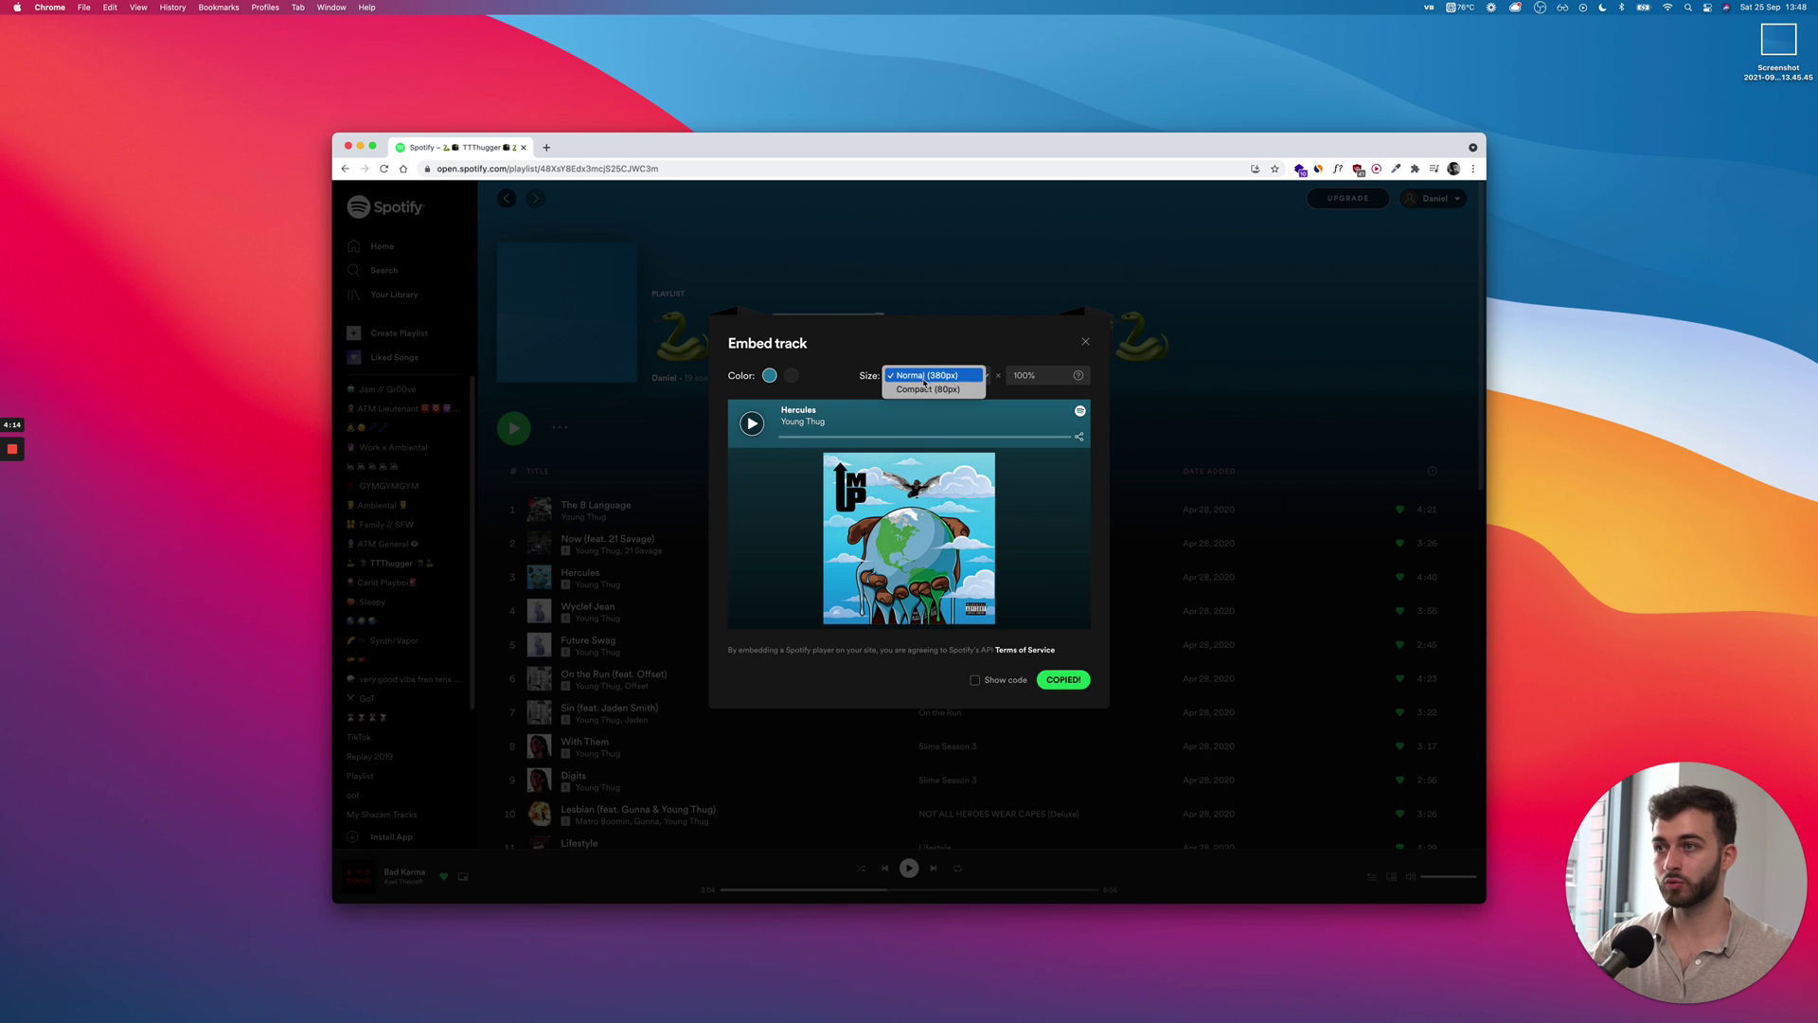
{"action": "left_click", "coordinate": [943, 375]}
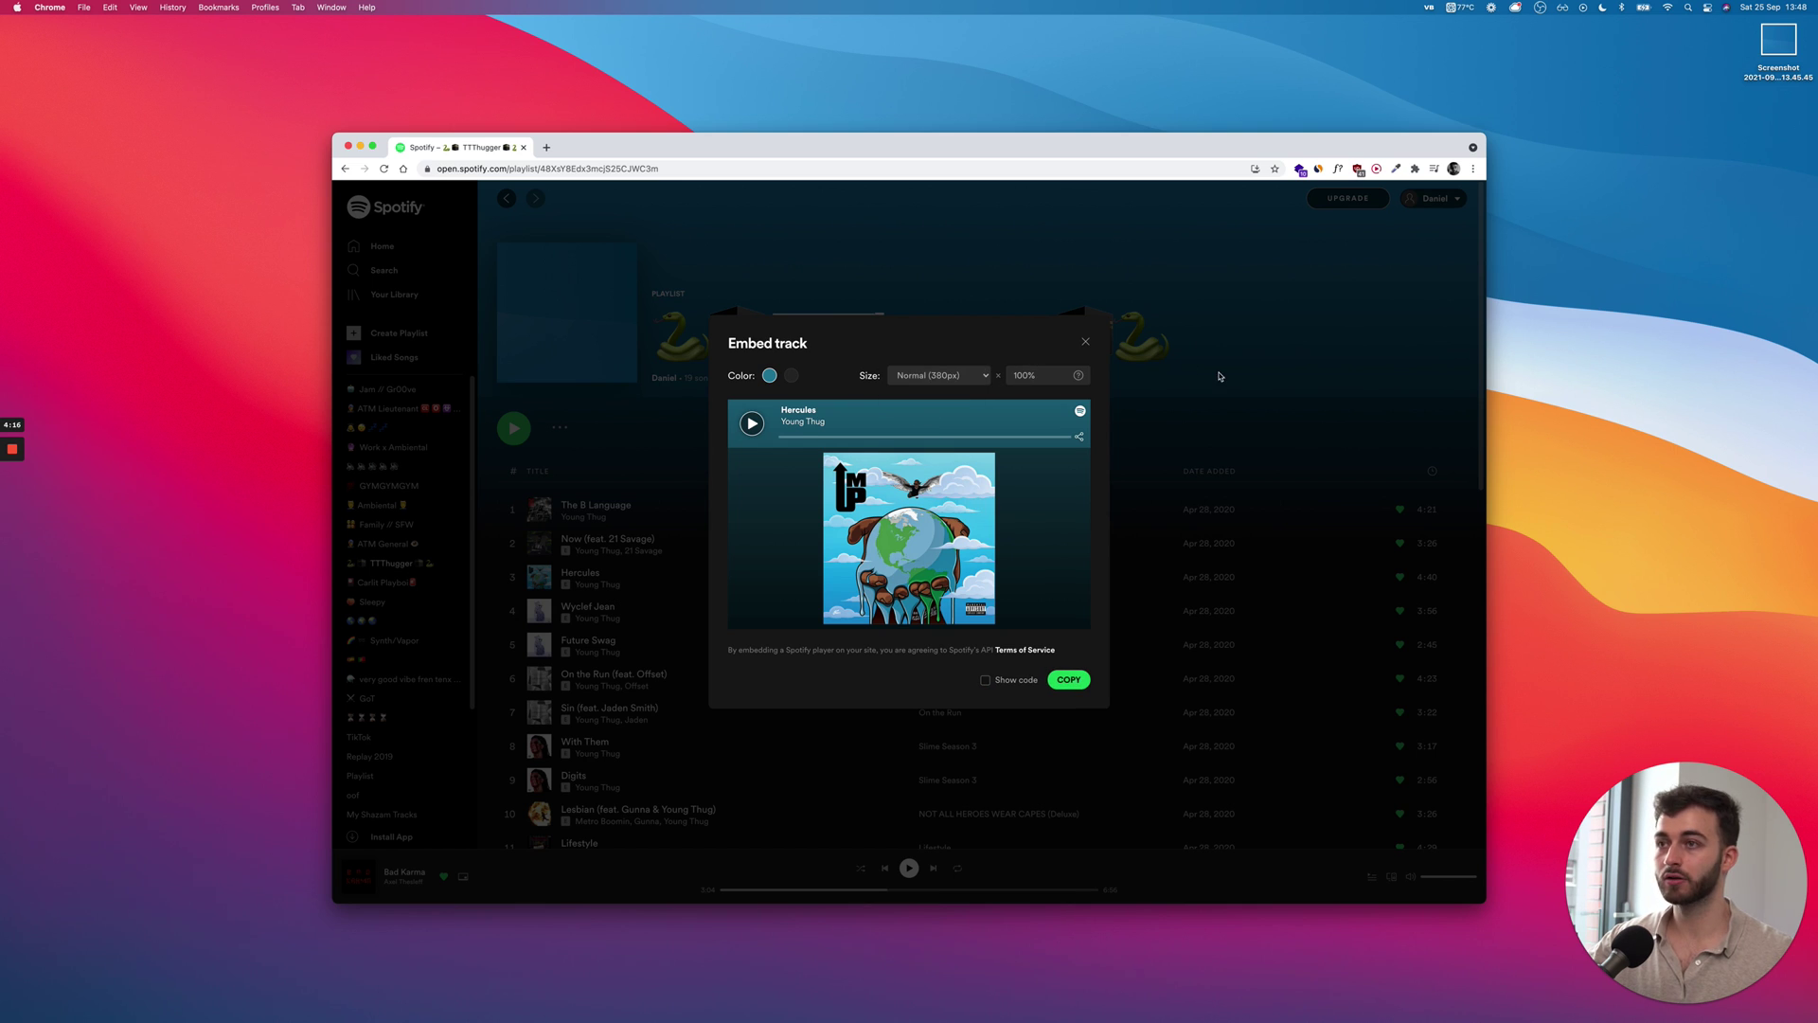
{"action": "key", "text": "super+Tab"}
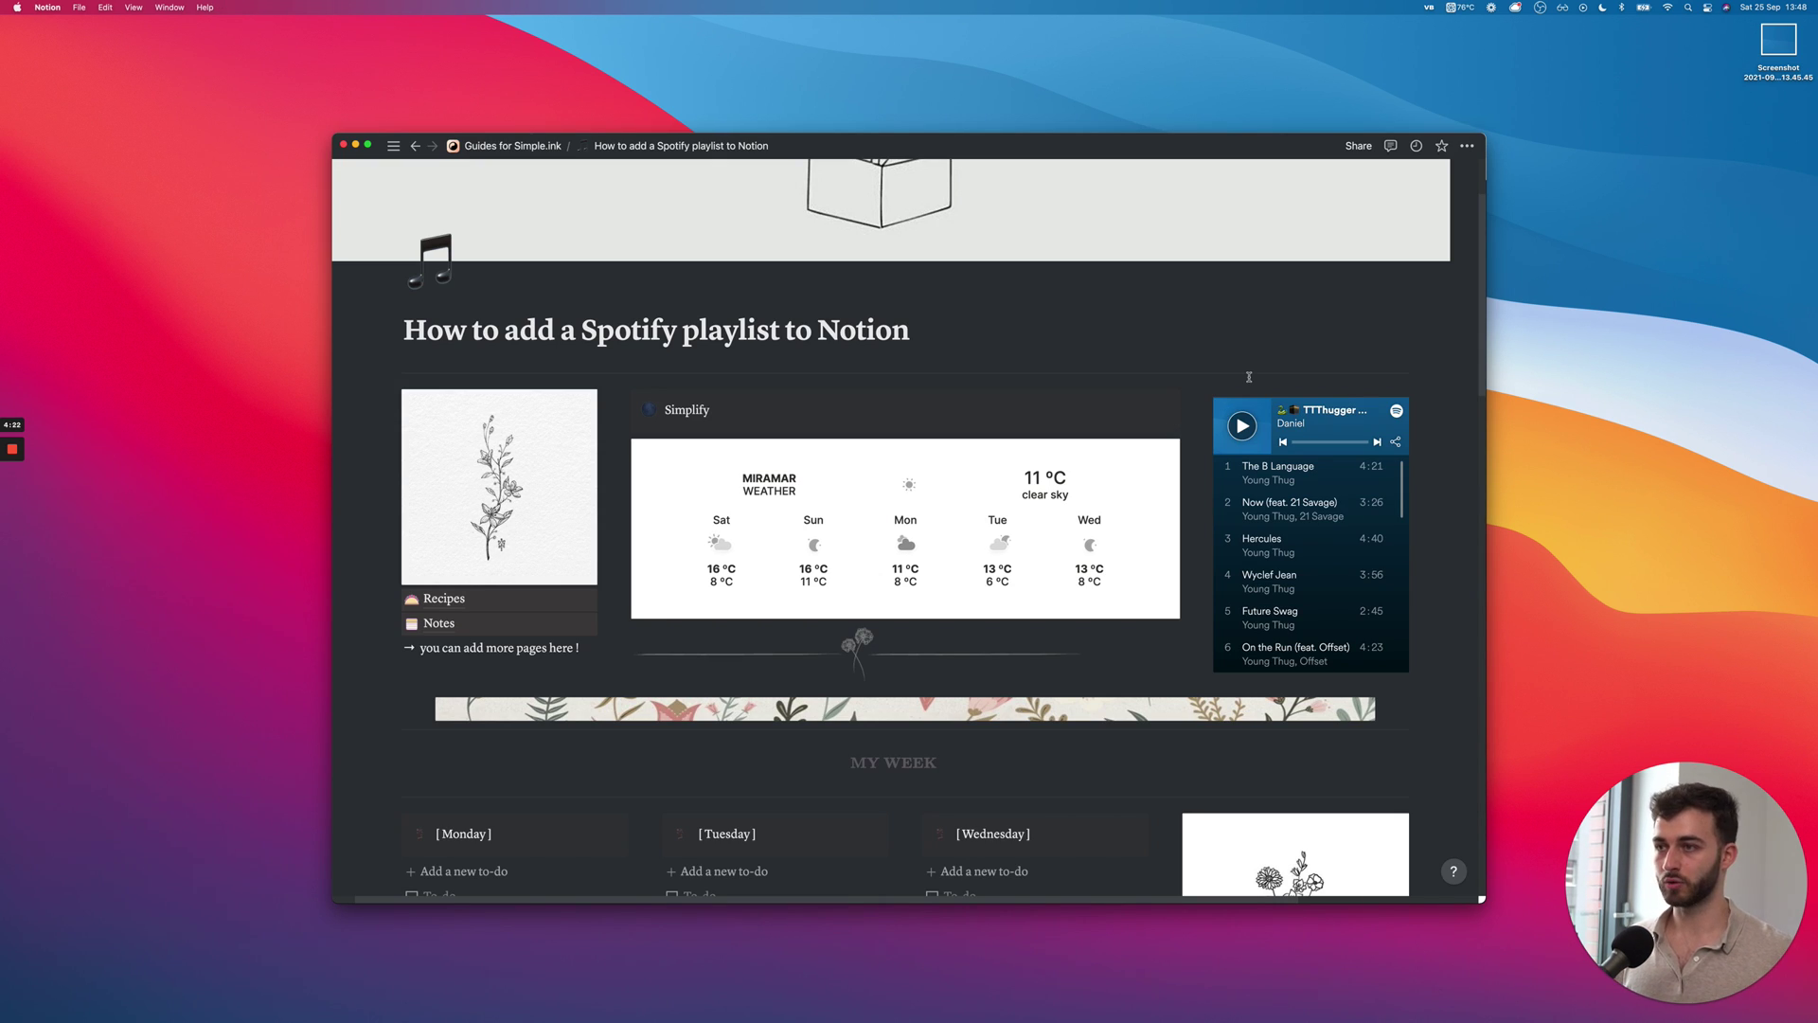
Step: Re-copy the Hercules track embed code from Spotify
{"action": "key", "text": "super+Tab"}
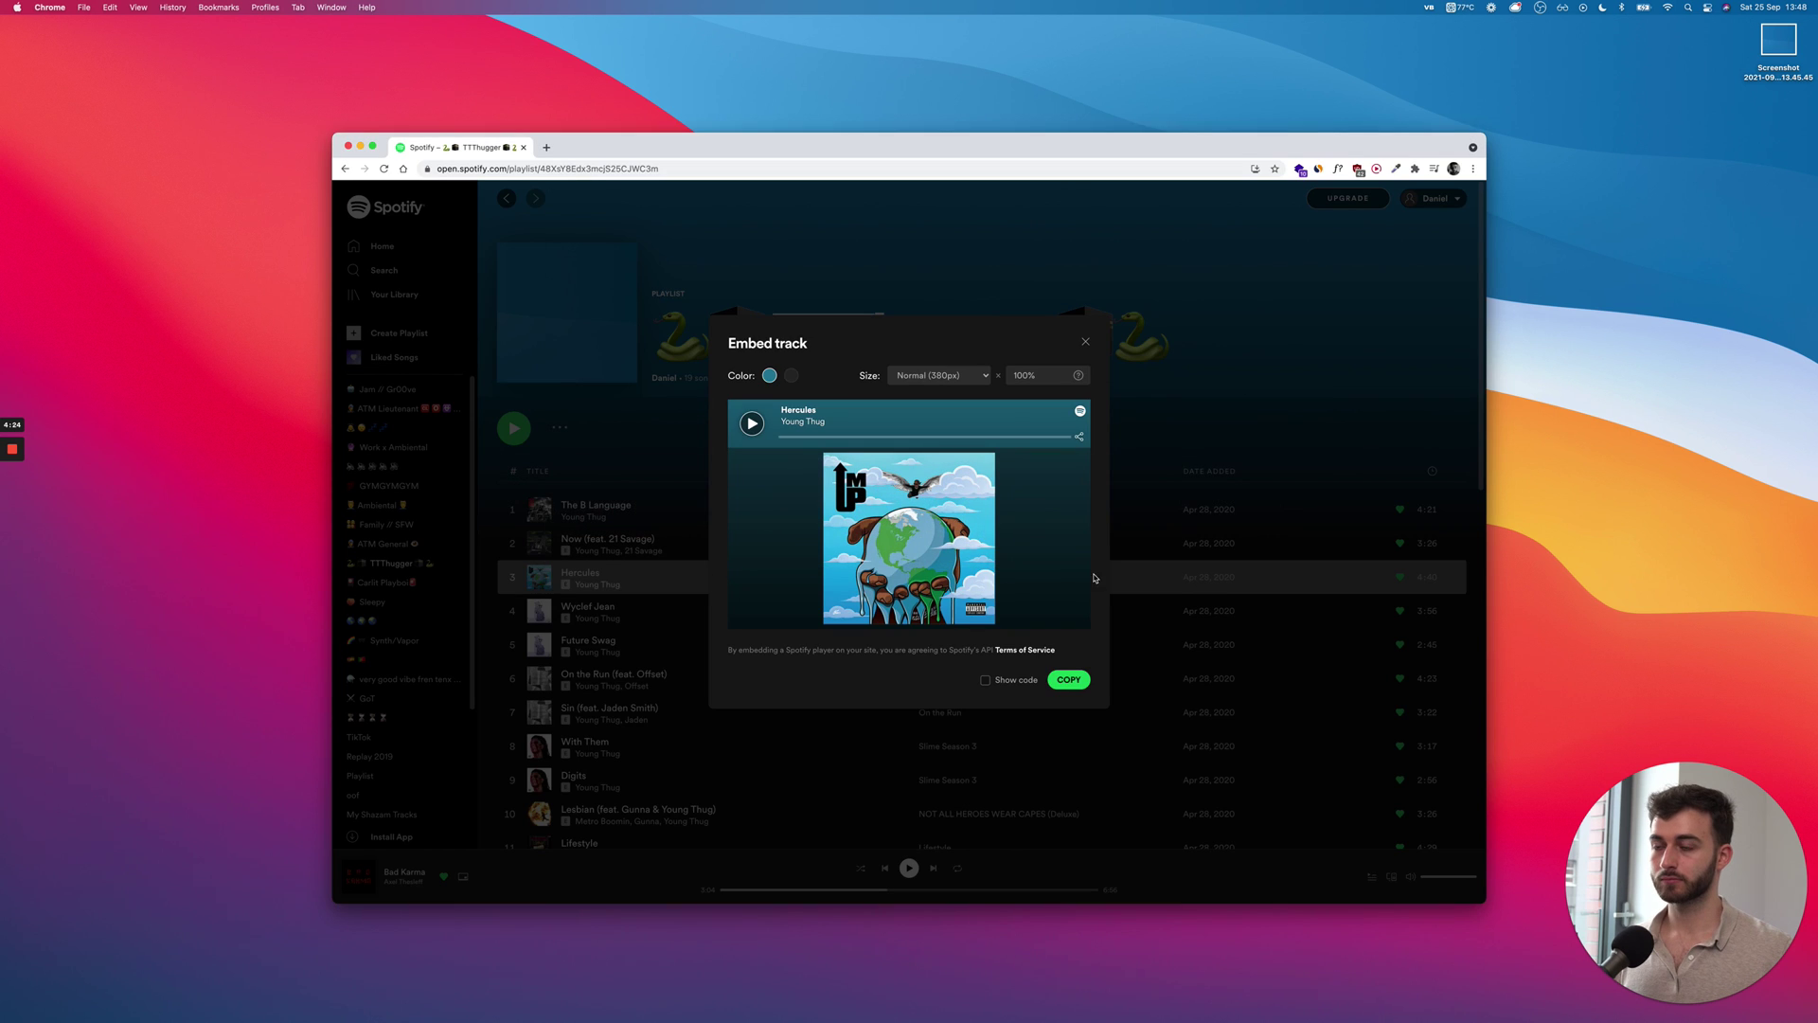
{"action": "left_click", "coordinate": [1063, 676]}
{"action": "key", "text": "super+Tab"}
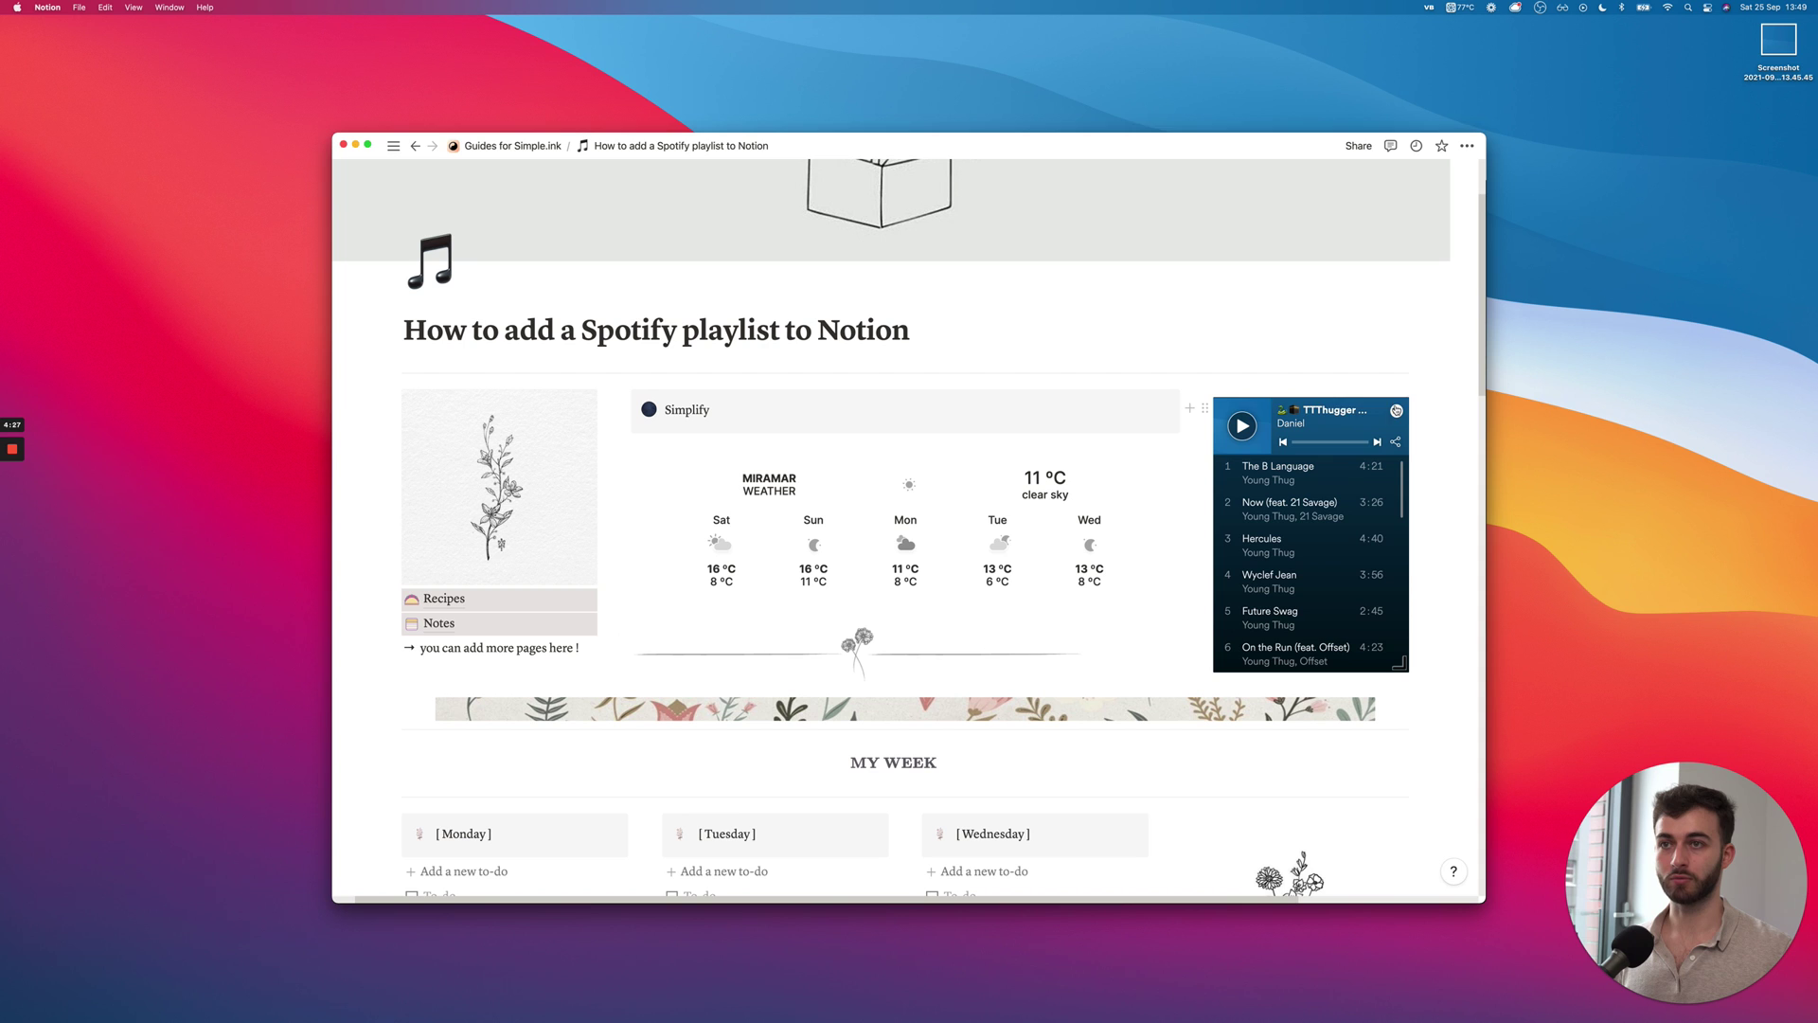
{"action": "mouse_move", "coordinate": [1310, 534]}
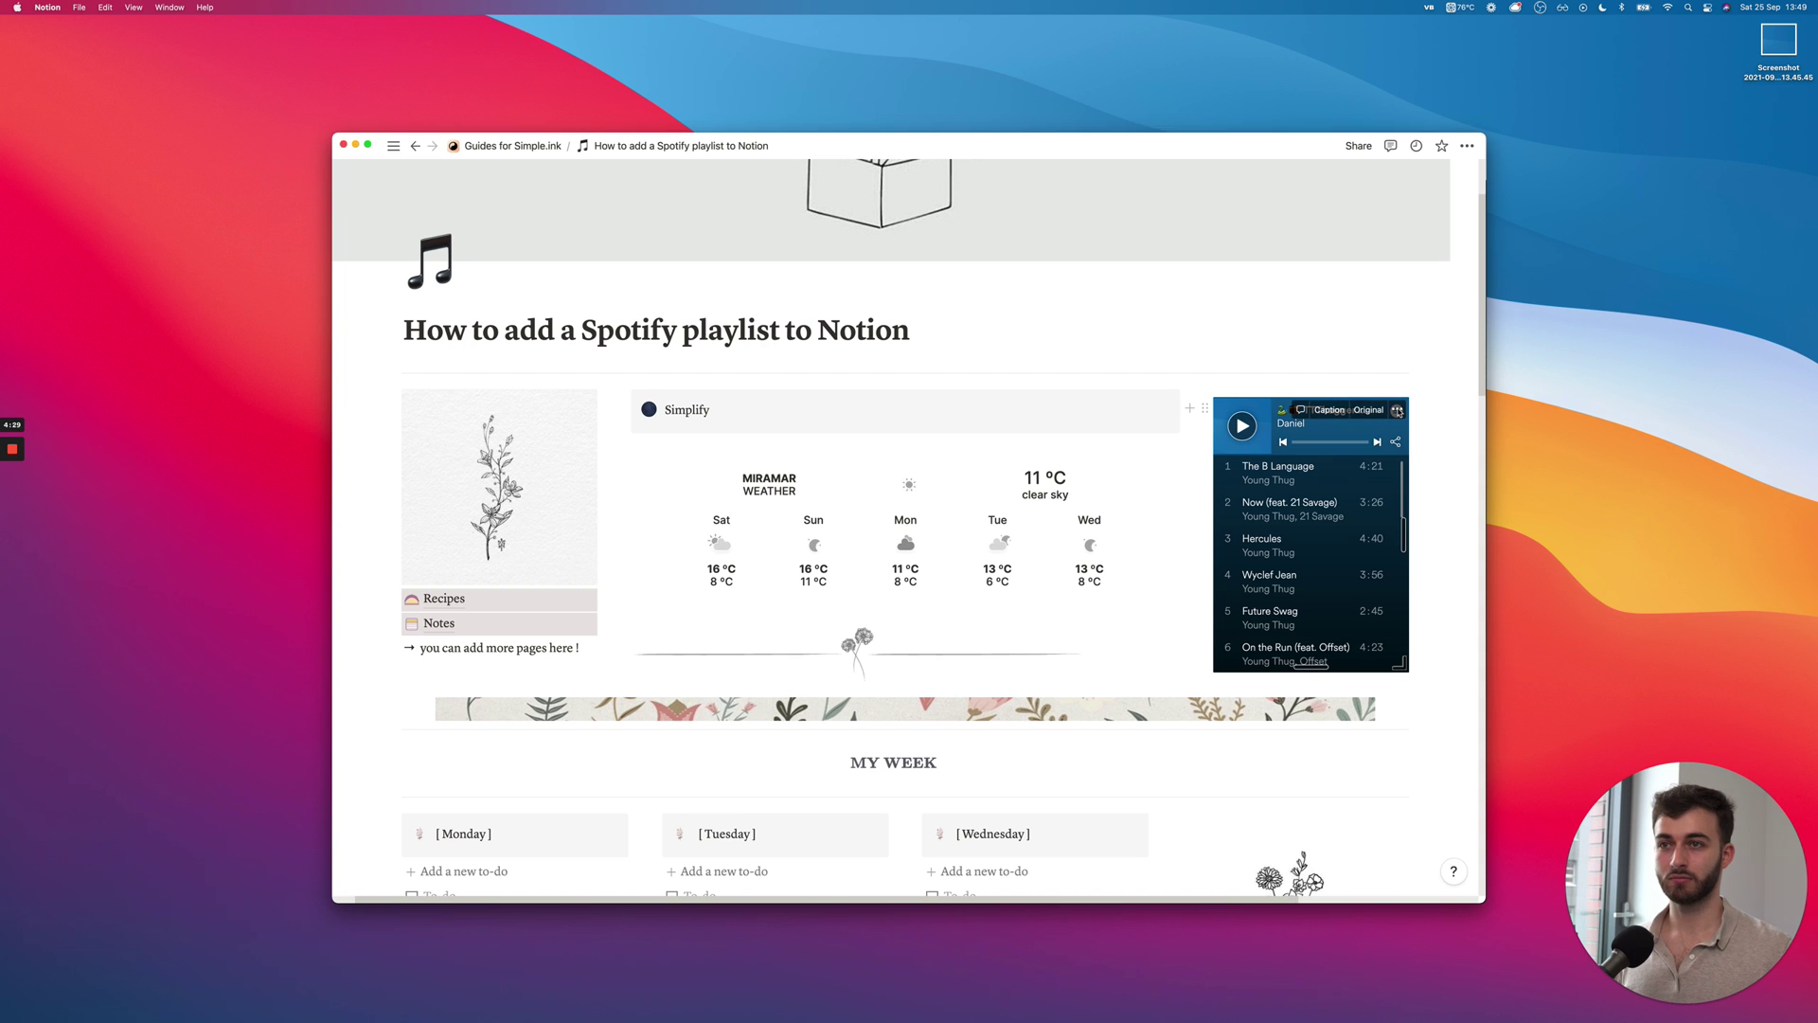
Step: Replace the Notion player's content with the pasted Hercules track embed code
{"action": "left_click", "coordinate": [1397, 411]}
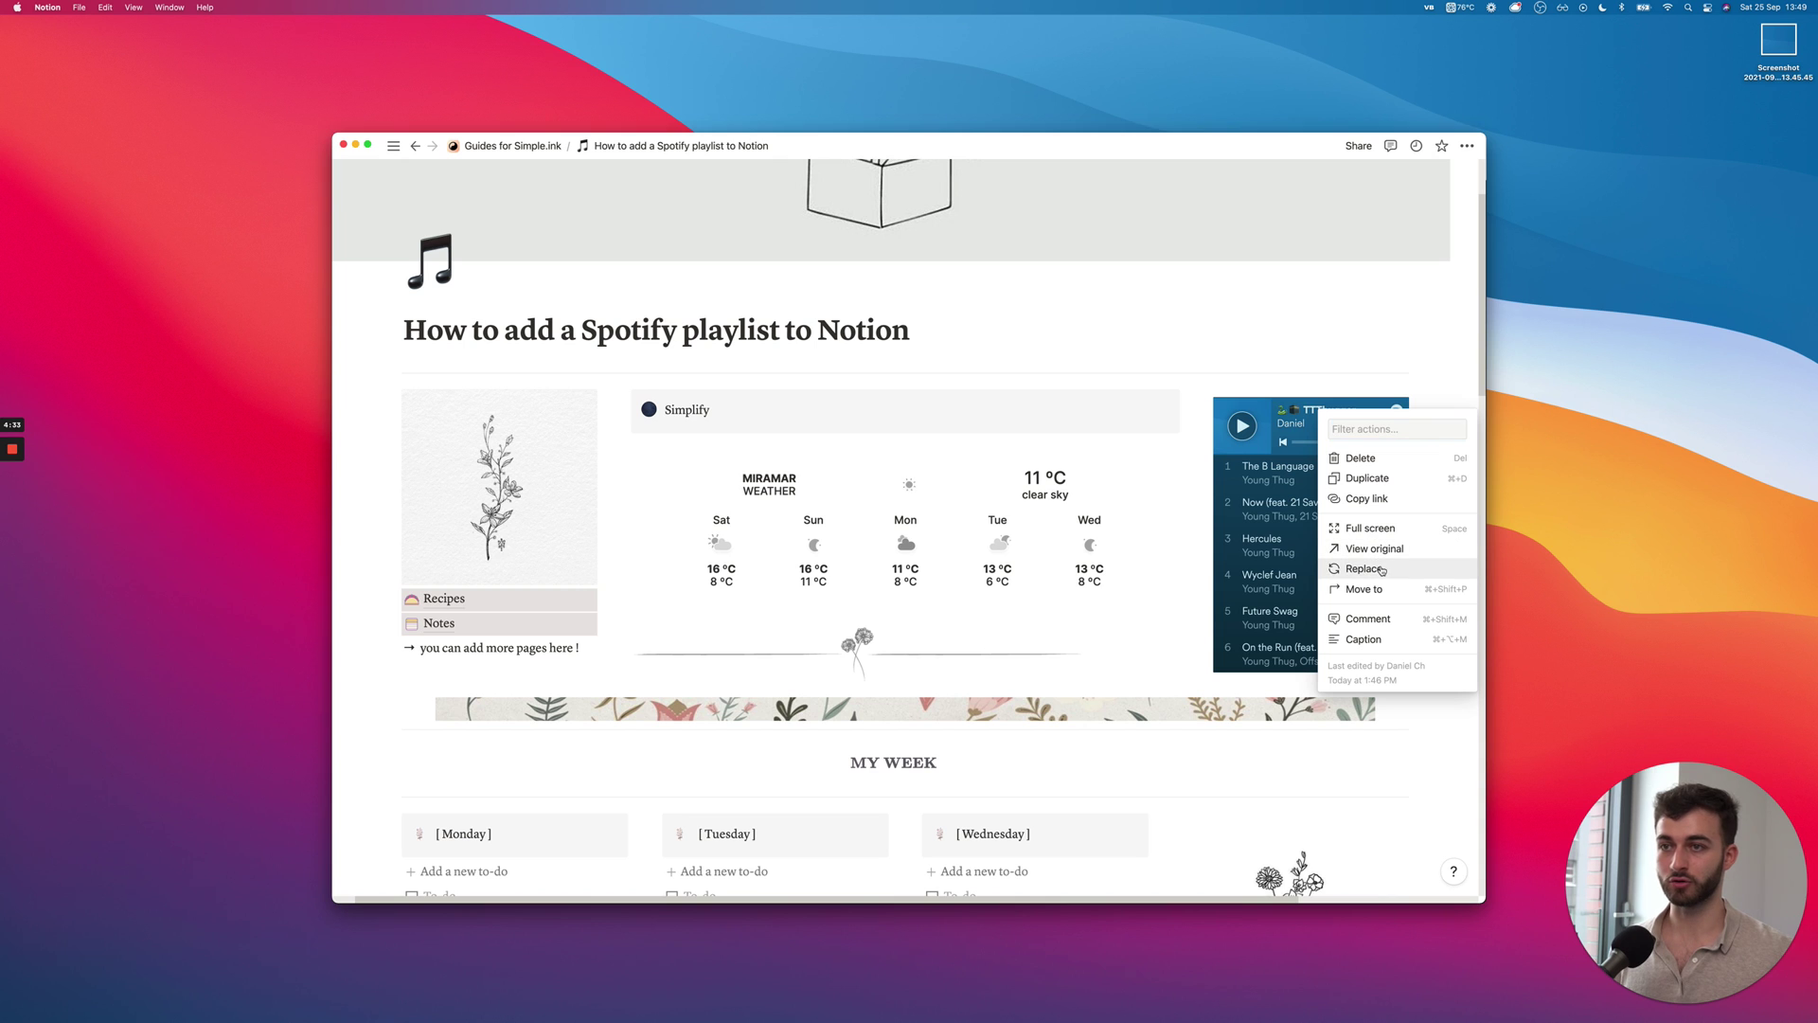
{"action": "key", "text": "Return"}
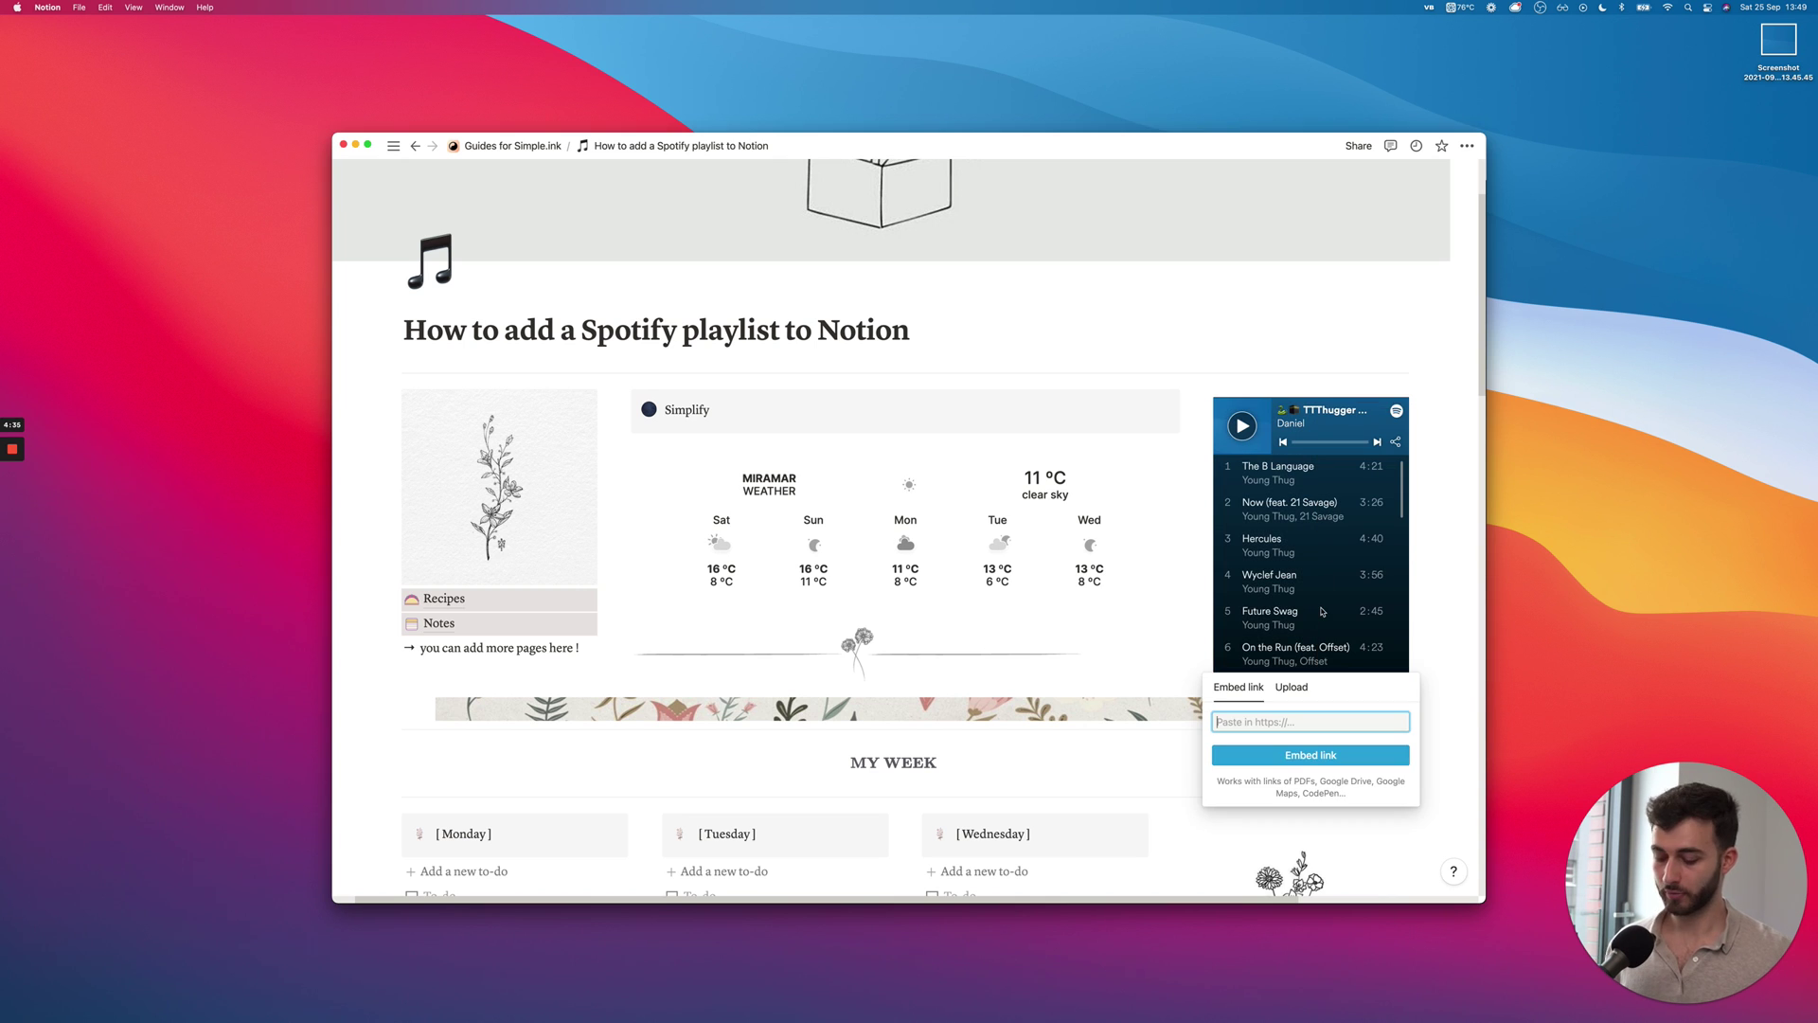
{"action": "key", "text": "super+v"}
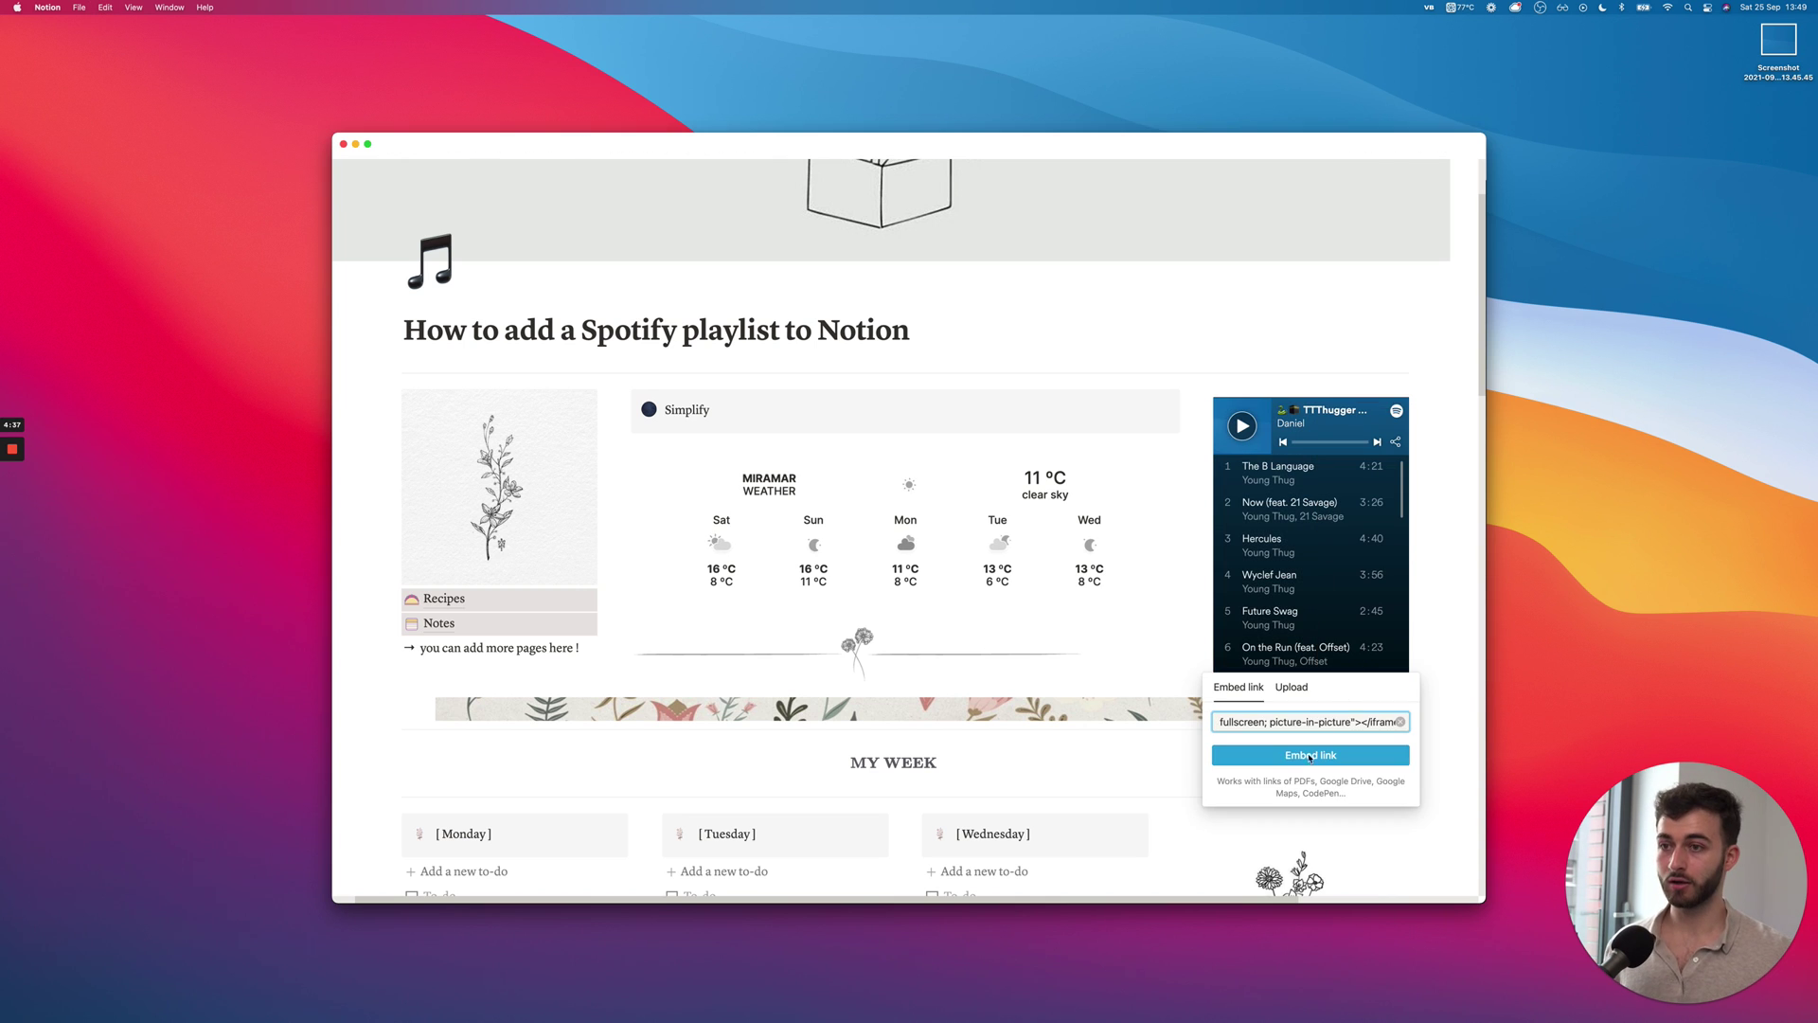
{"action": "left_click", "coordinate": [1306, 756]}
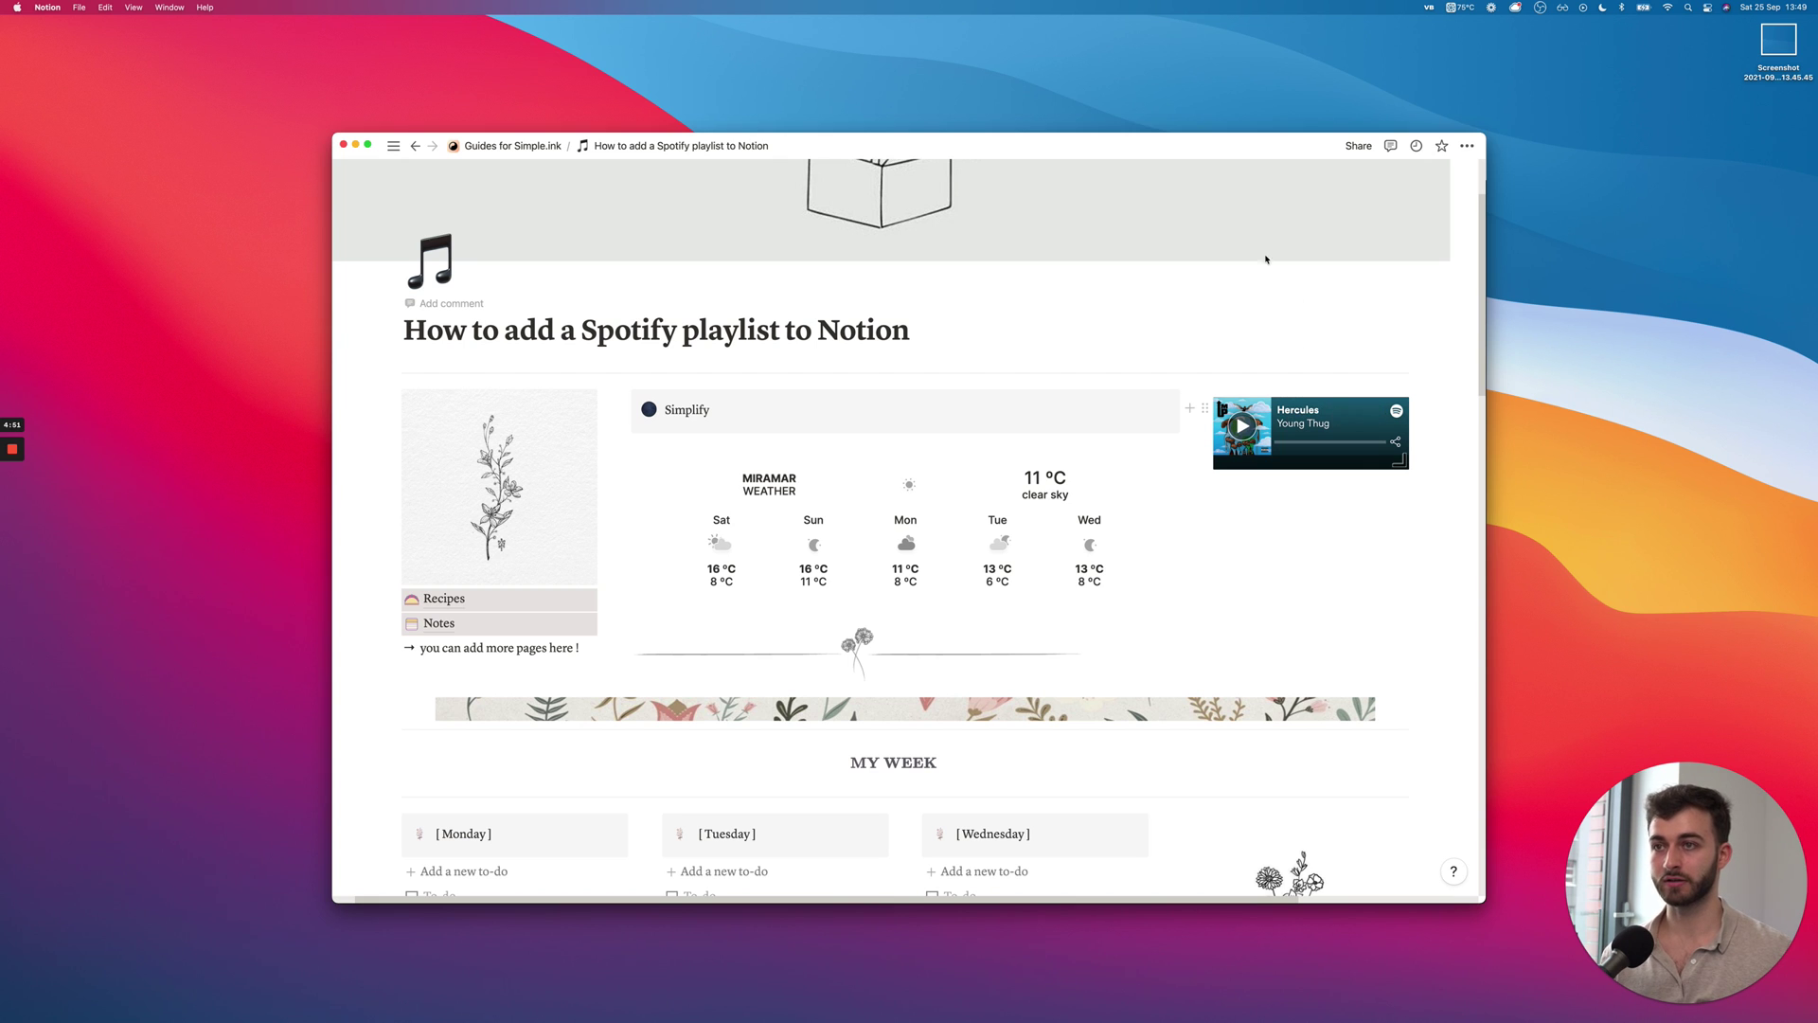
{"action": "mouse_move", "coordinate": [1309, 458]}
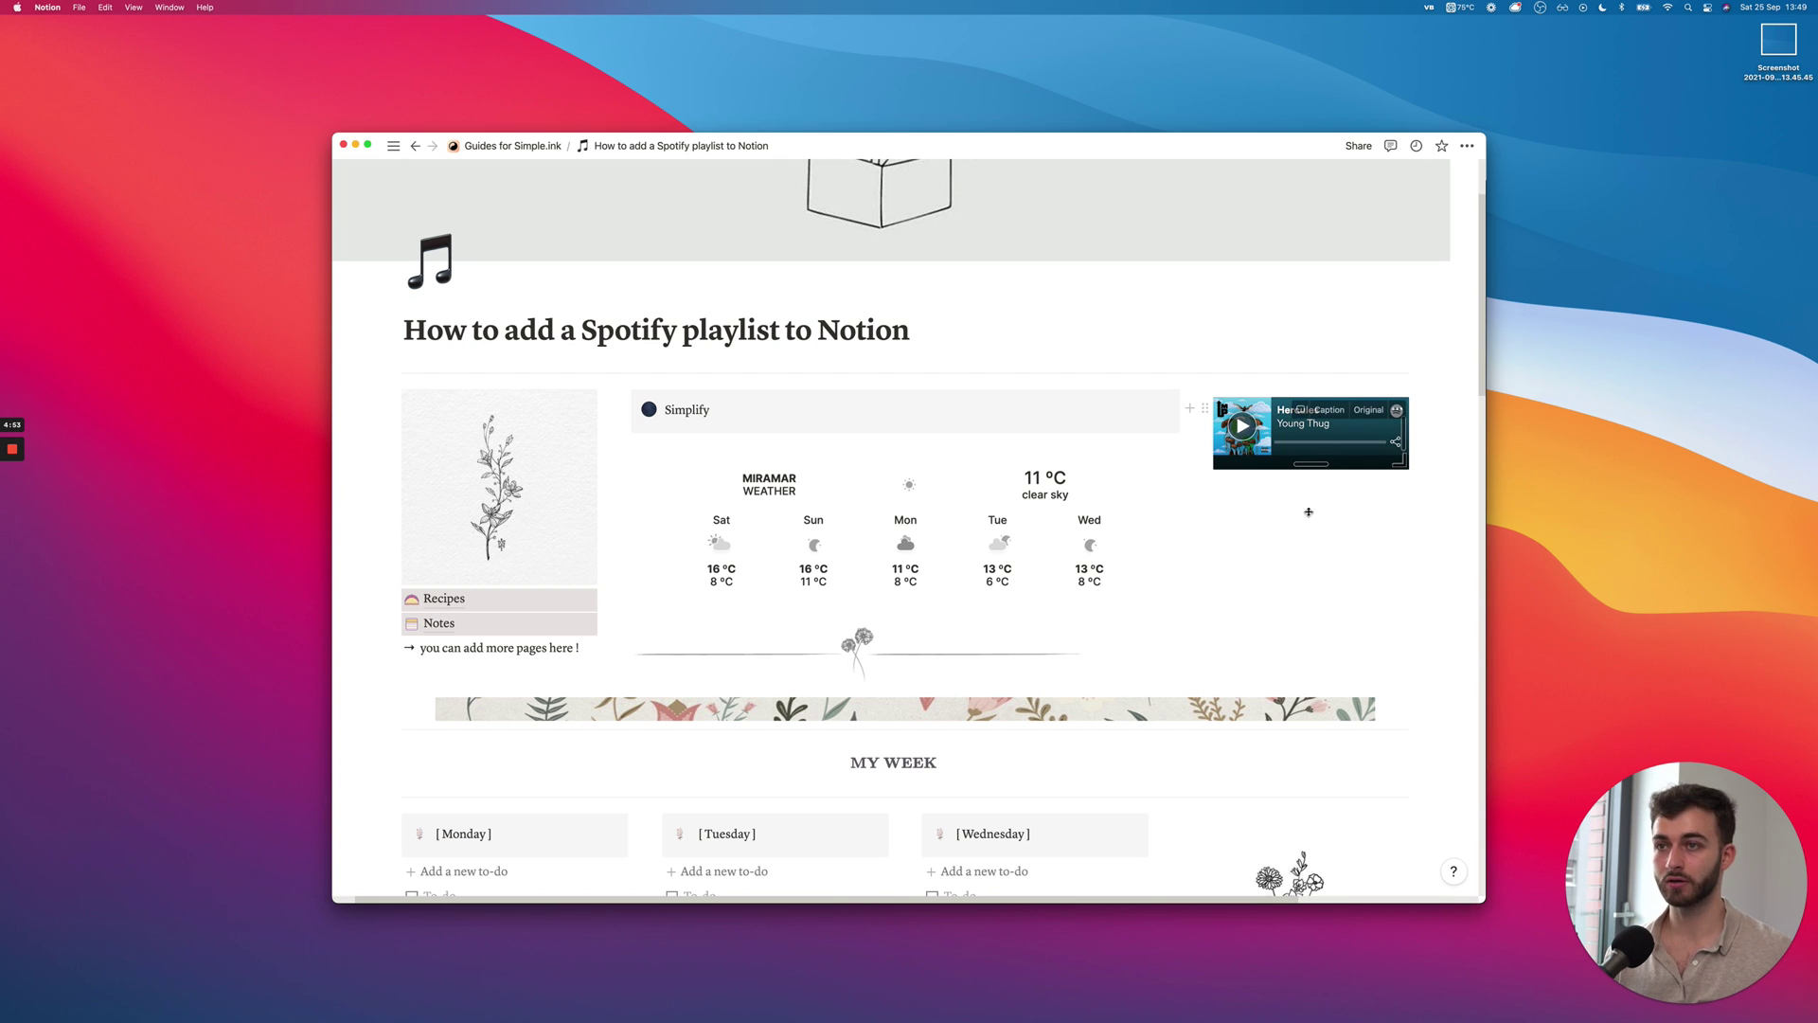
Step: Drag the Hercules player taller to reveal its album art, then close Spotify's track embed dialog
{"action": "left_click_drag", "start_coordinate": [1312, 567], "coordinate": [1312, 589]}
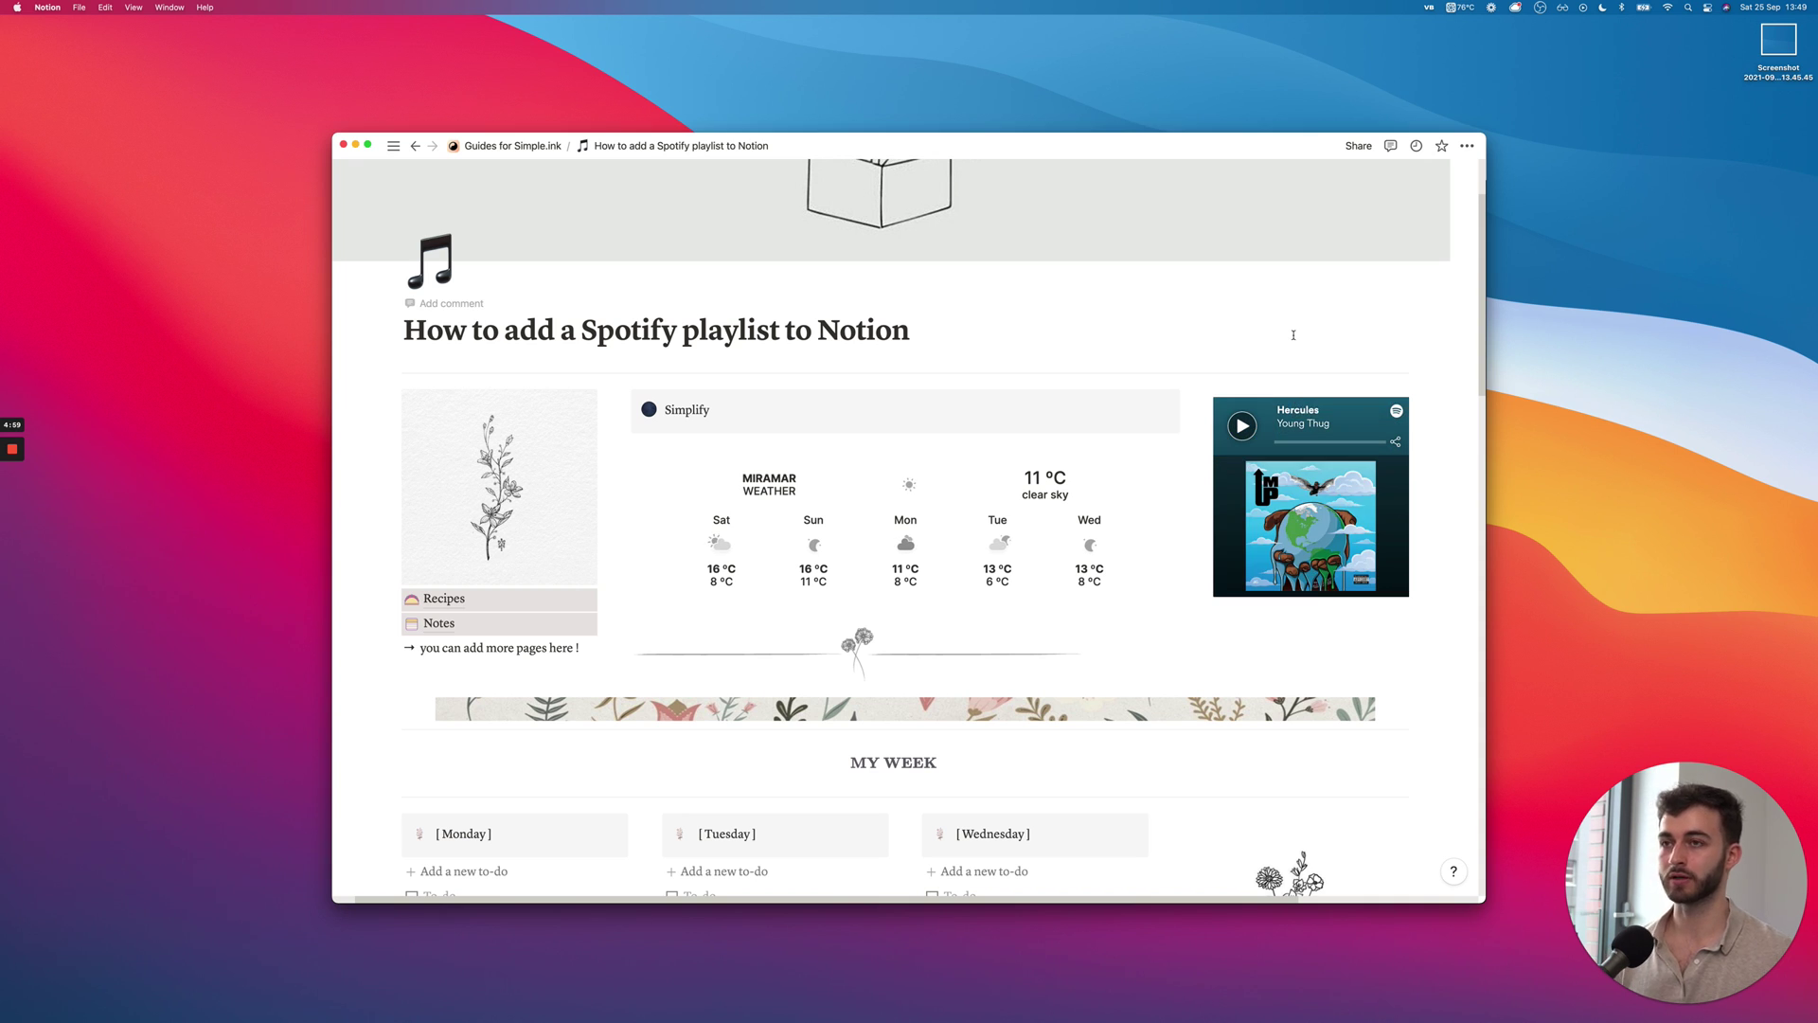
{"action": "key", "text": "super+Tab"}
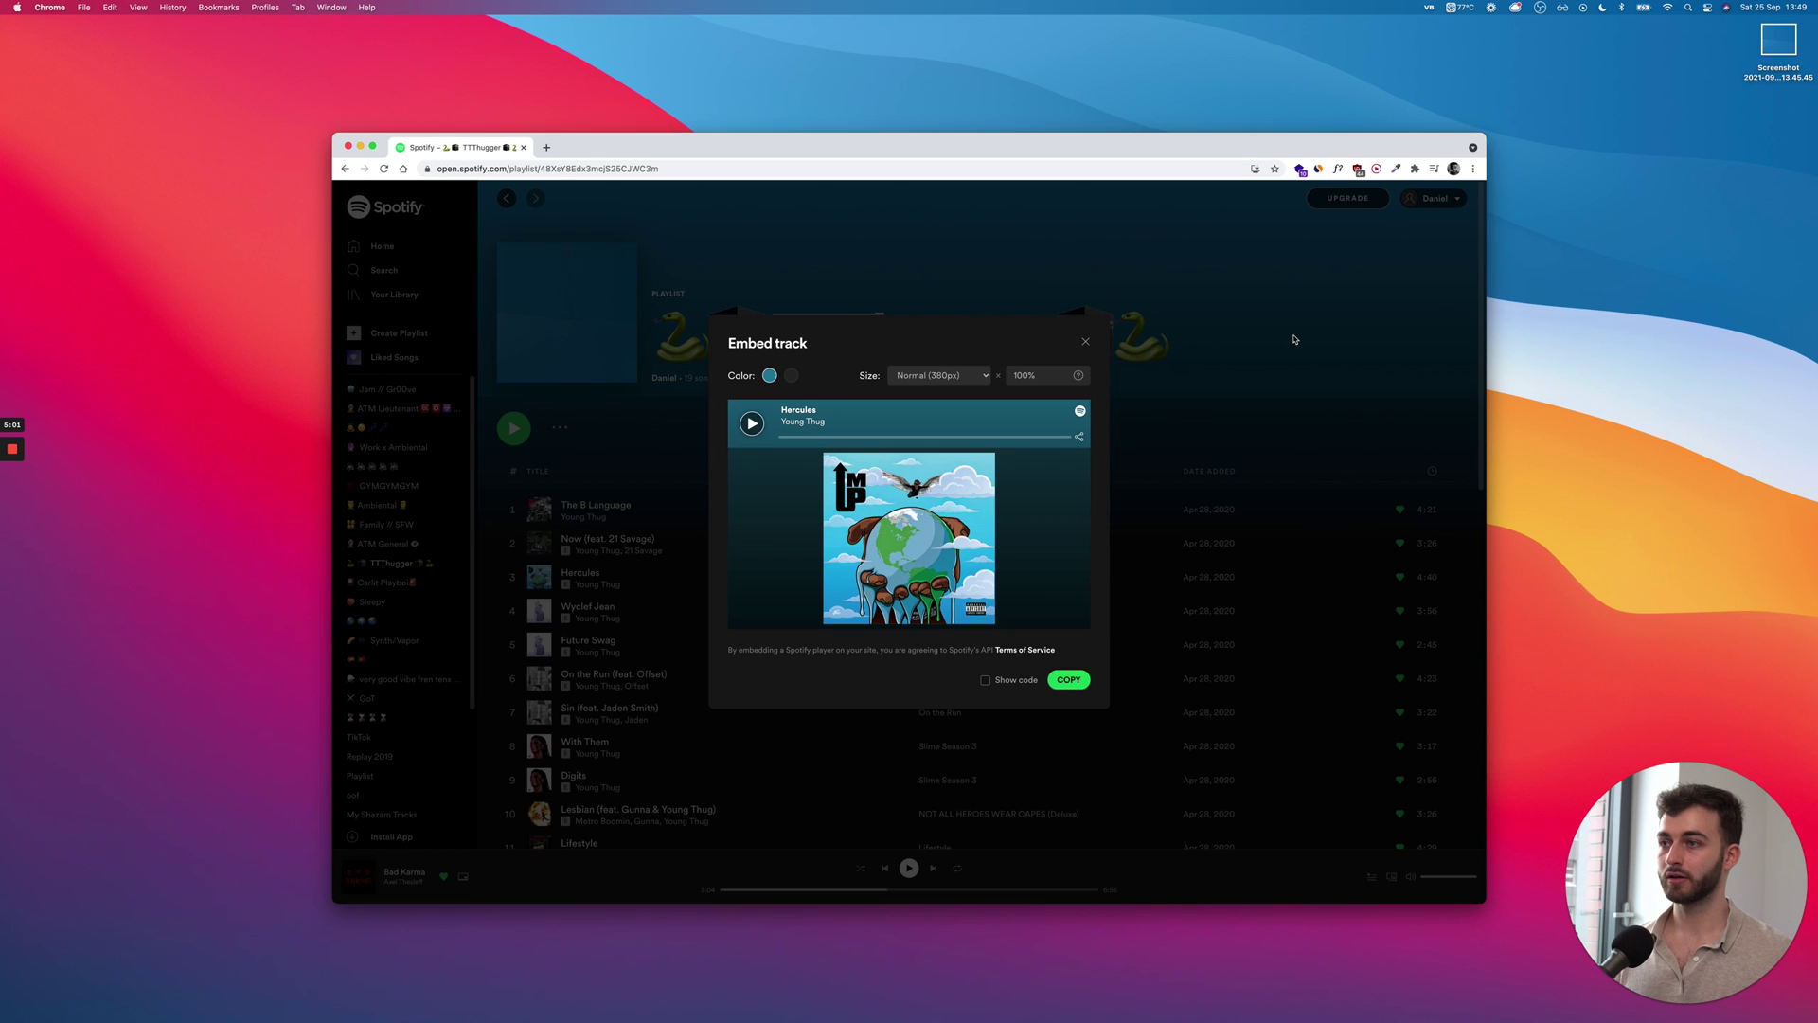
{"action": "left_click", "coordinate": [1084, 344]}
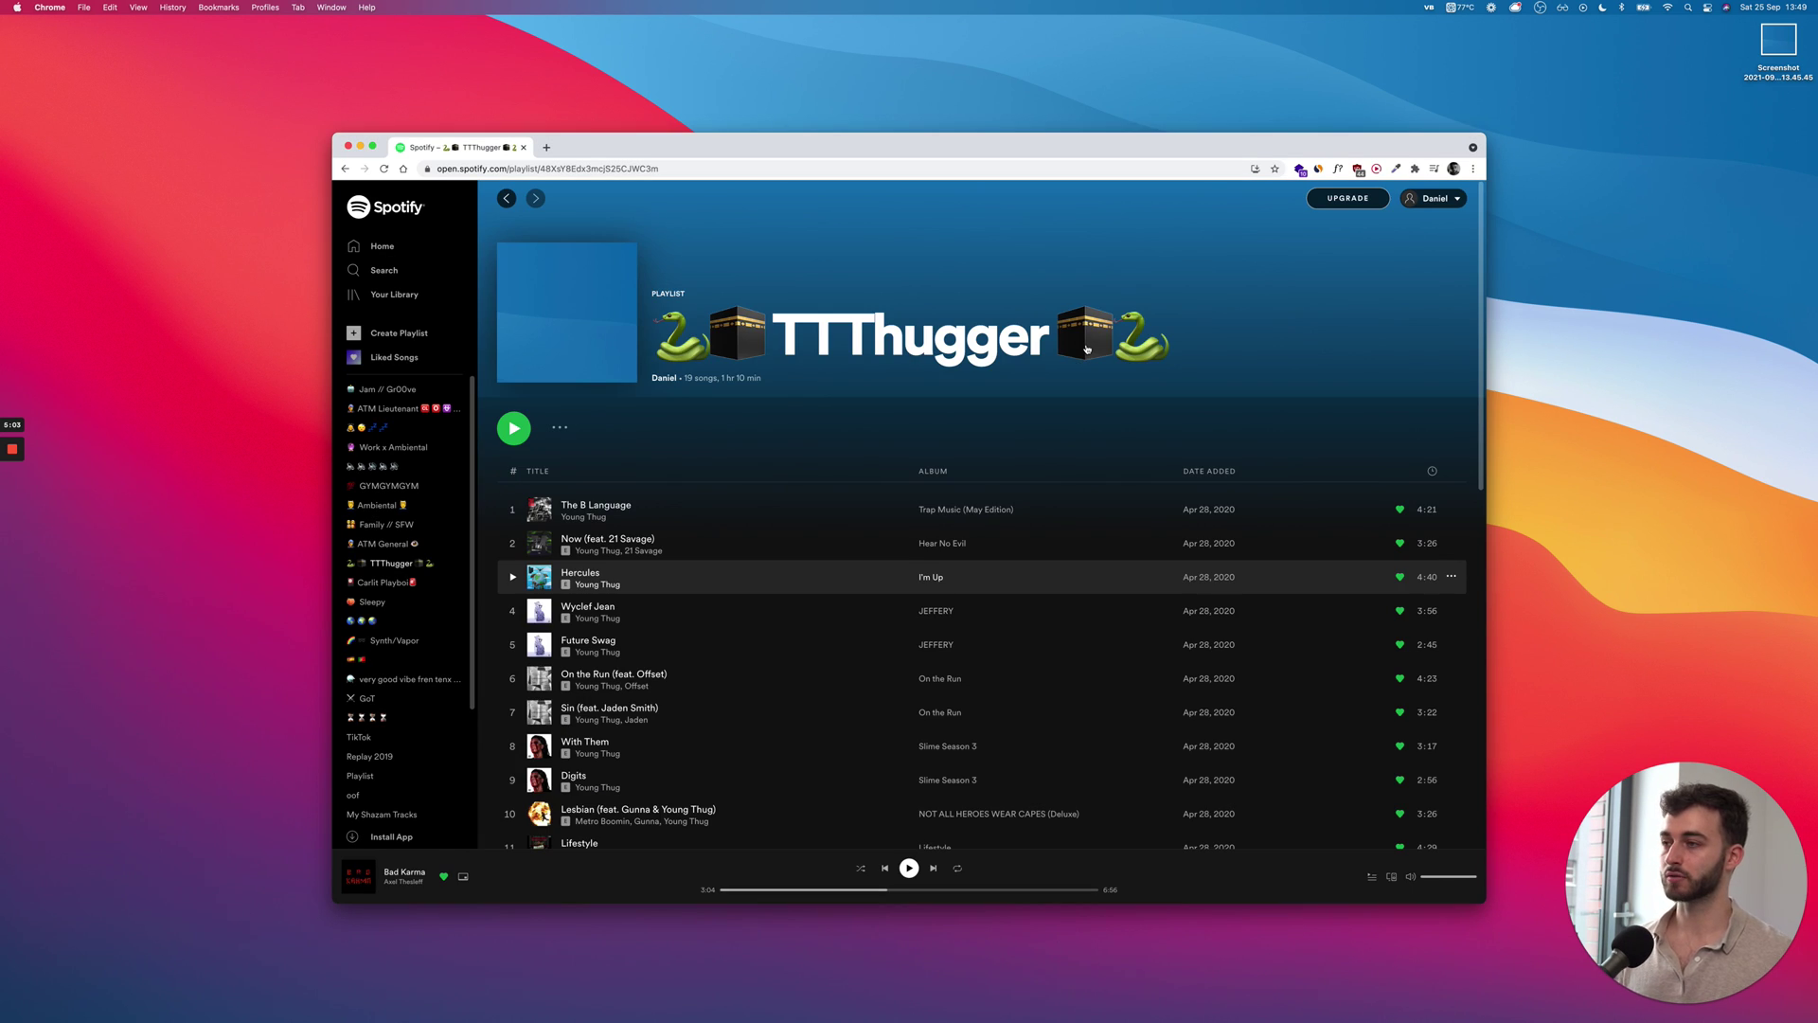